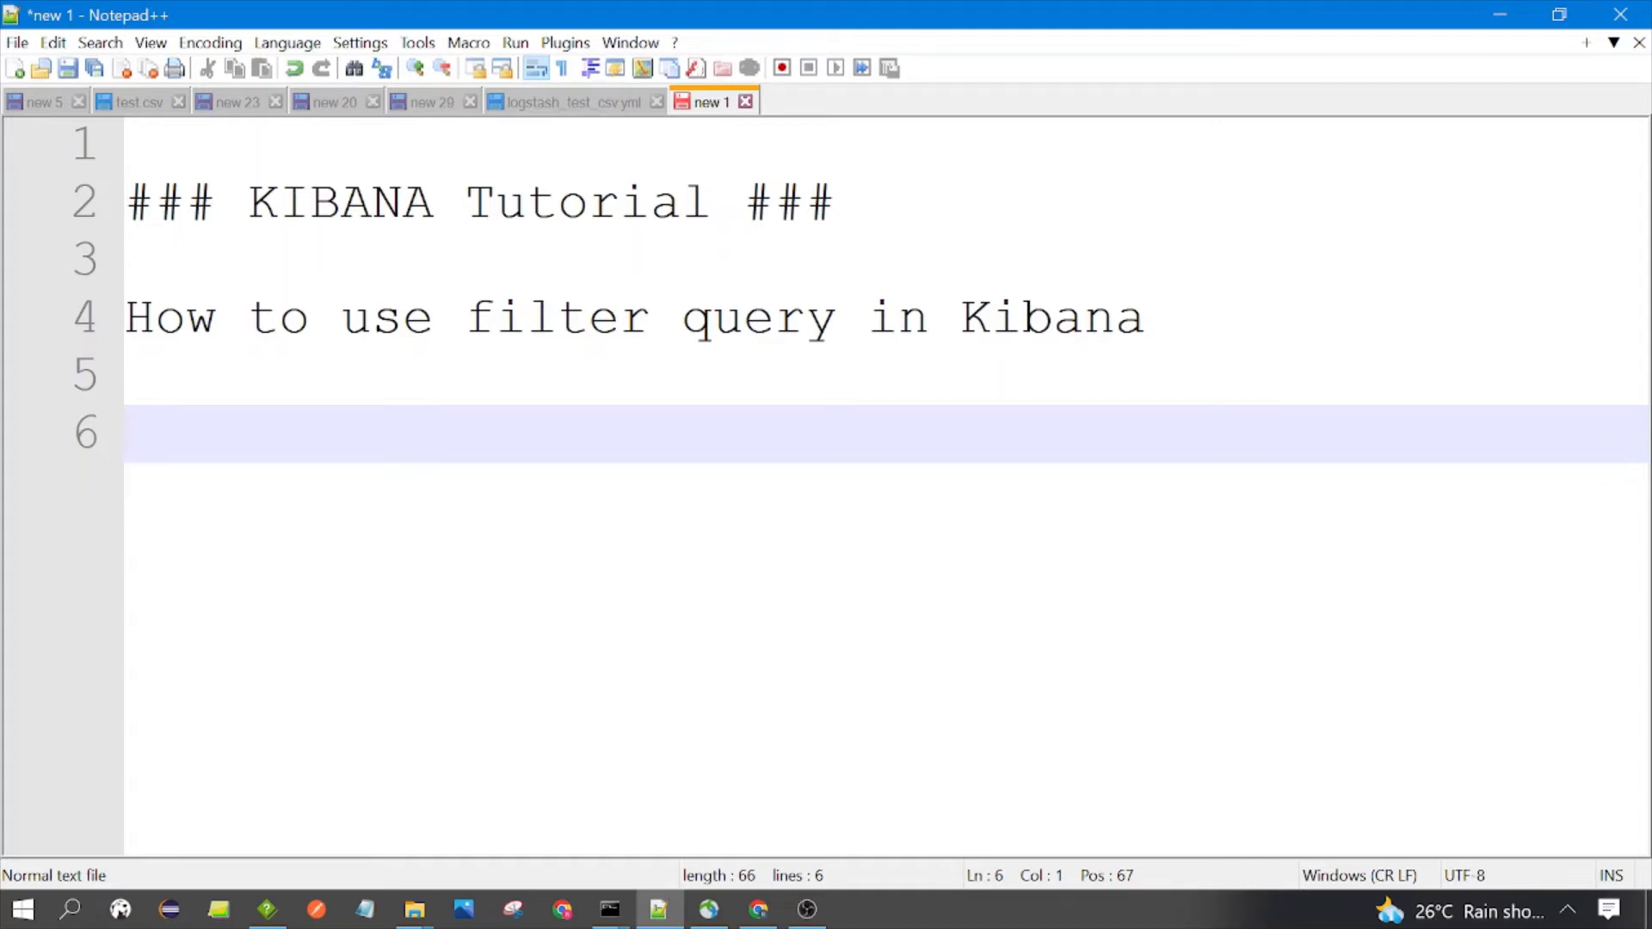
- Highlight 'filter query' and 'Kibana' in the notes, then review the Elasticsearch server log
{"action": "left_click_drag", "start_coordinate": [465, 319], "coordinate": [836, 343]}
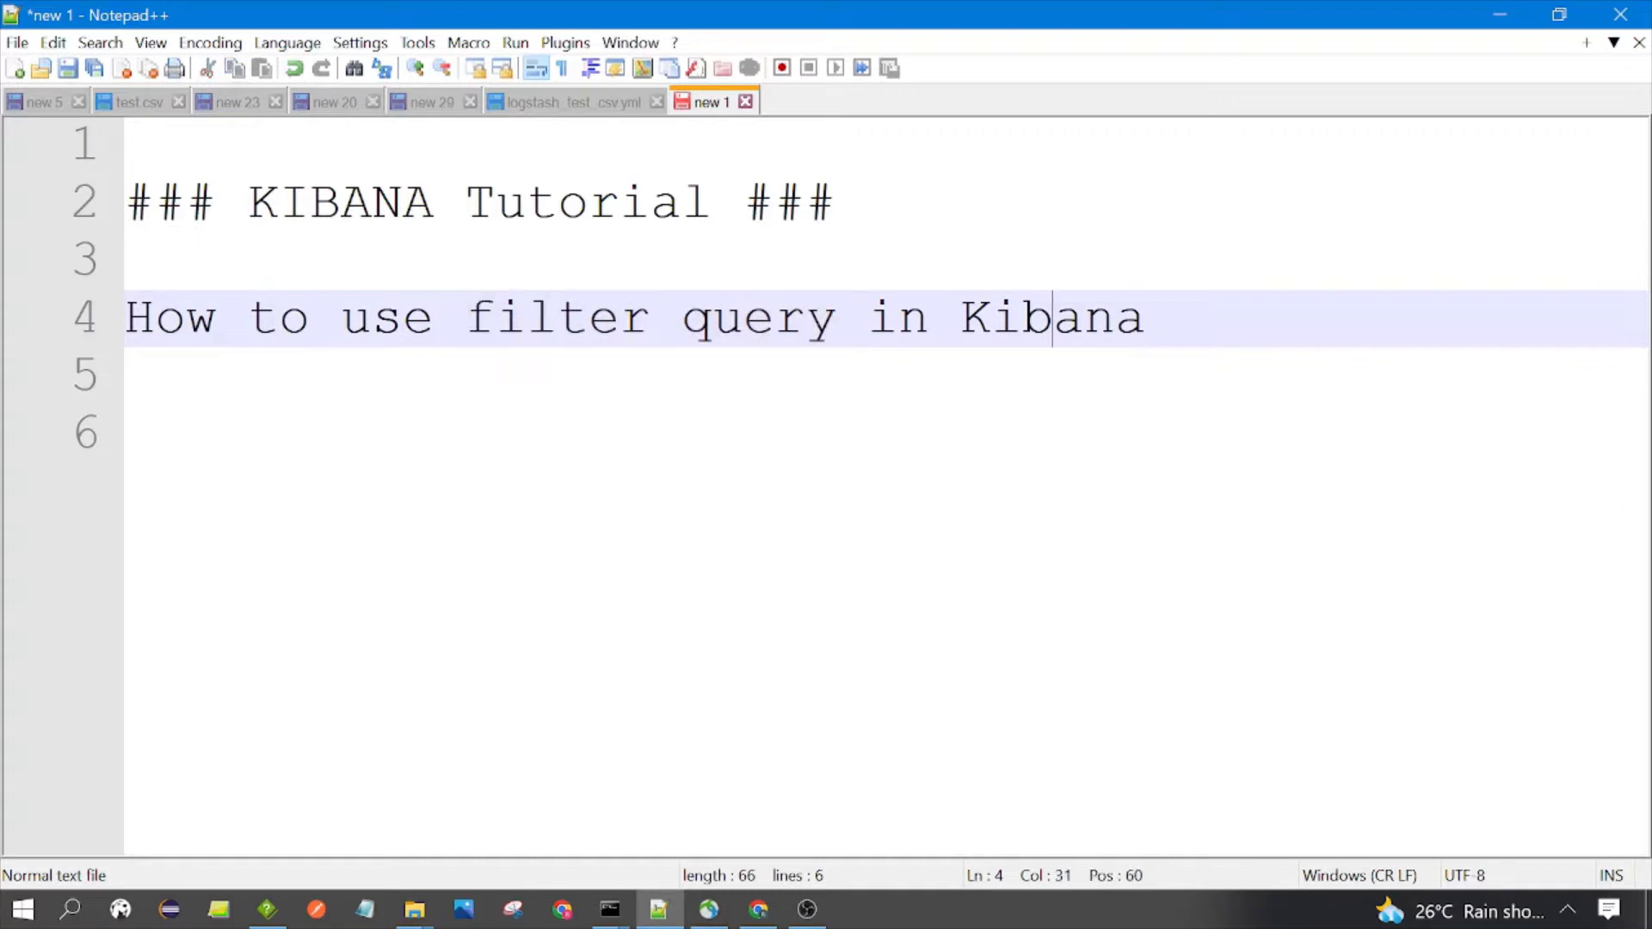
{"action": "double_click", "coordinate": [1054, 319]}
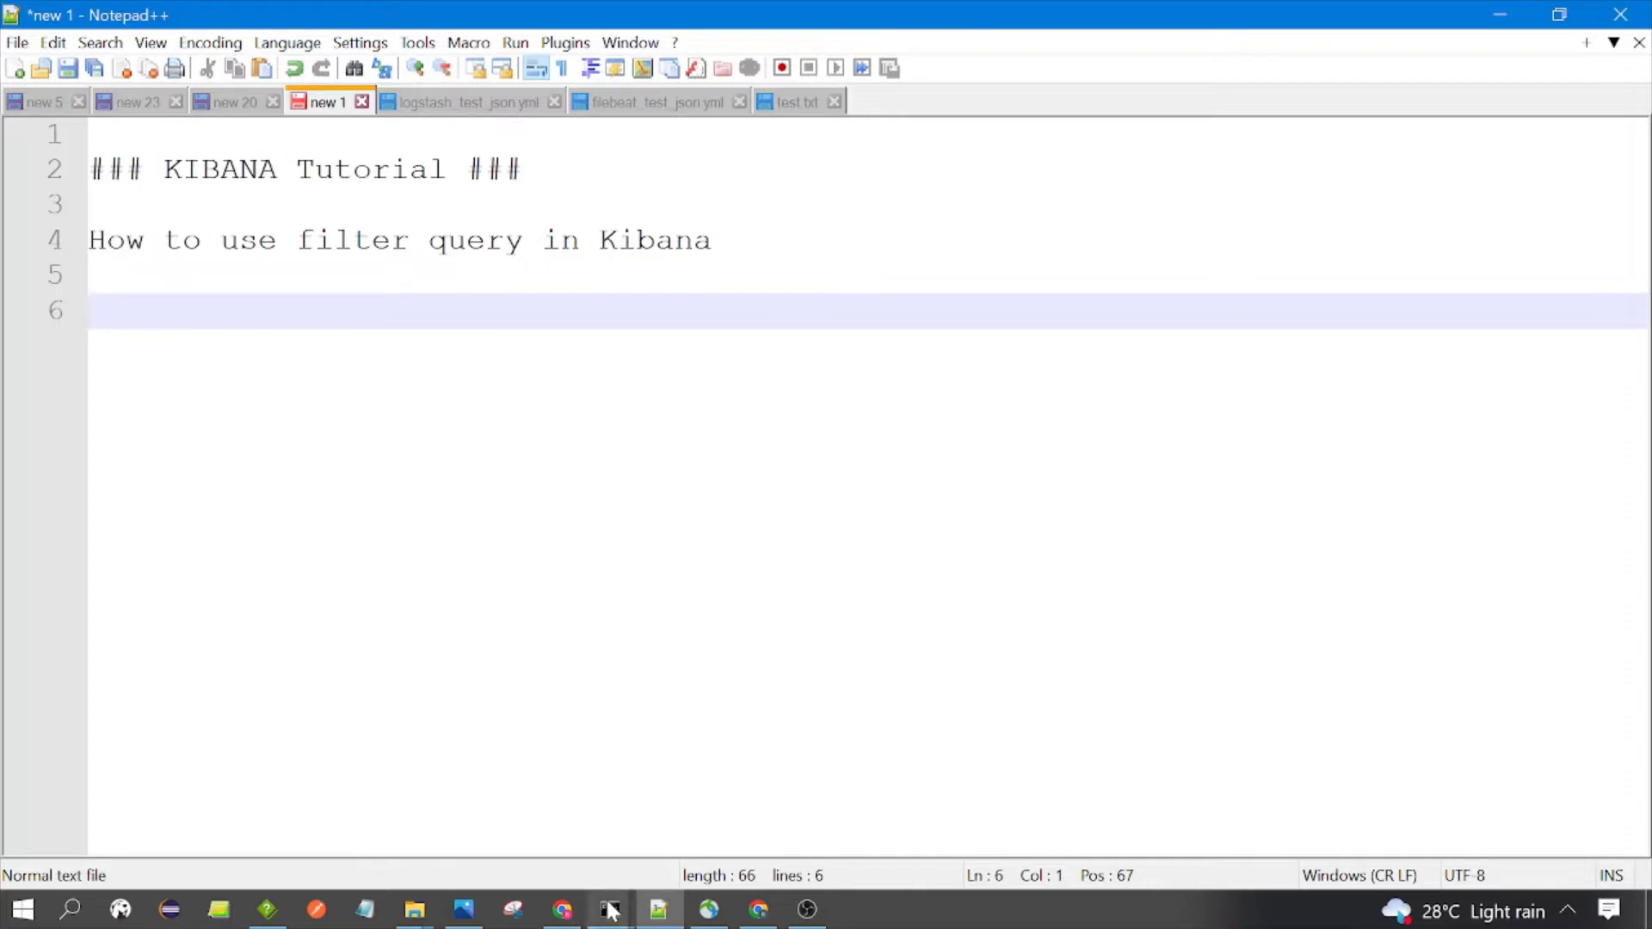
{"action": "mouse_move", "coordinate": [610, 910]}
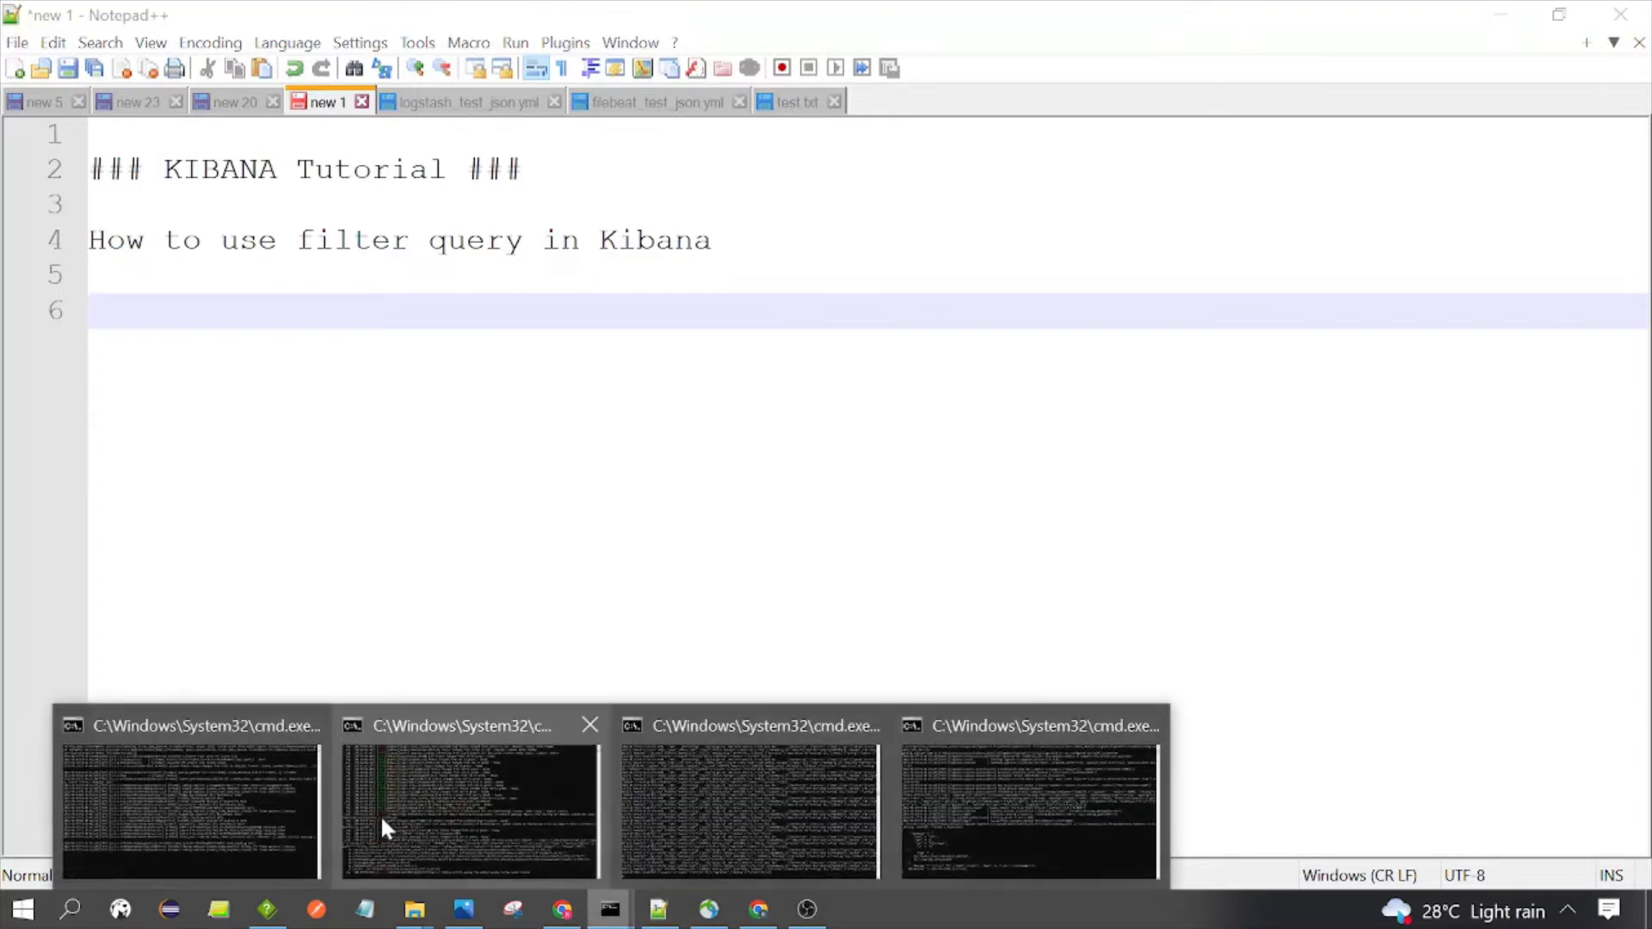
{"action": "left_click", "coordinate": [384, 829]}
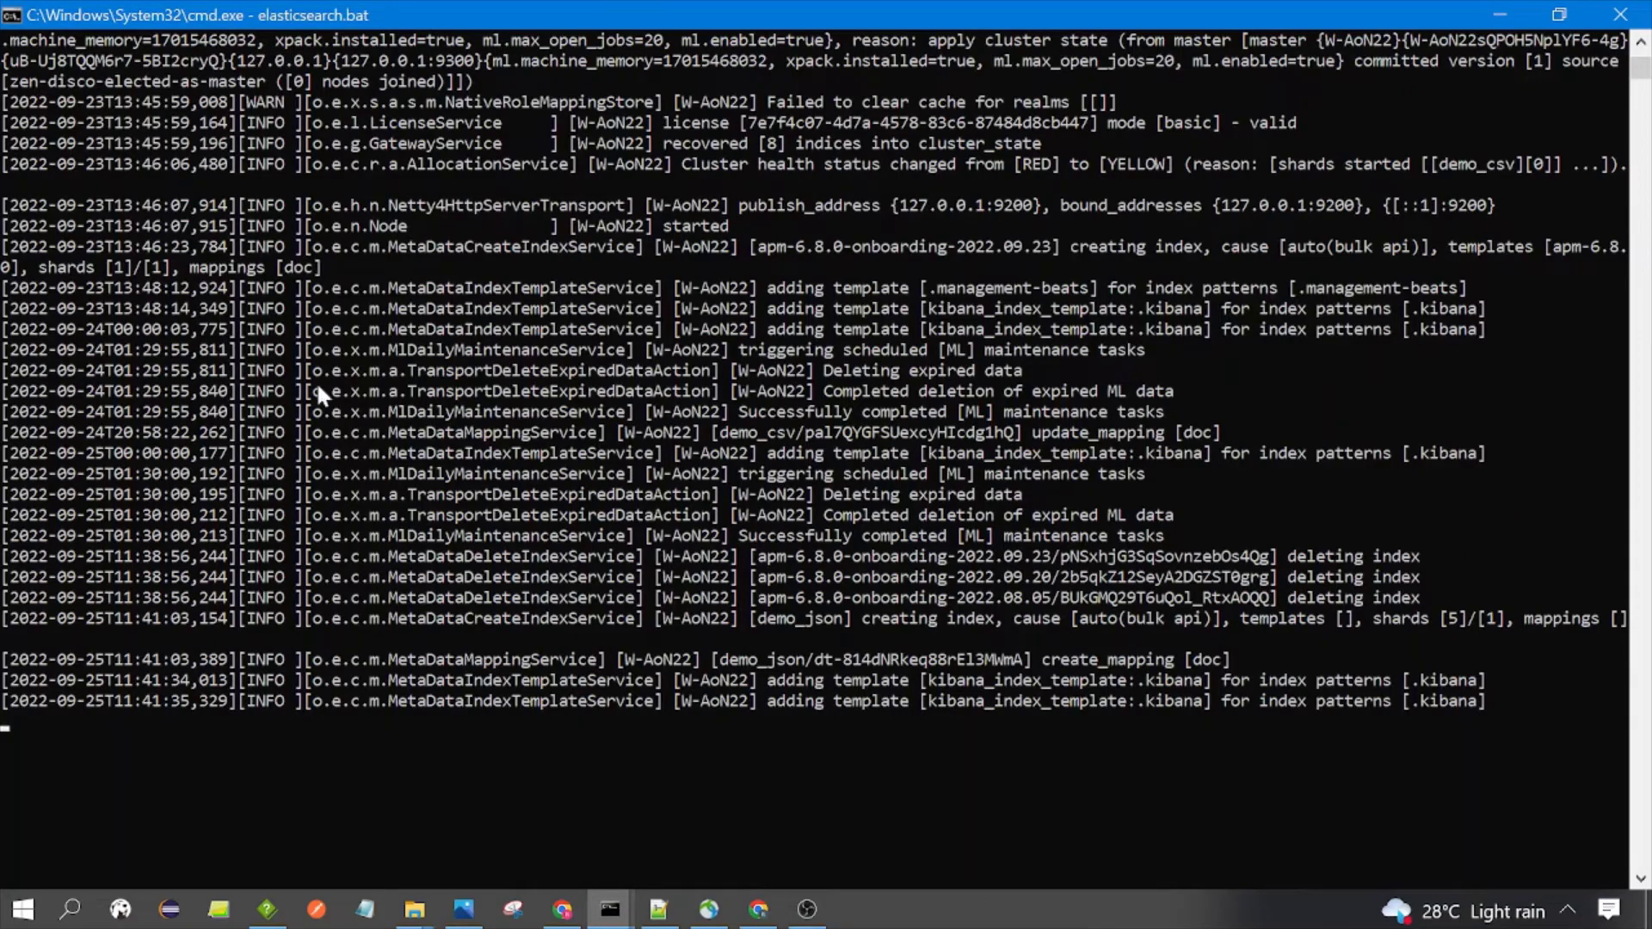
{"action": "left_click_drag", "start_coordinate": [437, 475], "coordinate": [539, 619]}
- Check the Kibana console's plugin status lines, then load the Kibana home page at localhost:5601
{"action": "mouse_move", "coordinate": [611, 908]}
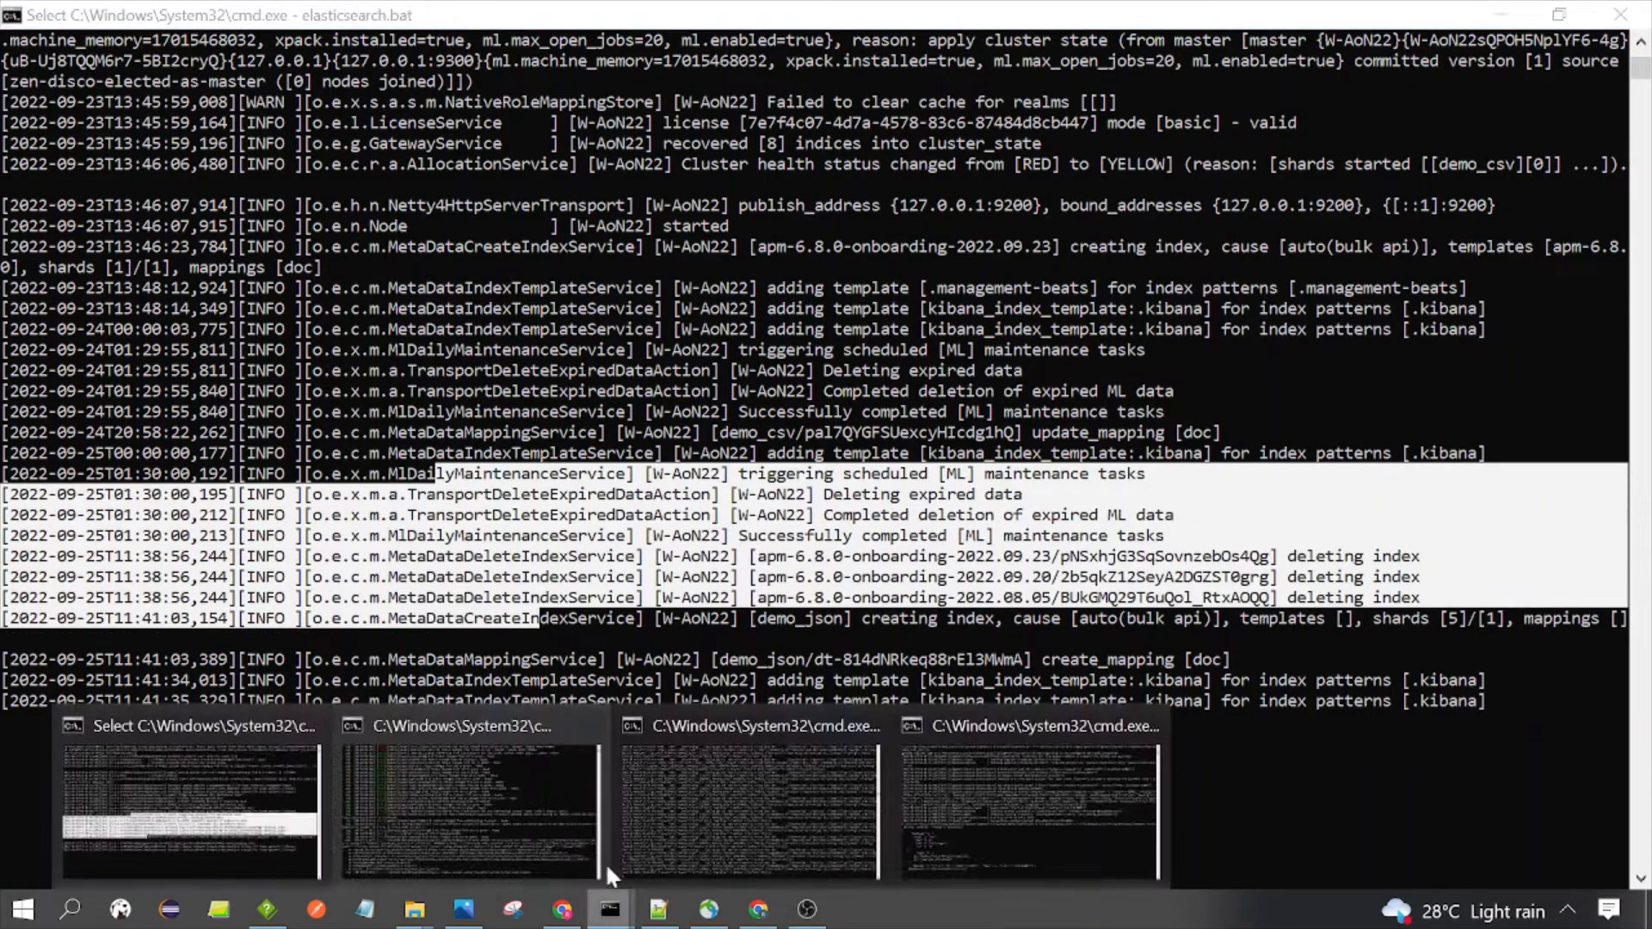
{"action": "left_click", "coordinate": [529, 802]}
{"action": "left_click_drag", "start_coordinate": [352, 185], "coordinate": [512, 535]}
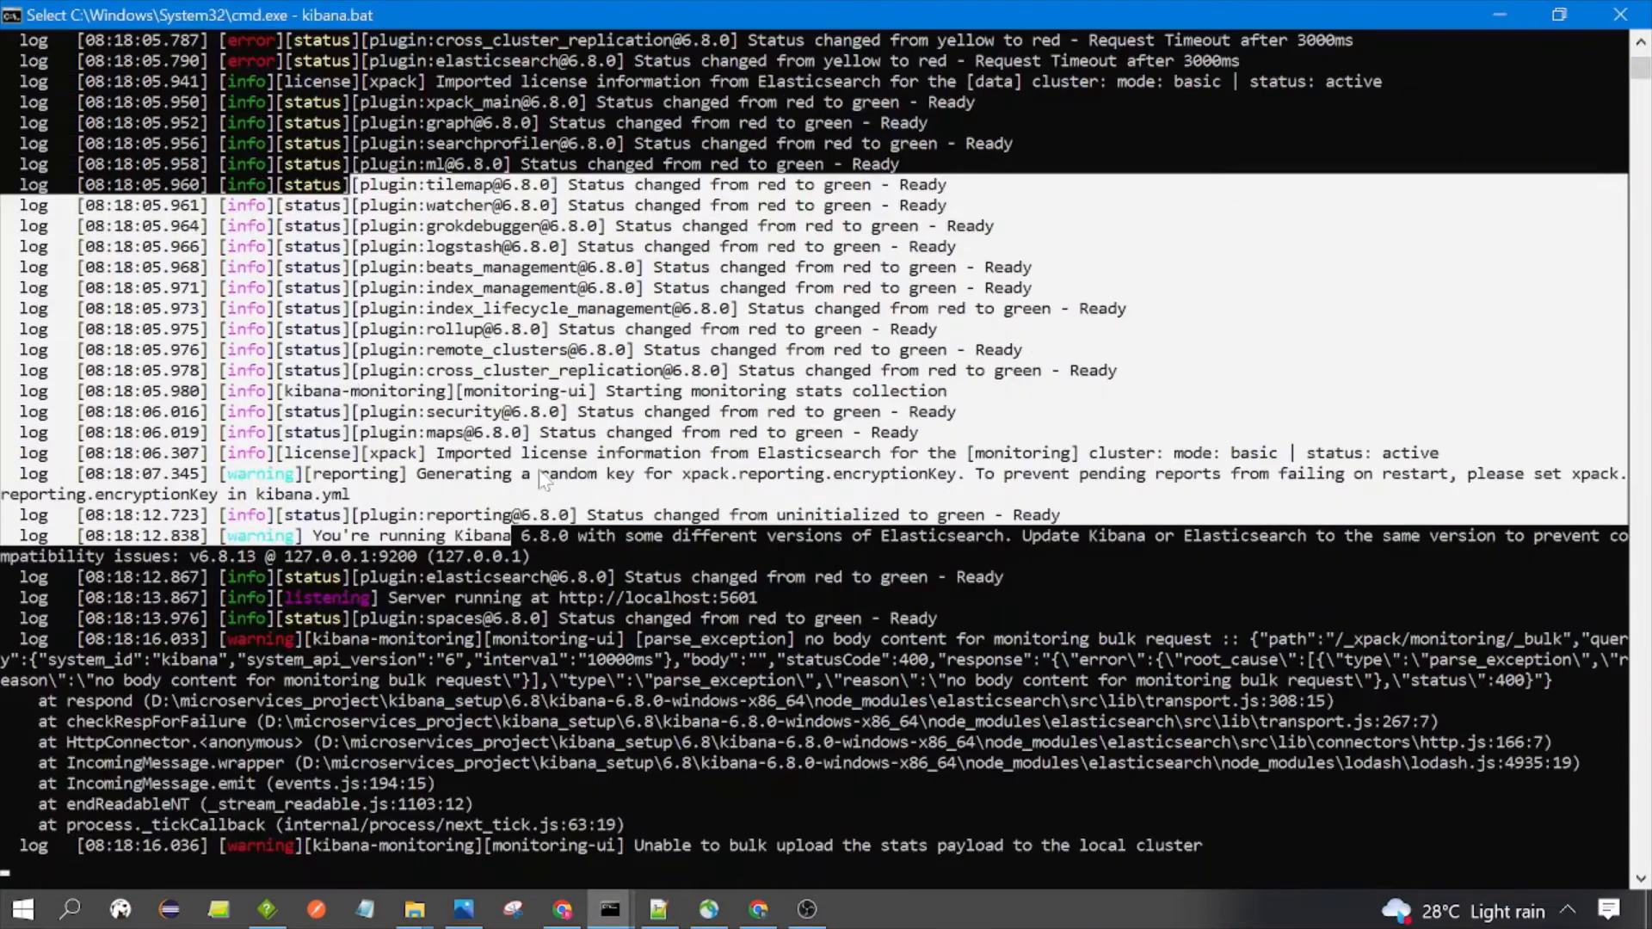
{"action": "left_click", "coordinate": [473, 151]}
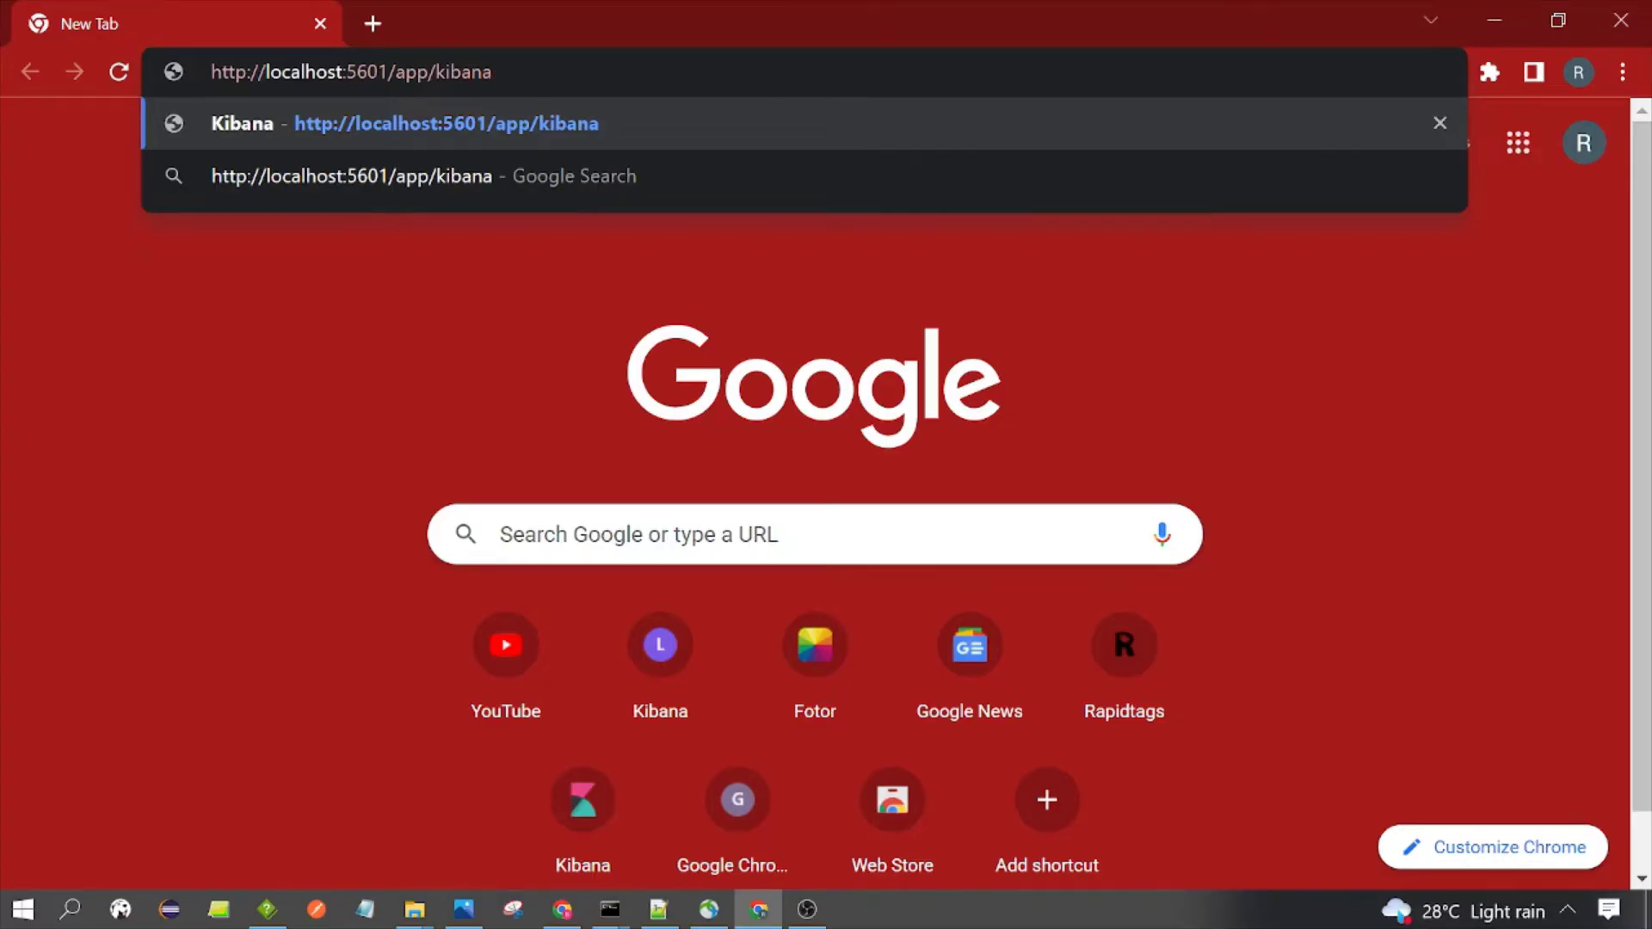
{"action": "key", "text": "Return"}
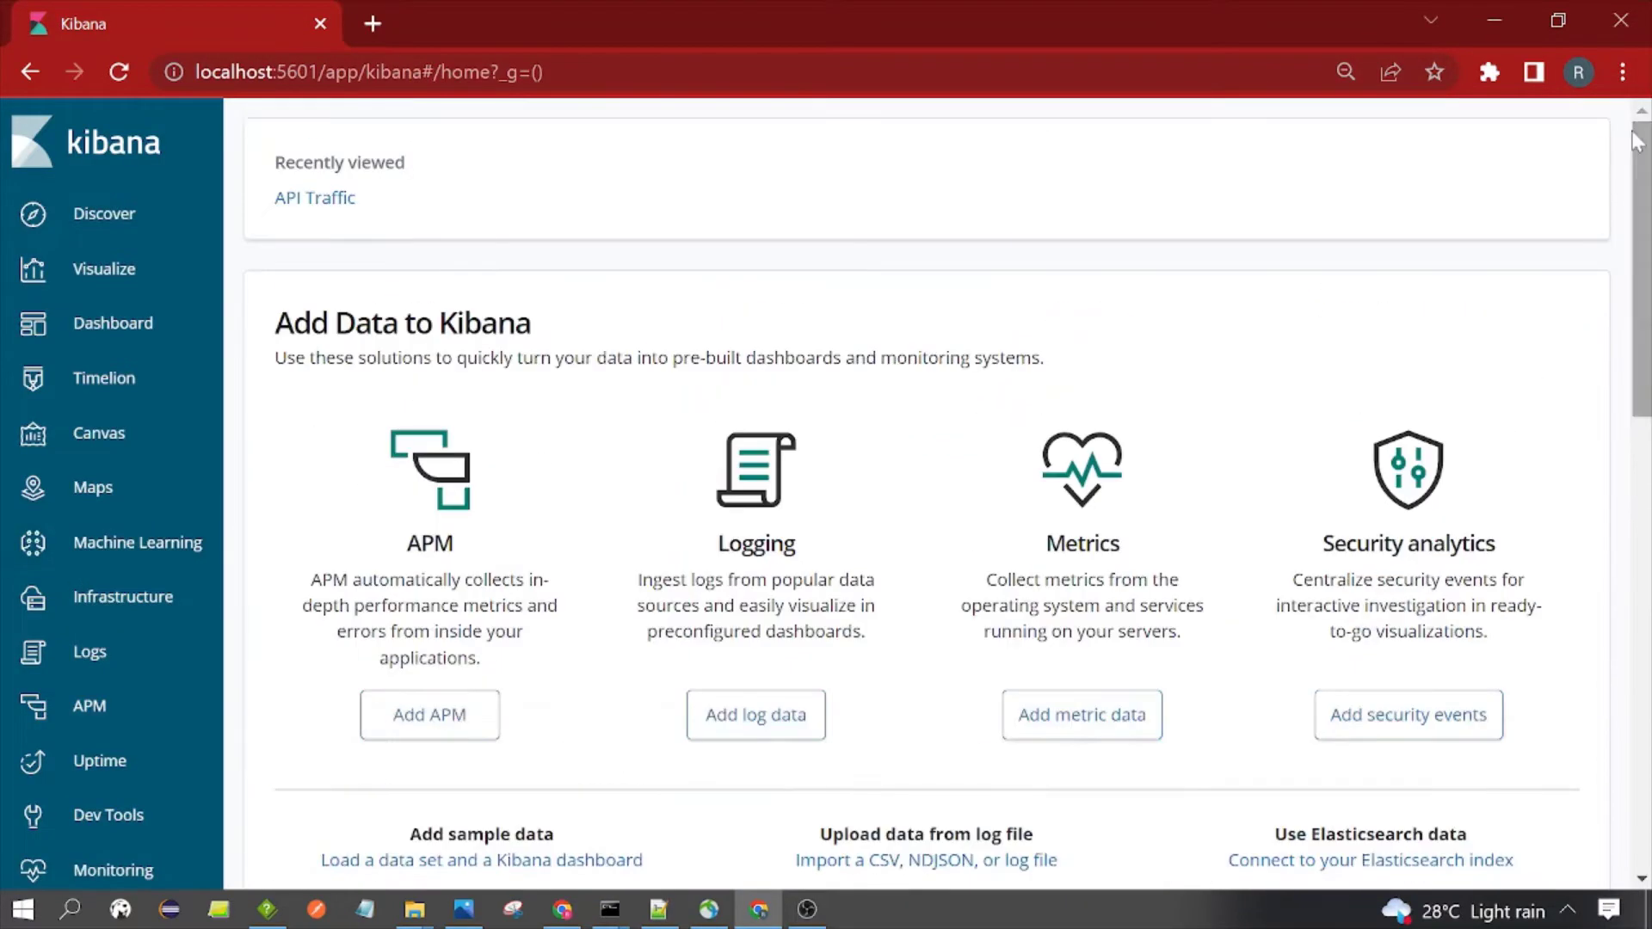
- Open Discover on the demo_csv index pattern with the time range Last 5 years
{"action": "left_click", "coordinate": [101, 224]}
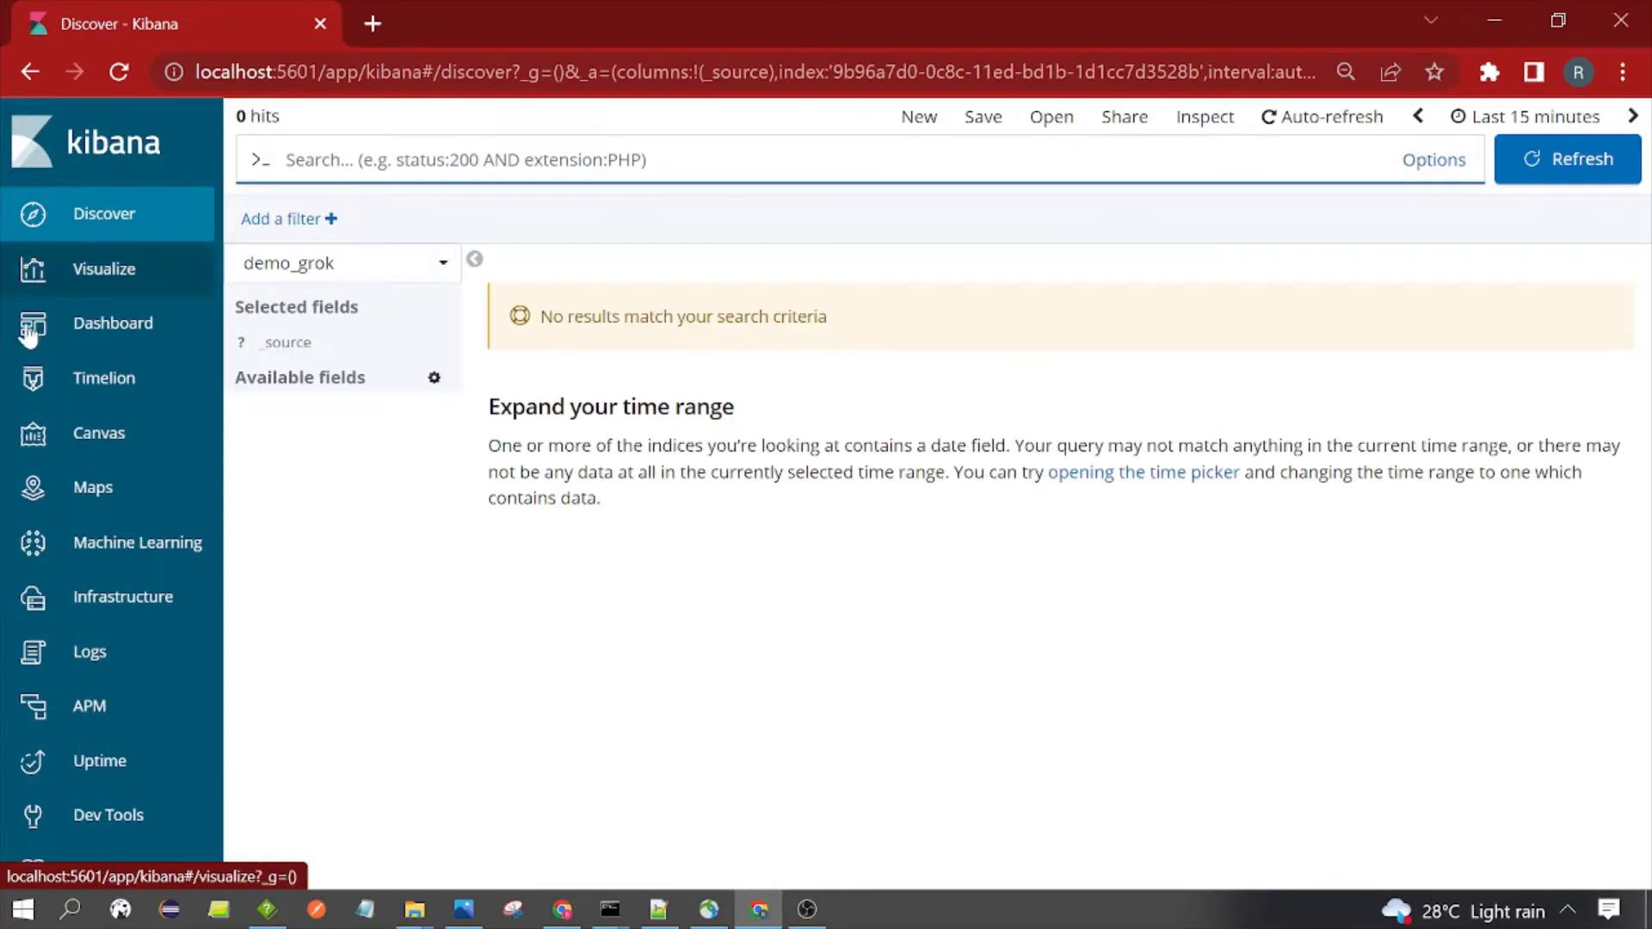
{"action": "left_click", "coordinate": [444, 272]}
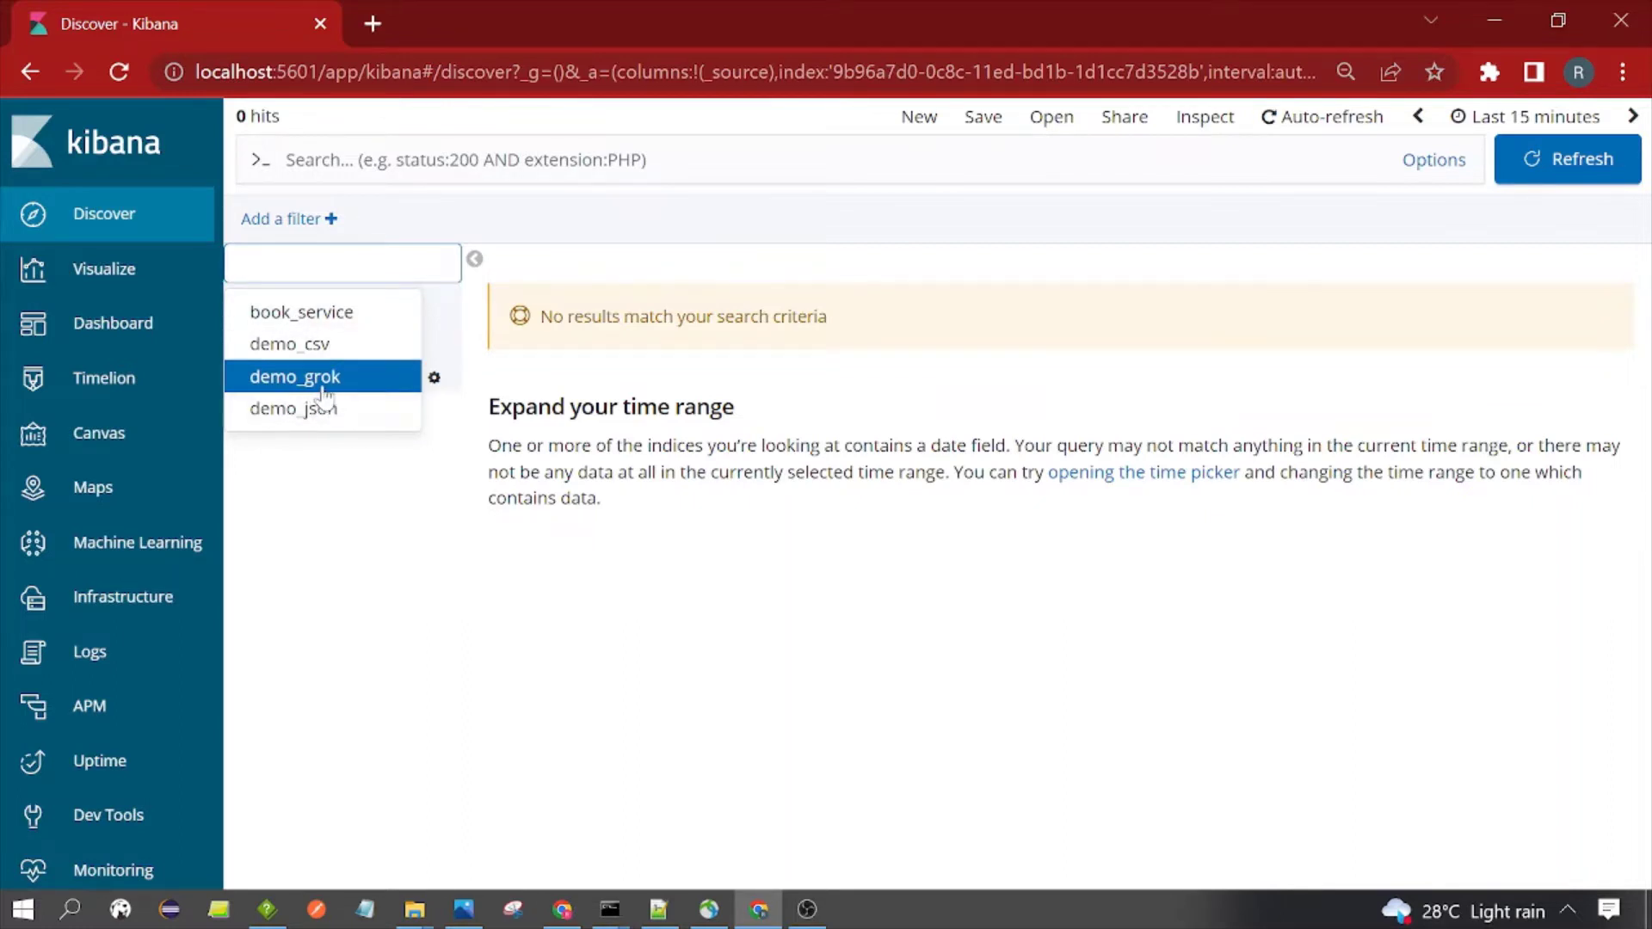
{"action": "left_click", "coordinate": [323, 347]}
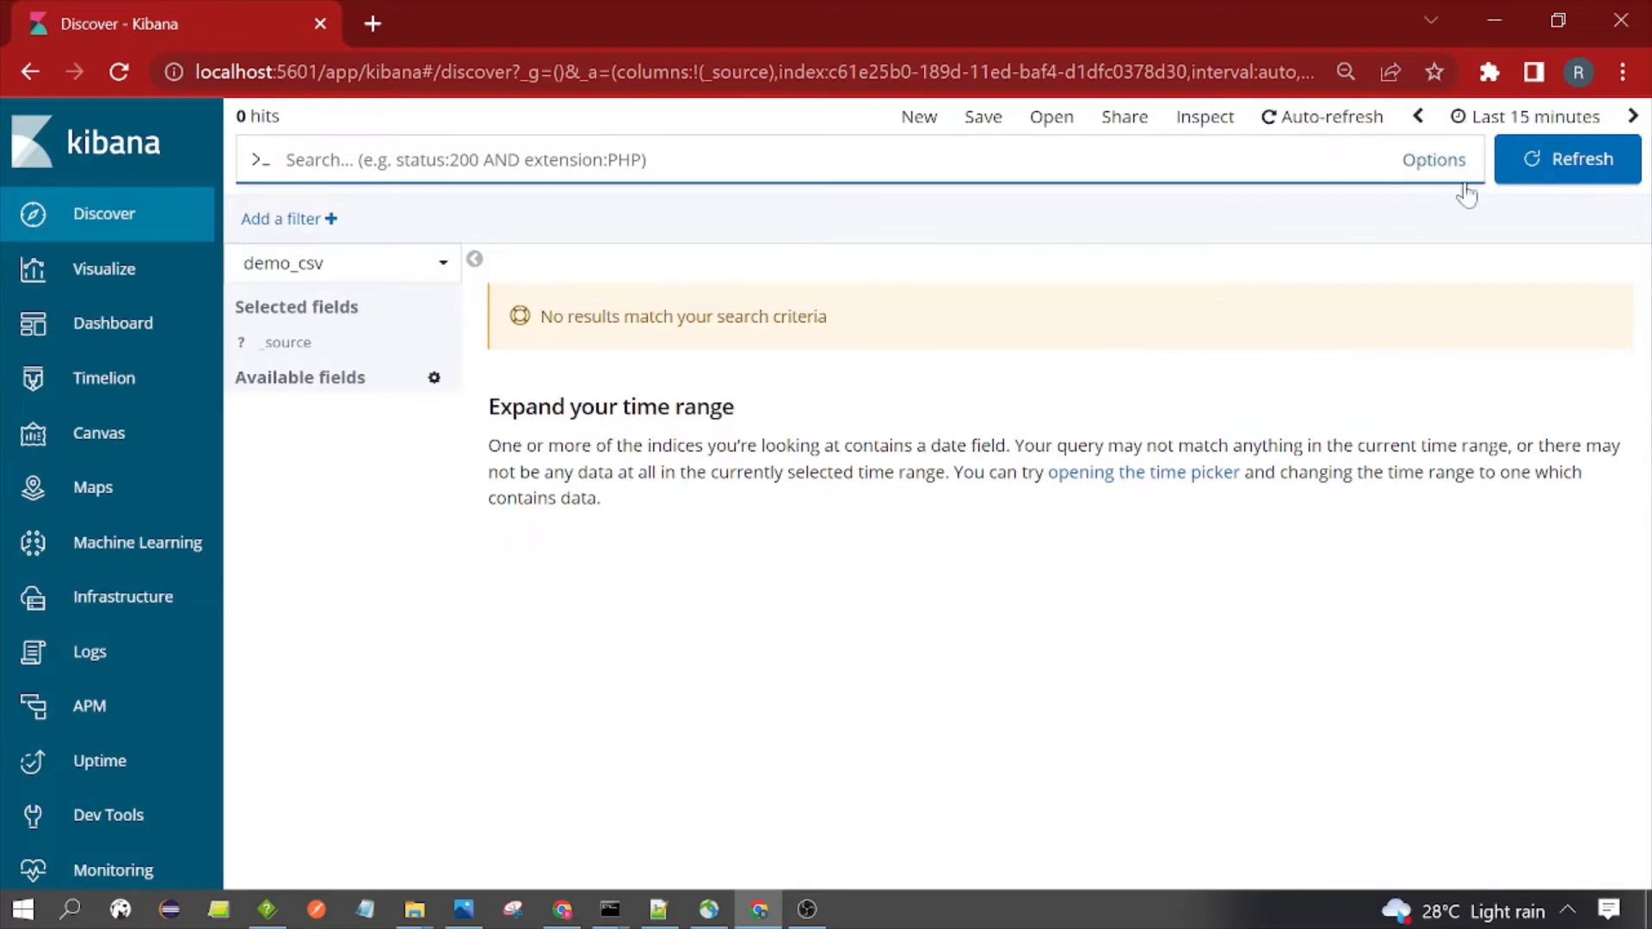
{"action": "left_click", "coordinate": [1531, 125]}
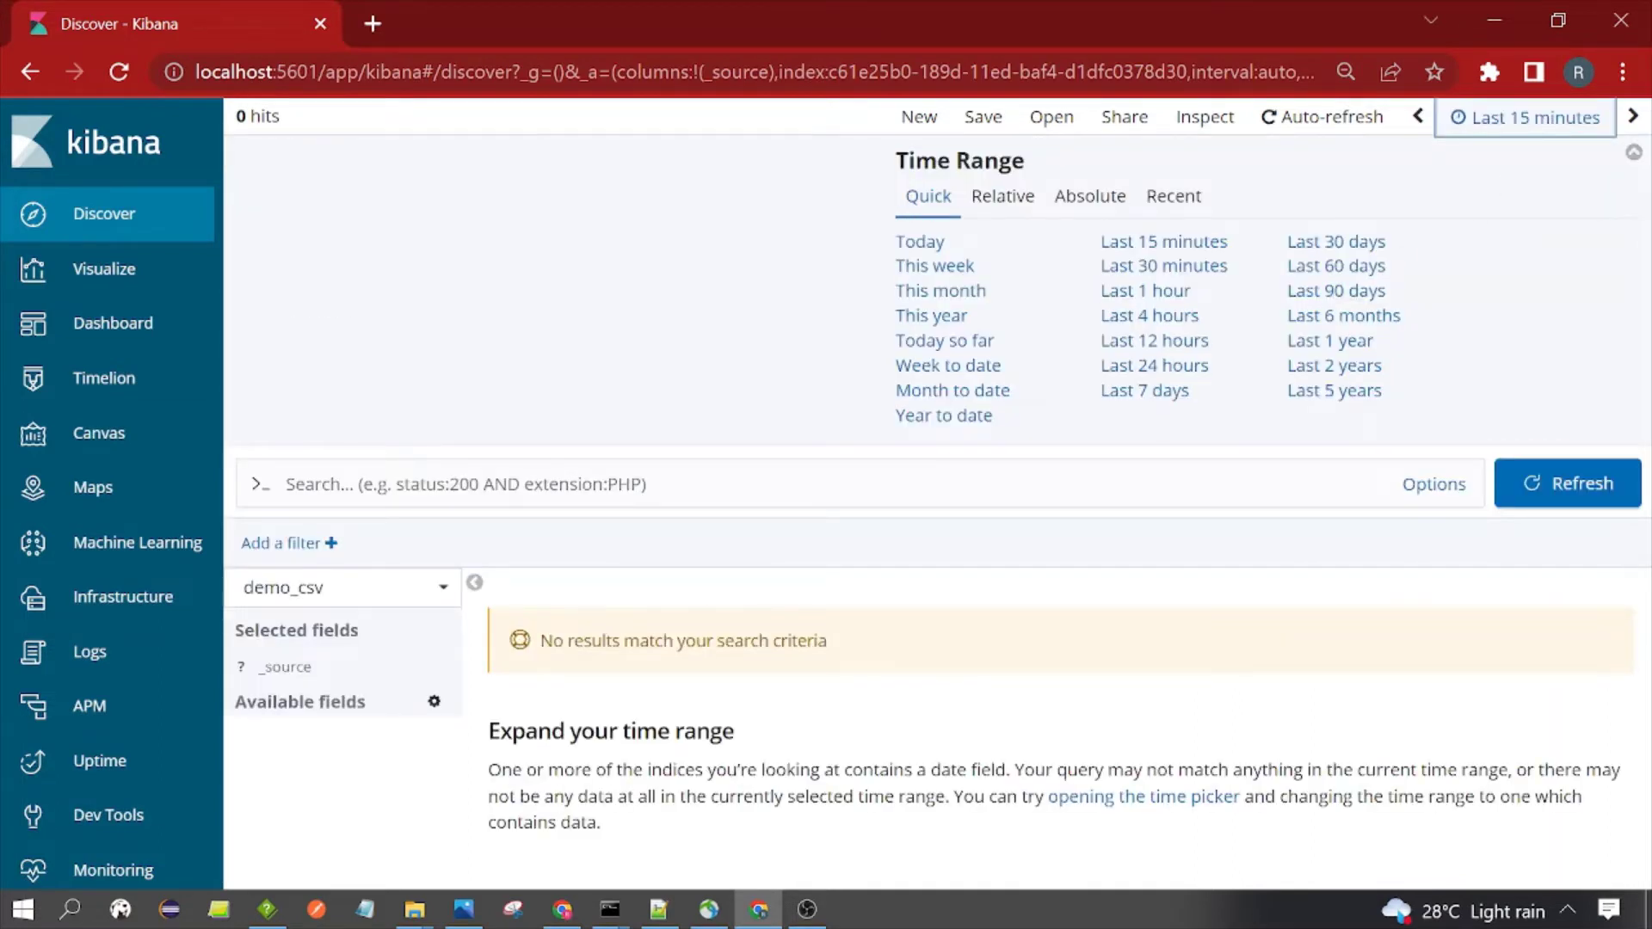
{"action": "left_click", "coordinate": [1311, 393]}
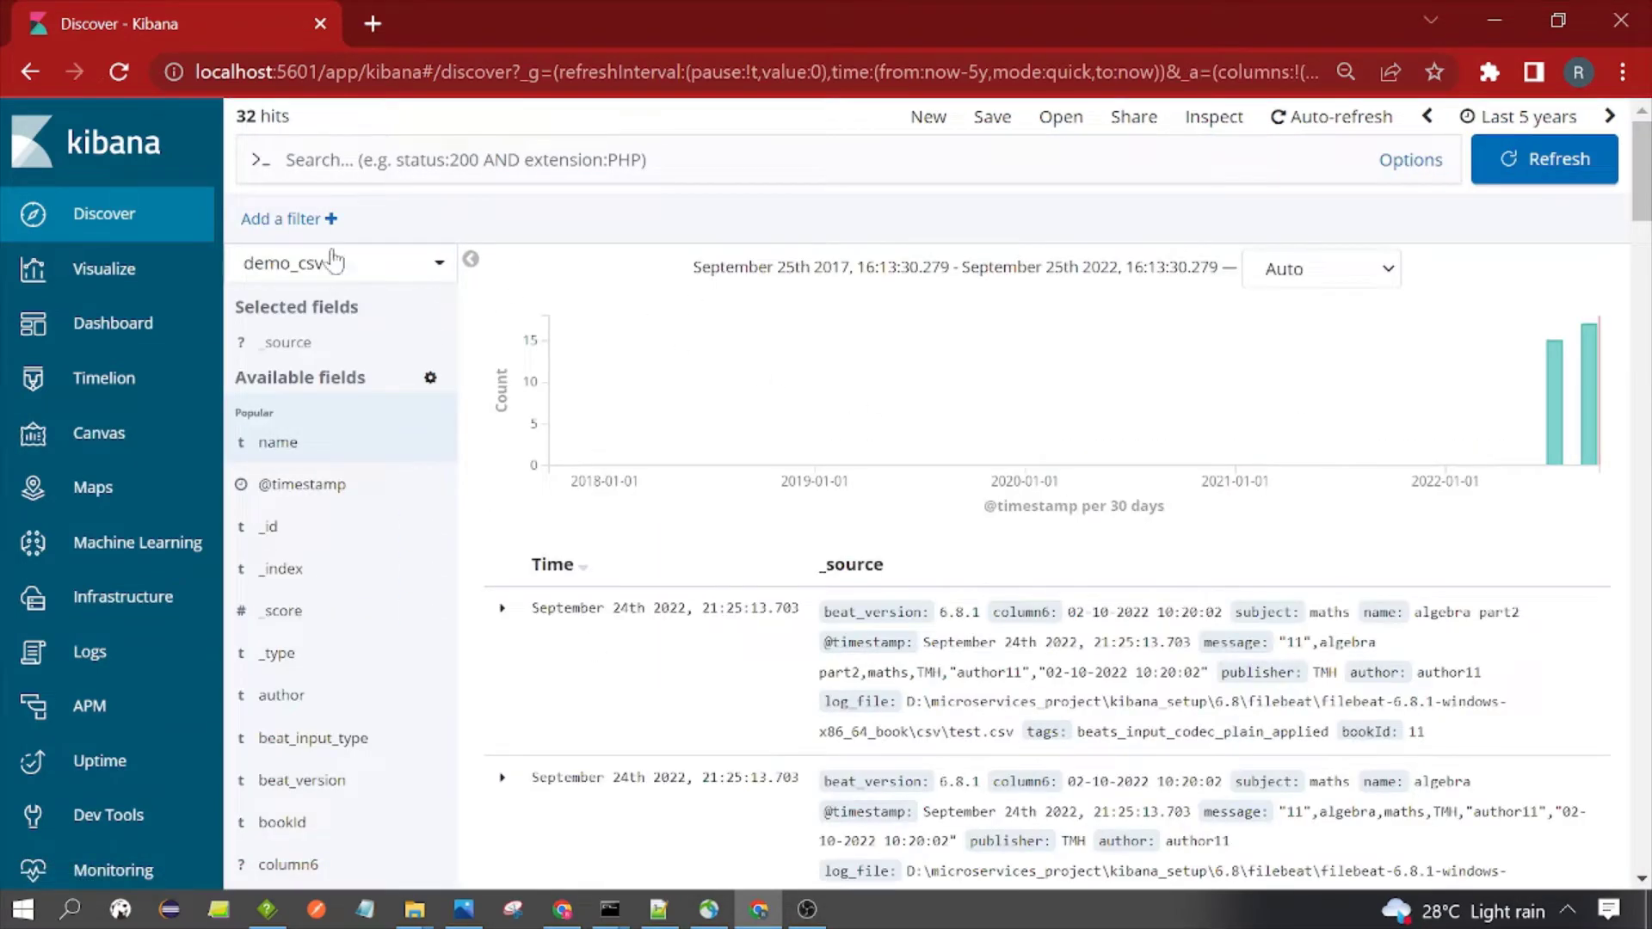
{"action": "left_click_drag", "start_coordinate": [234, 116], "coordinate": [342, 121]}
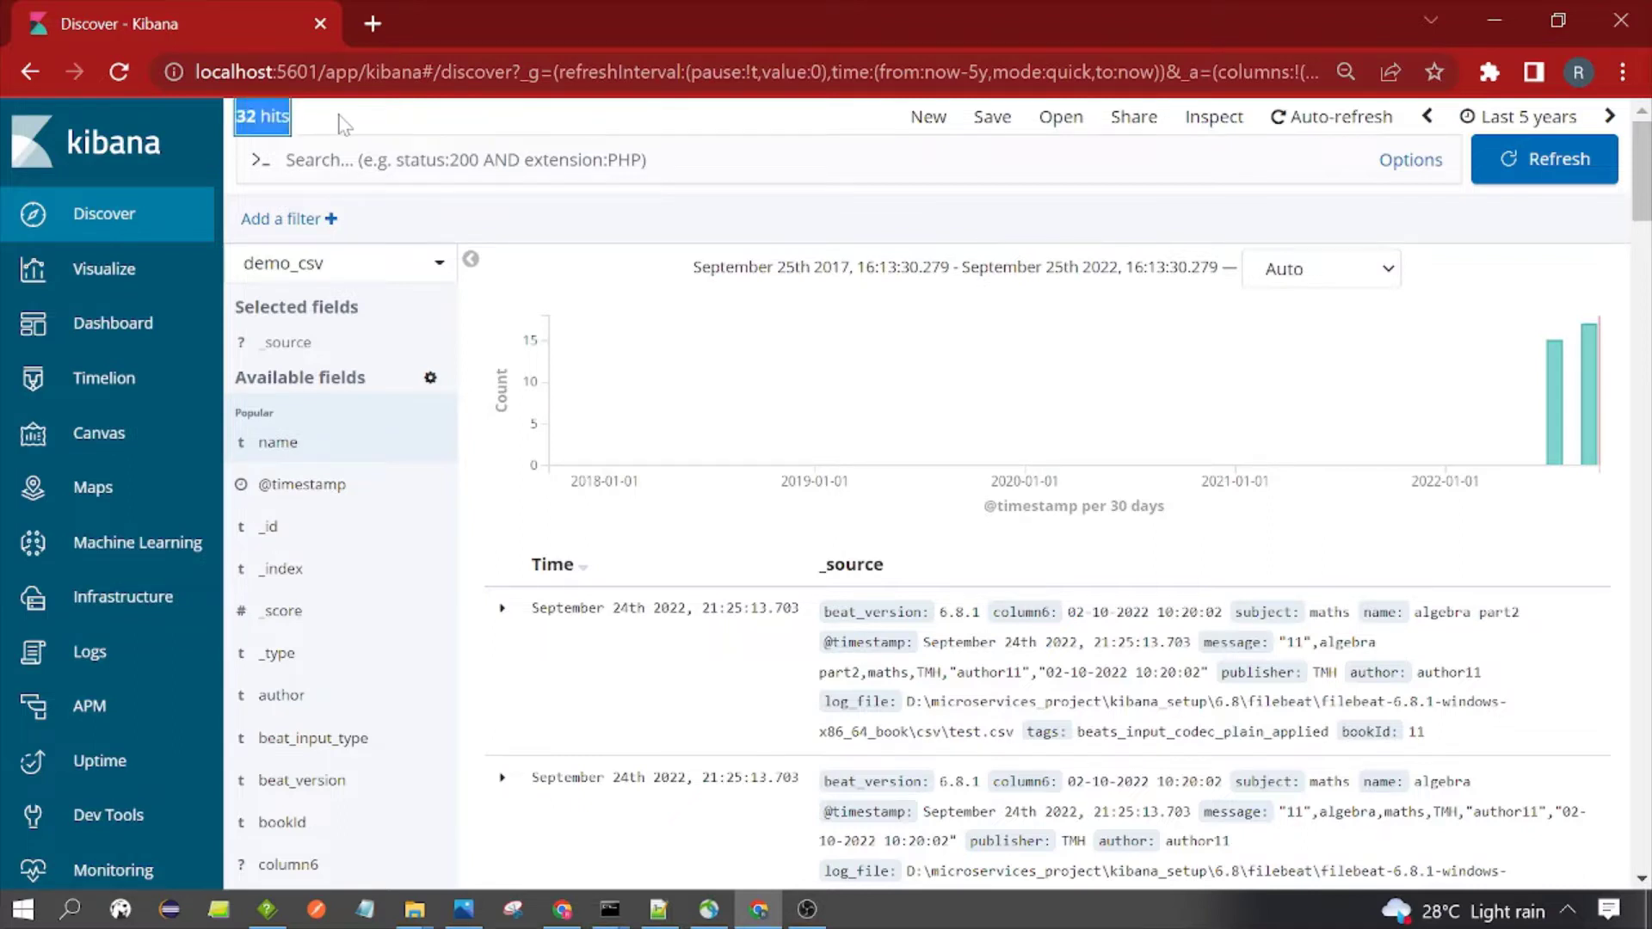
{"action": "left_click", "coordinate": [621, 119]}
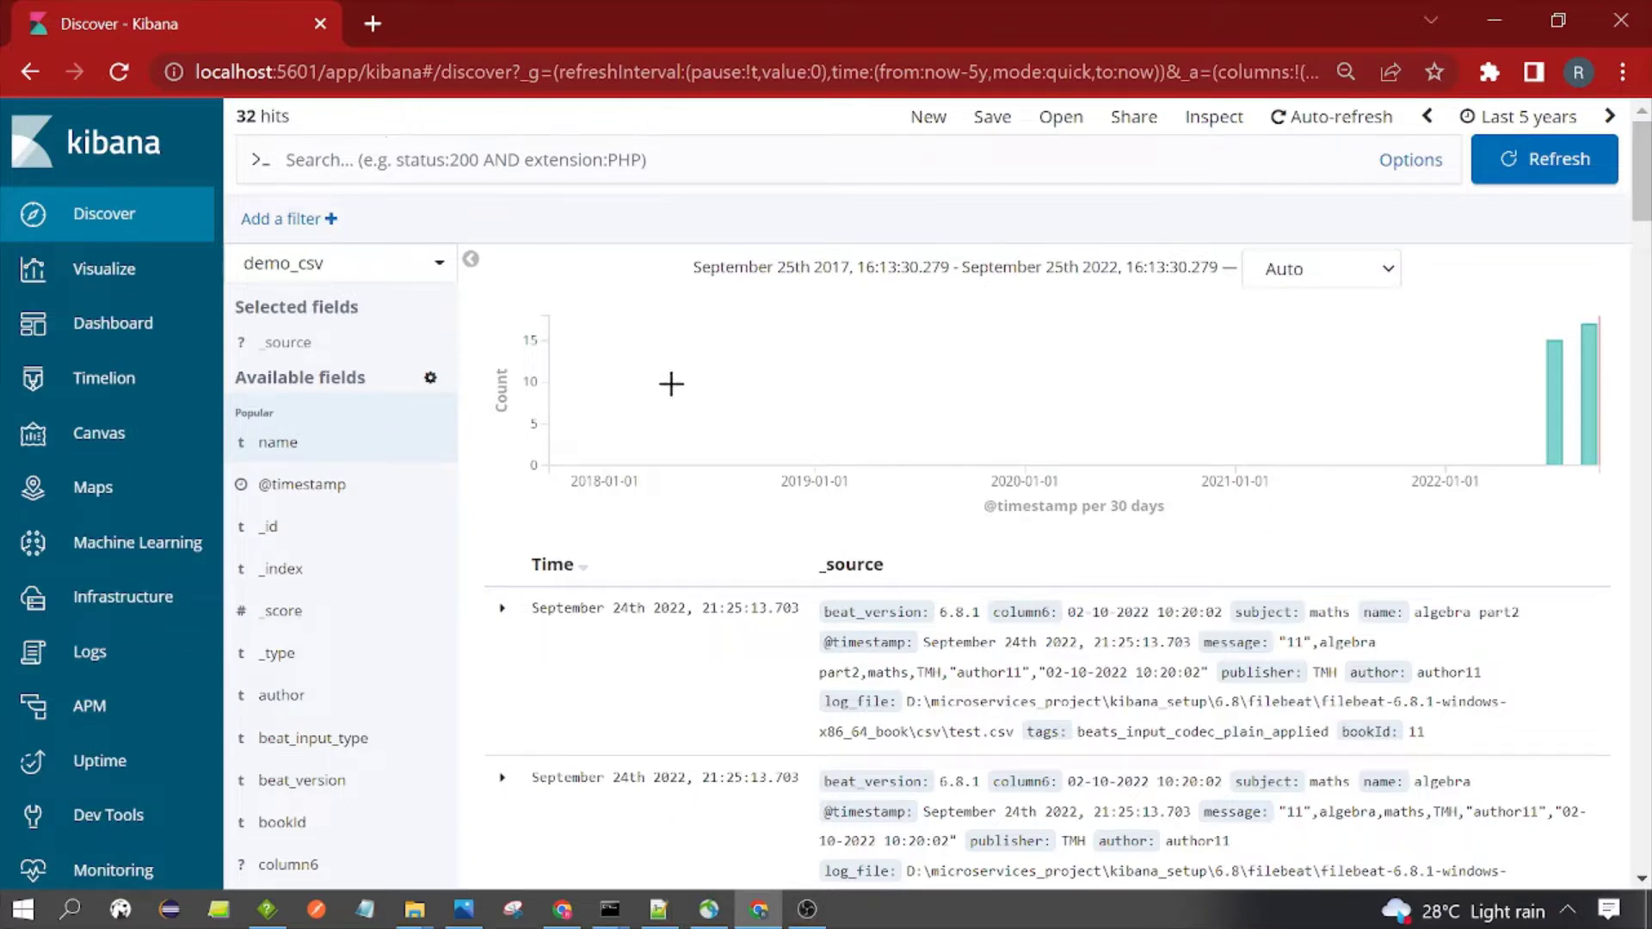
{"action": "scroll", "coordinate": [662, 395], "scroll_direction": "down", "scroll_amount": 4}
{"action": "left_click_drag", "start_coordinate": [528, 330], "coordinate": [1467, 482]}
{"action": "scroll", "coordinate": [925, 497], "scroll_direction": "up", "scroll_amount": 4}
{"action": "left_click", "coordinate": [863, 386]}
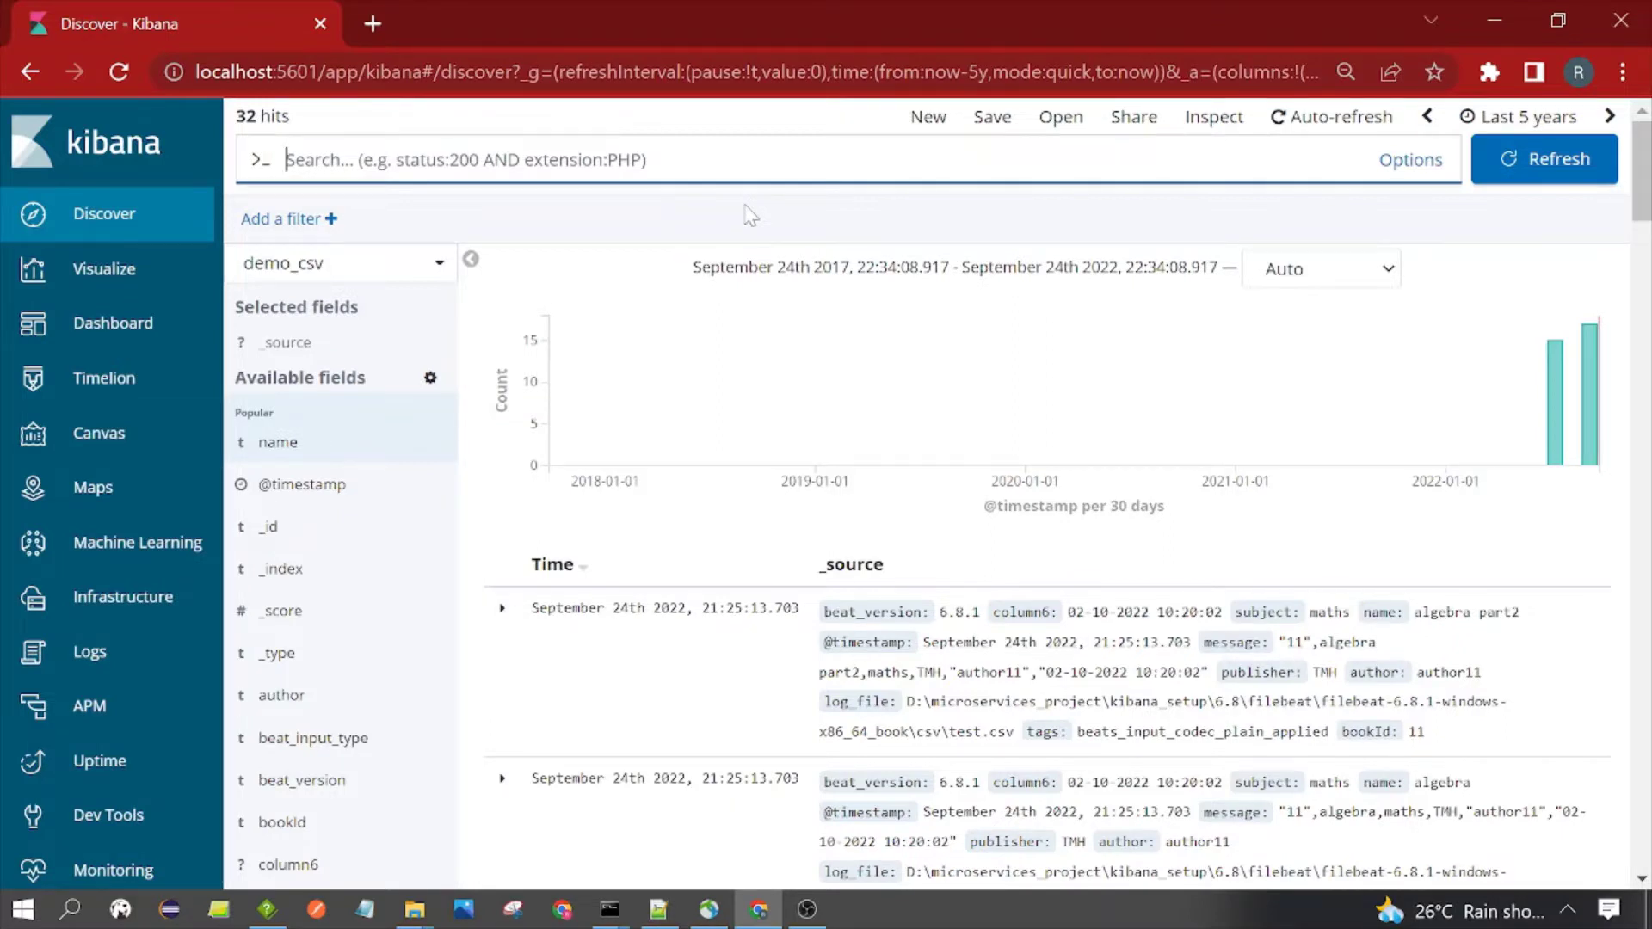
{"action": "left_click", "coordinate": [487, 310]}
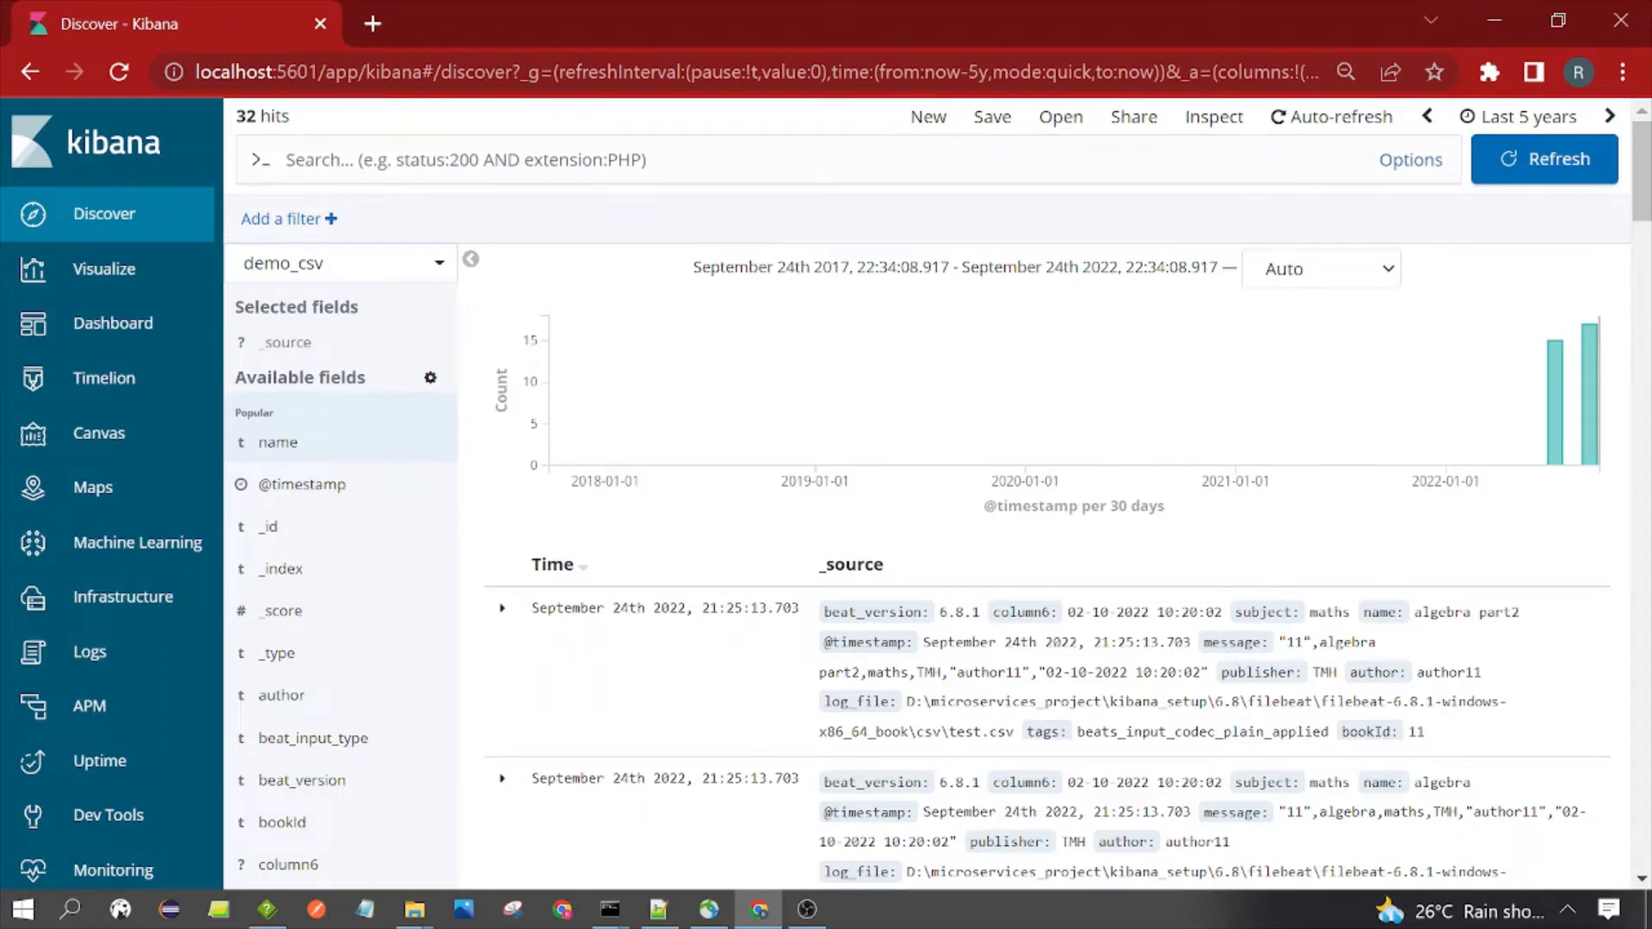
{"action": "left_click", "coordinate": [575, 164]}
{"action": "left_click", "coordinate": [740, 223]}
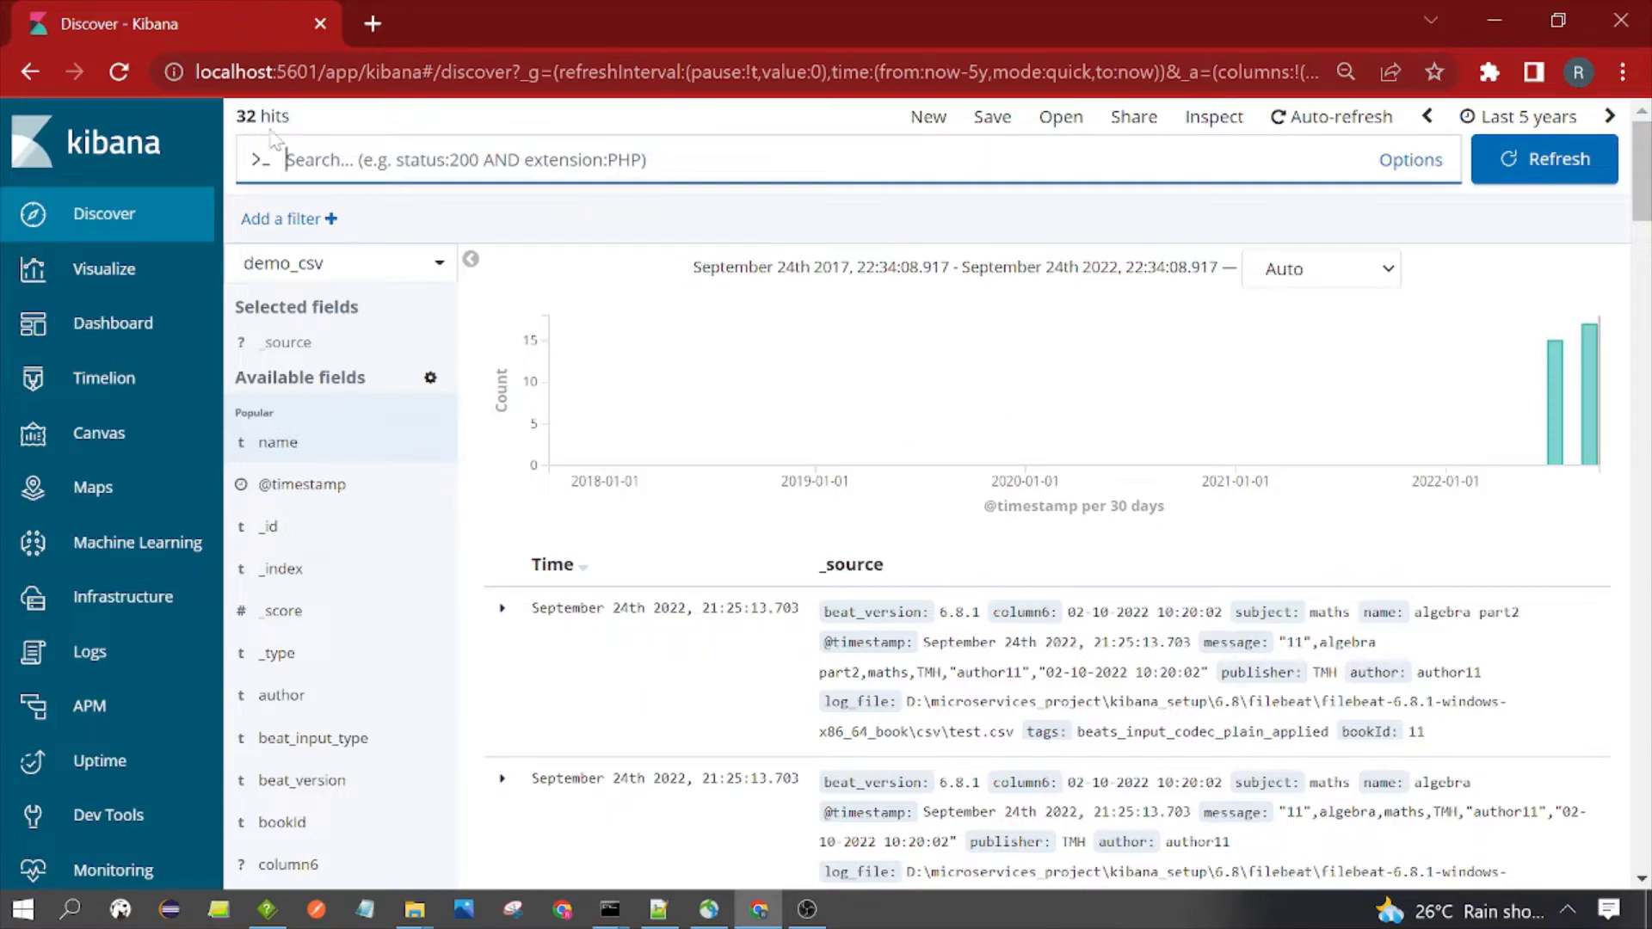
{"action": "scroll", "coordinate": [1179, 566], "scroll_direction": "down", "scroll_amount": 10}
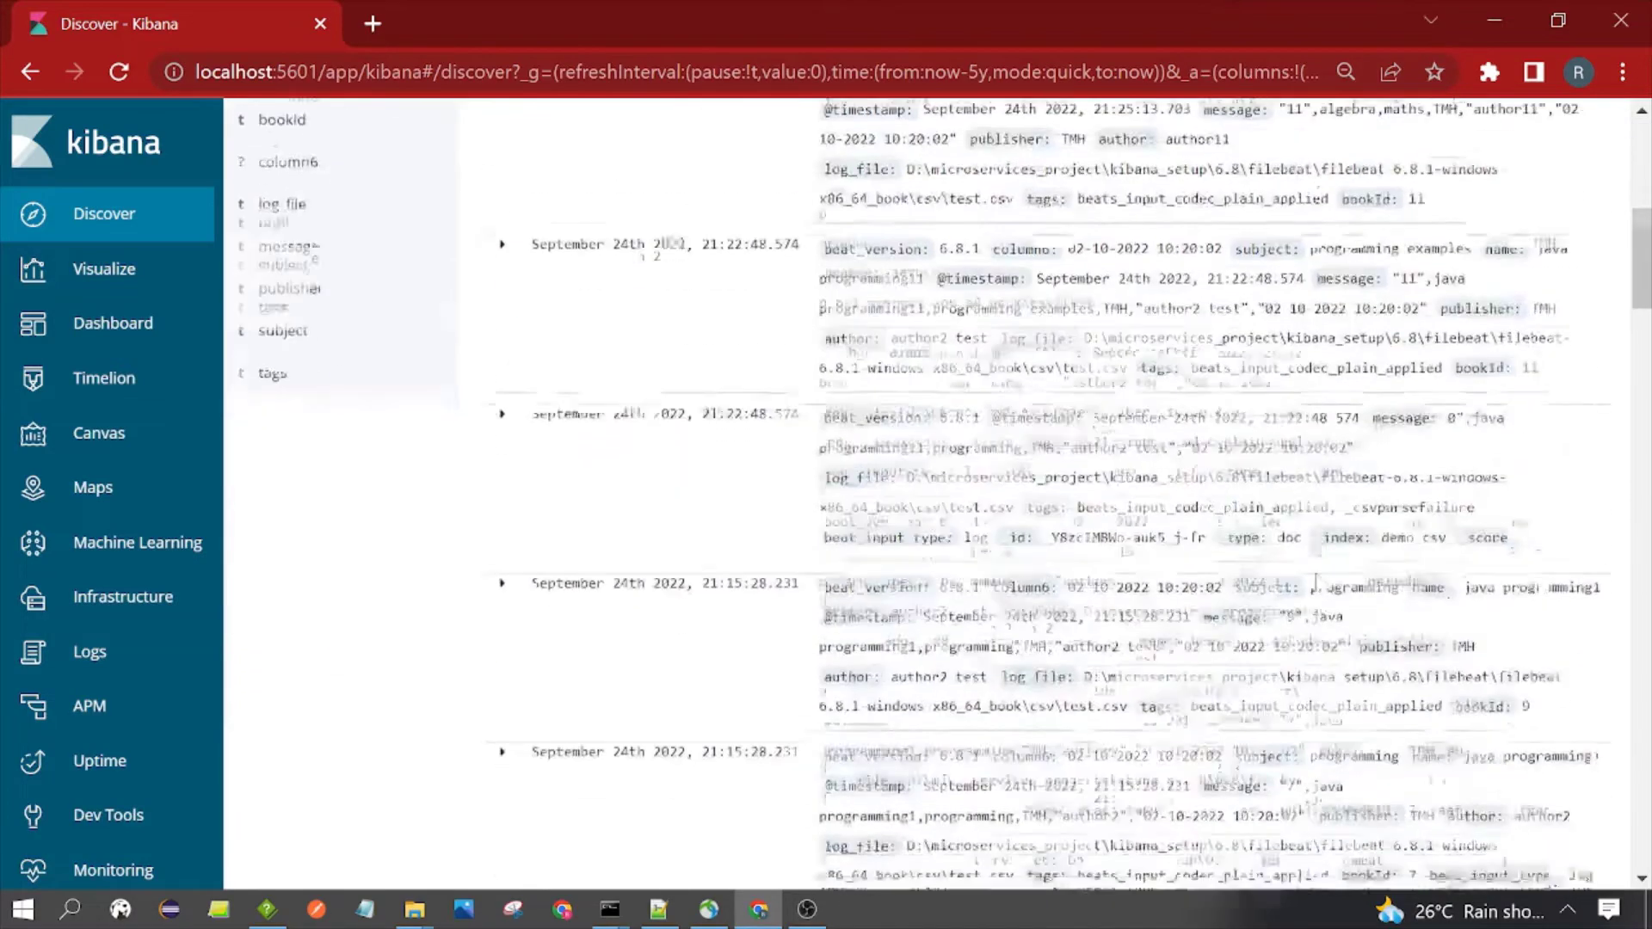
{"action": "scroll", "coordinate": [1315, 583], "scroll_direction": "up", "scroll_amount": 15}
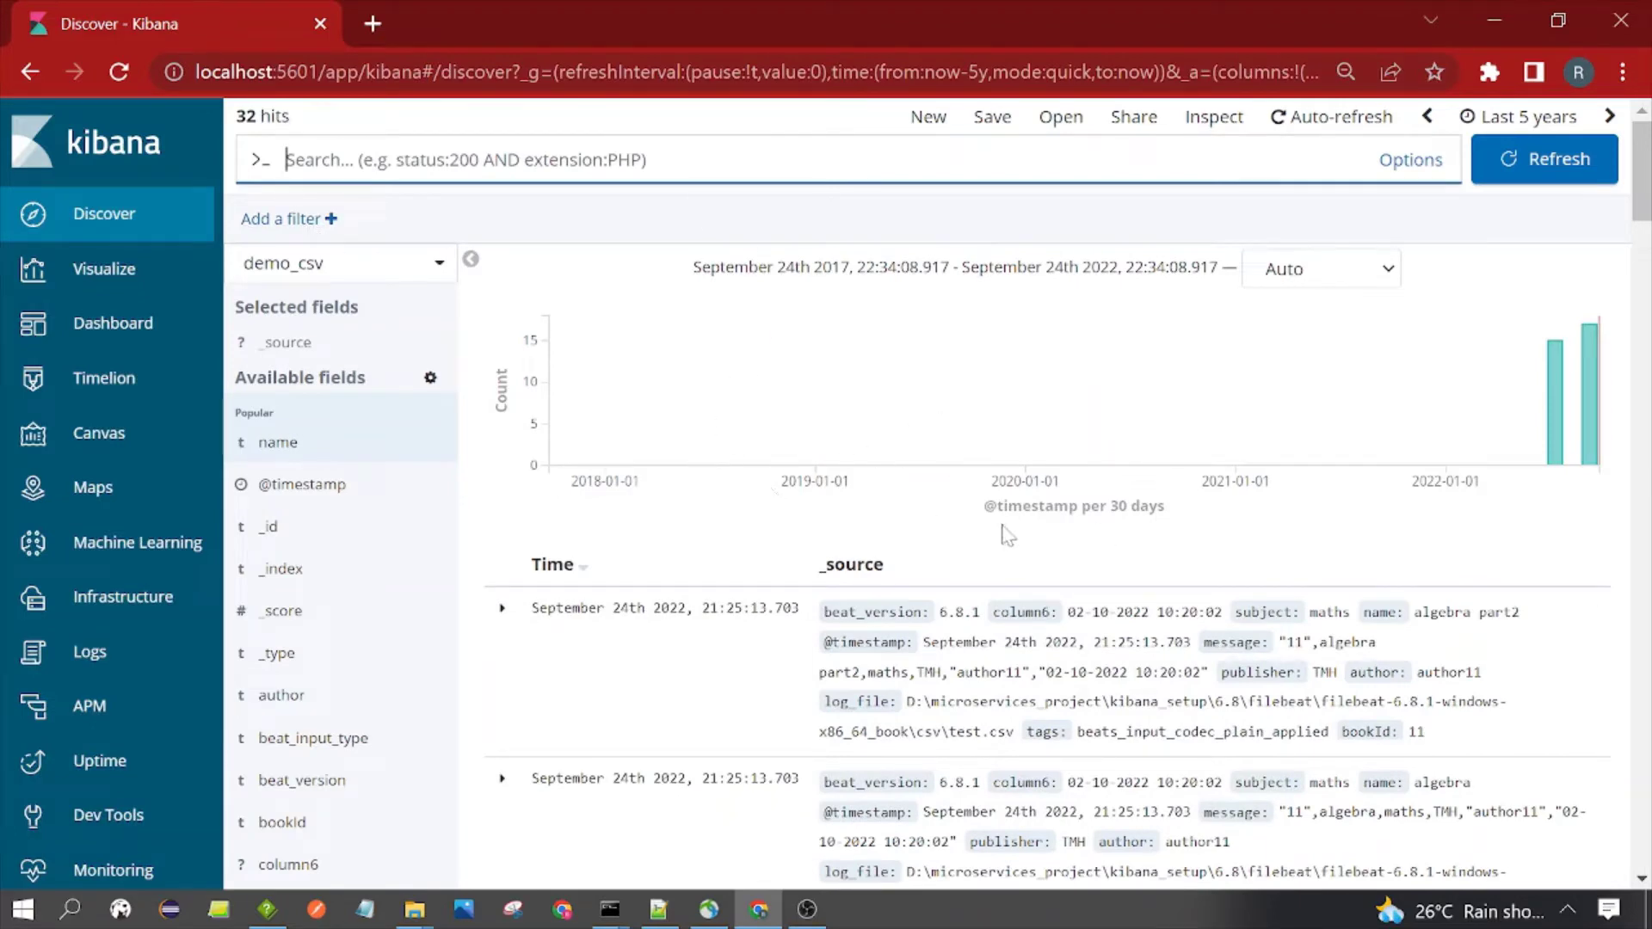
{"action": "mouse_move", "coordinate": [770, 608]}
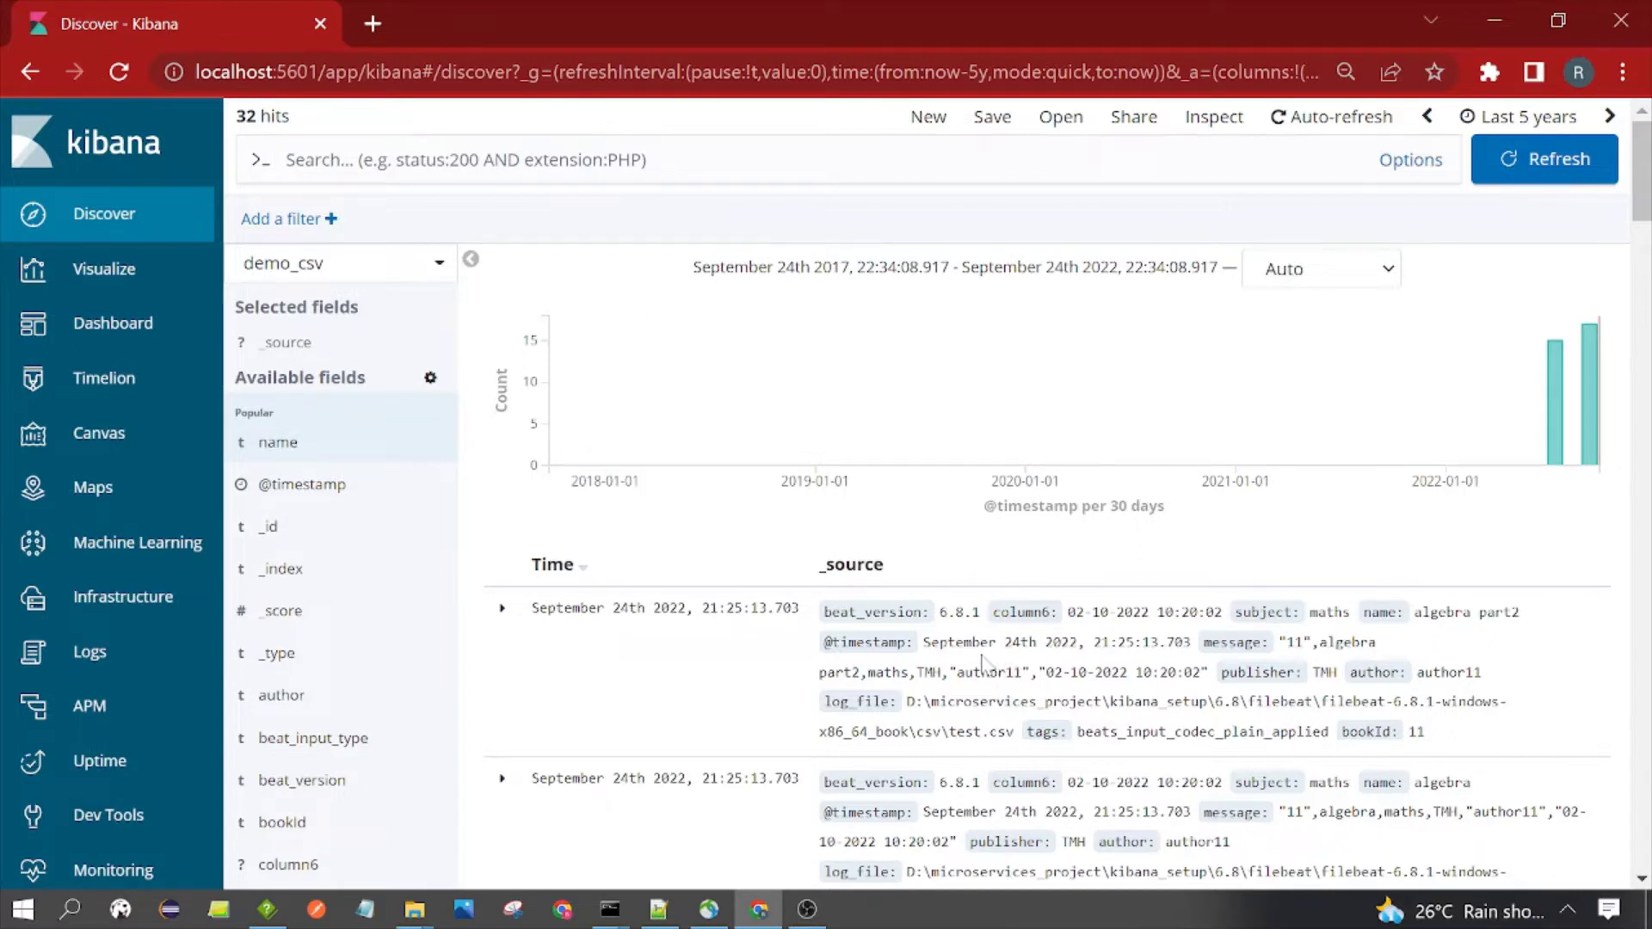
{"action": "left_click", "coordinate": [287, 159]}
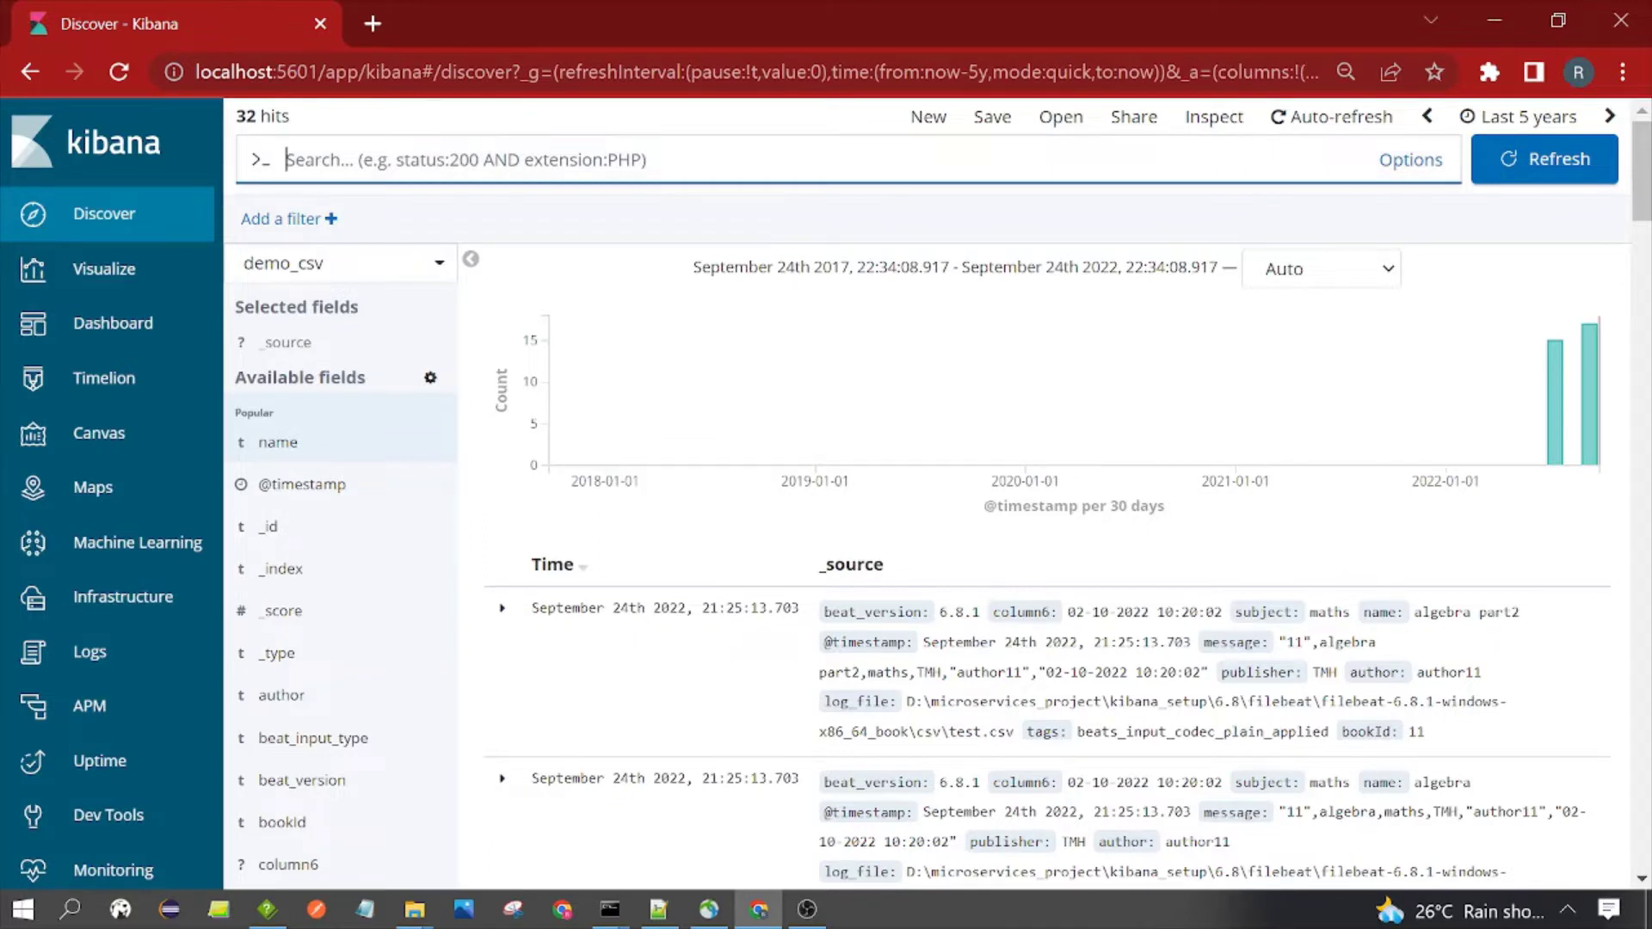
{"action": "type", "text": "publ"}
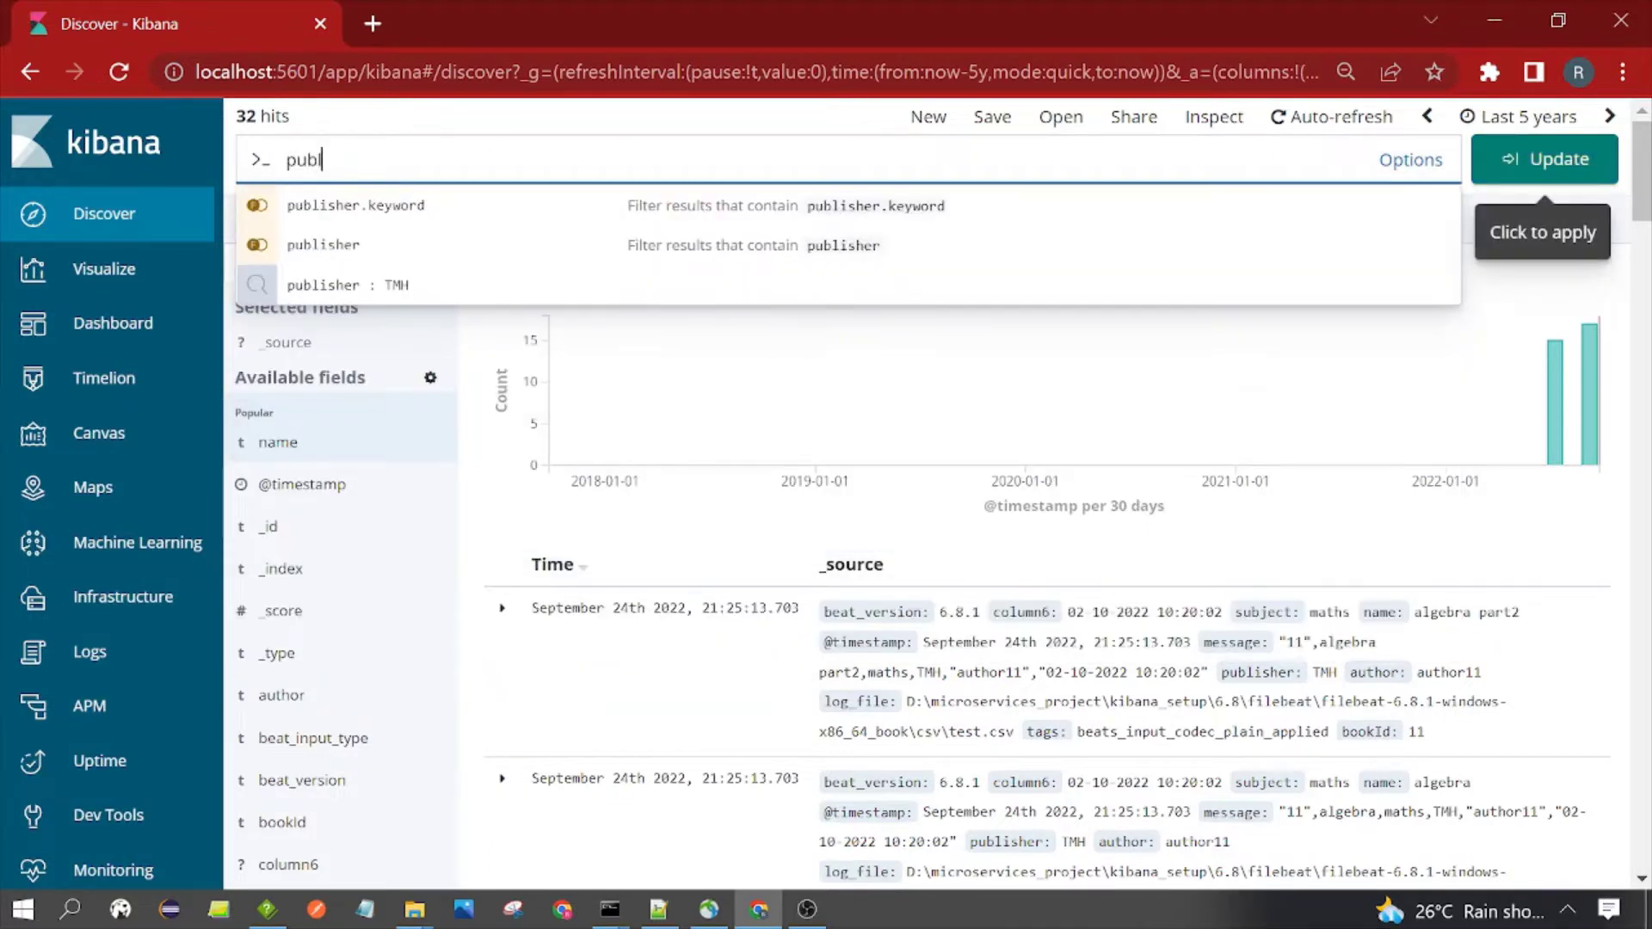
{"action": "type", "text": "isher"}
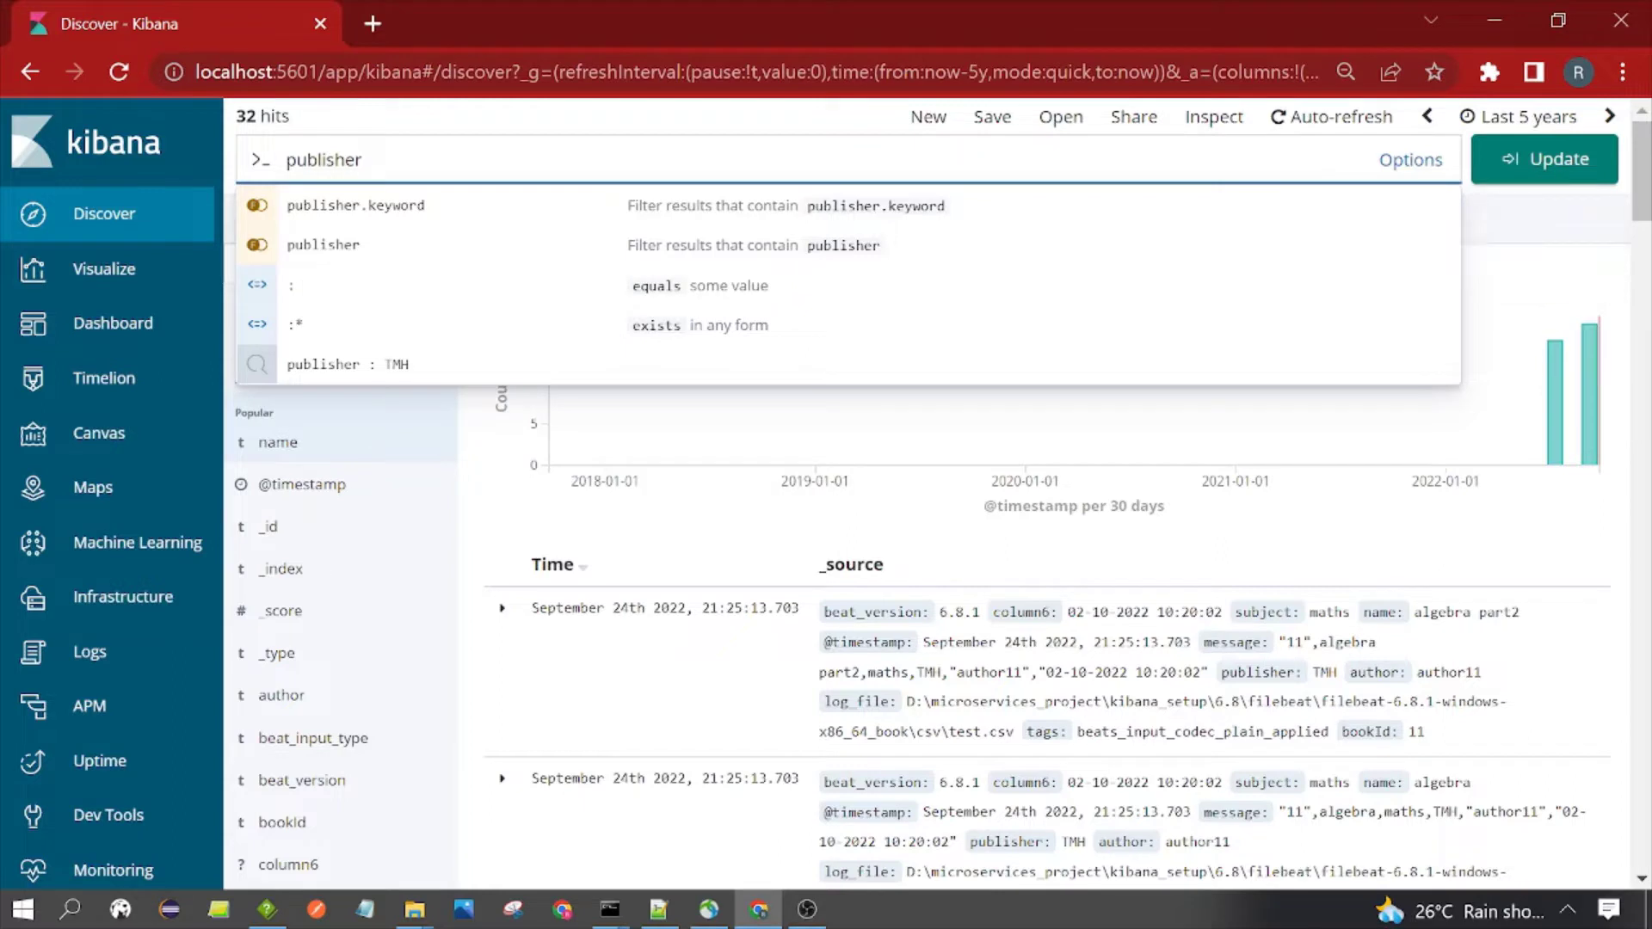
{"action": "type", "text": ":tmg"}
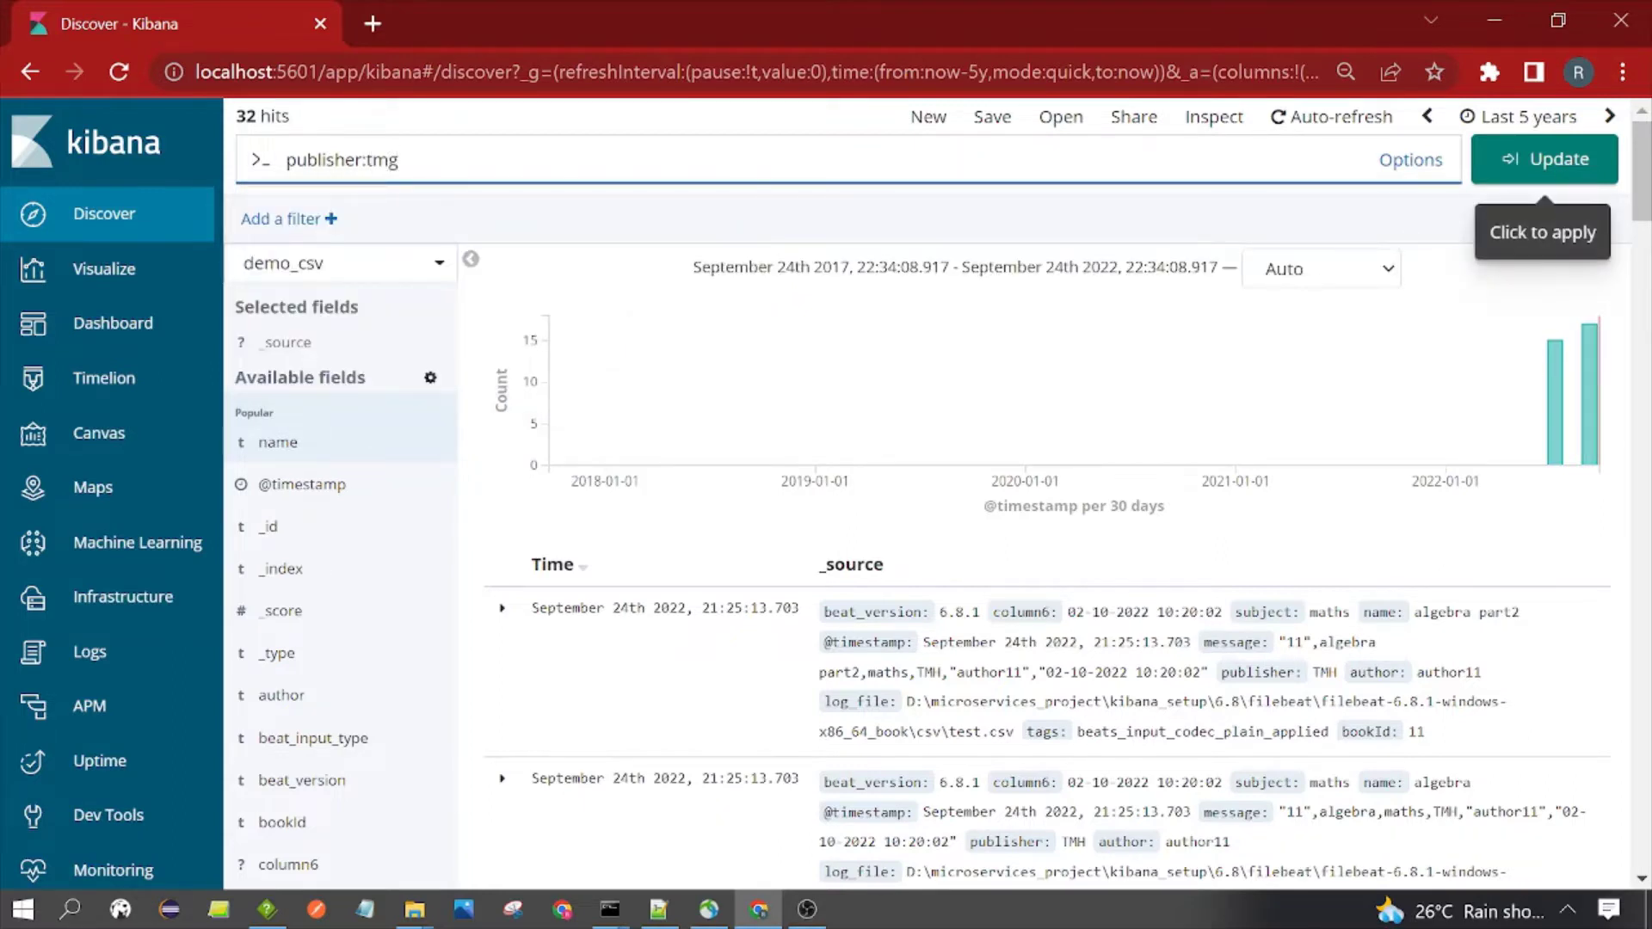
{"action": "key", "text": "BackSpace"}
{"action": "type", "text": "h"}
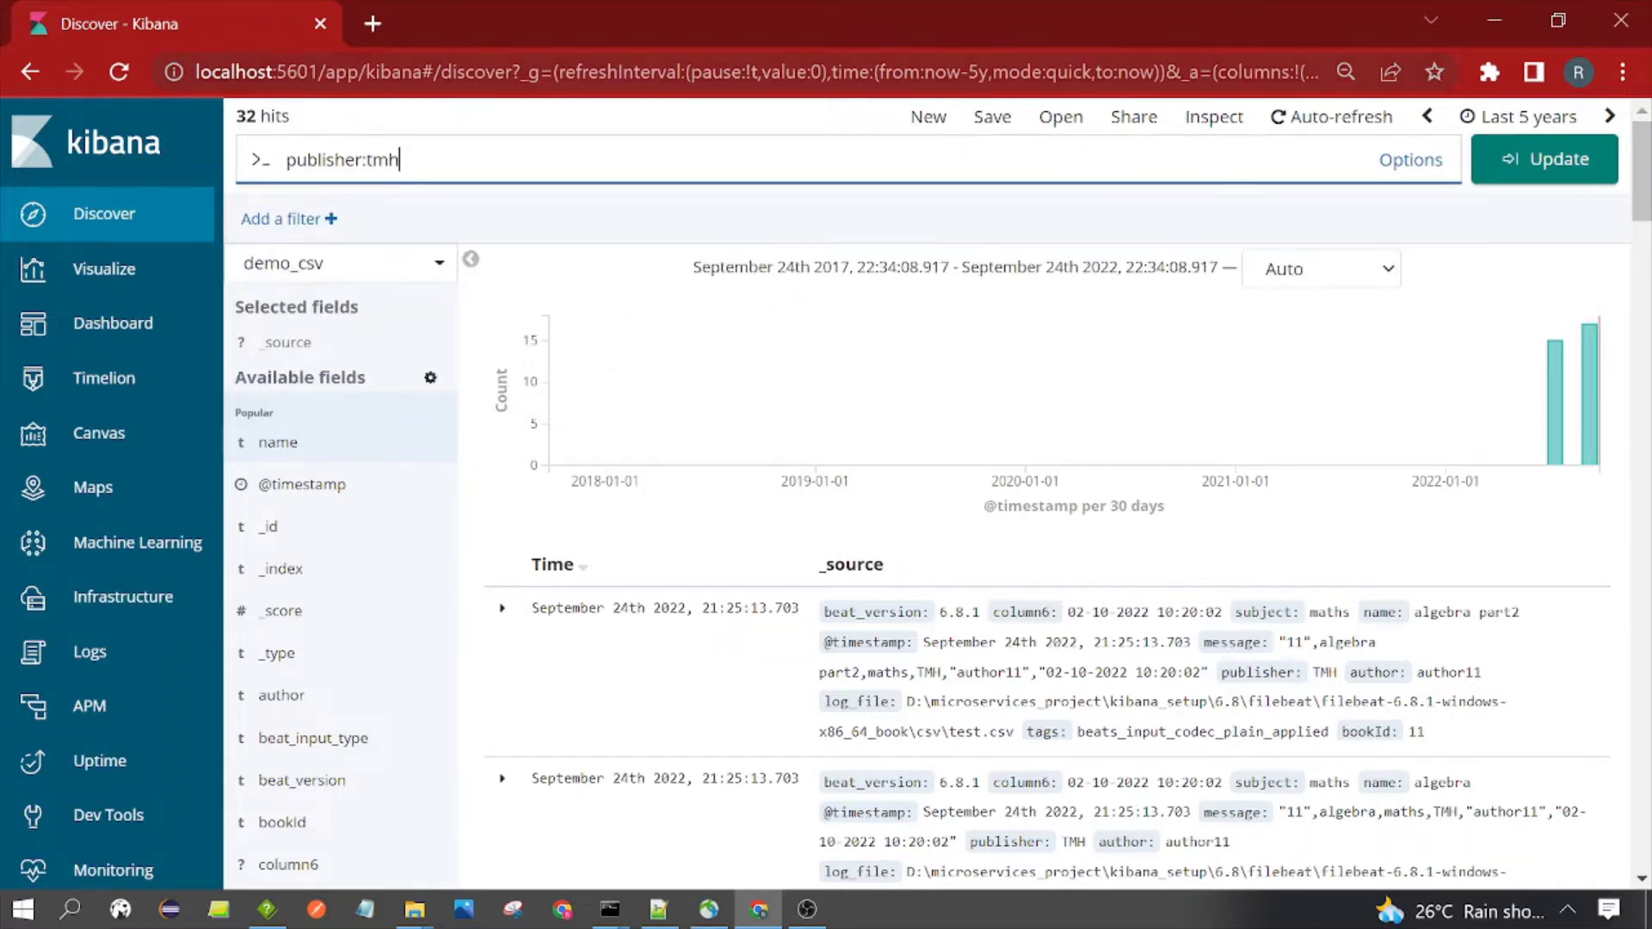
{"action": "key", "text": "Return"}
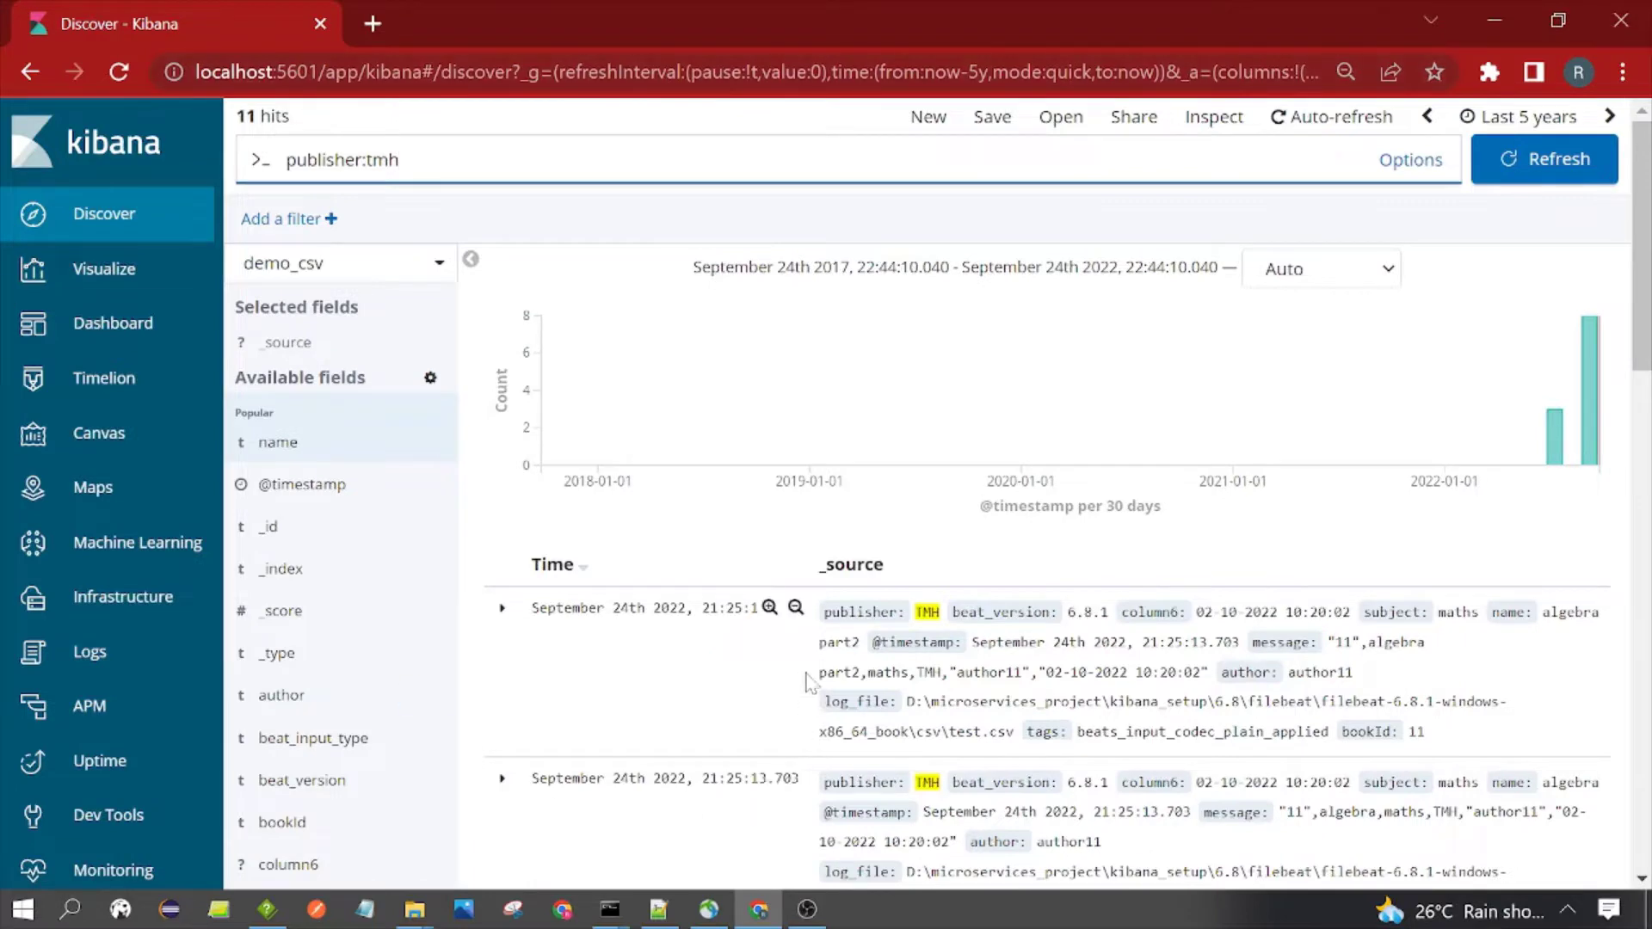
{"action": "left_click_drag", "start_coordinate": [821, 613], "coordinate": [940, 612]}
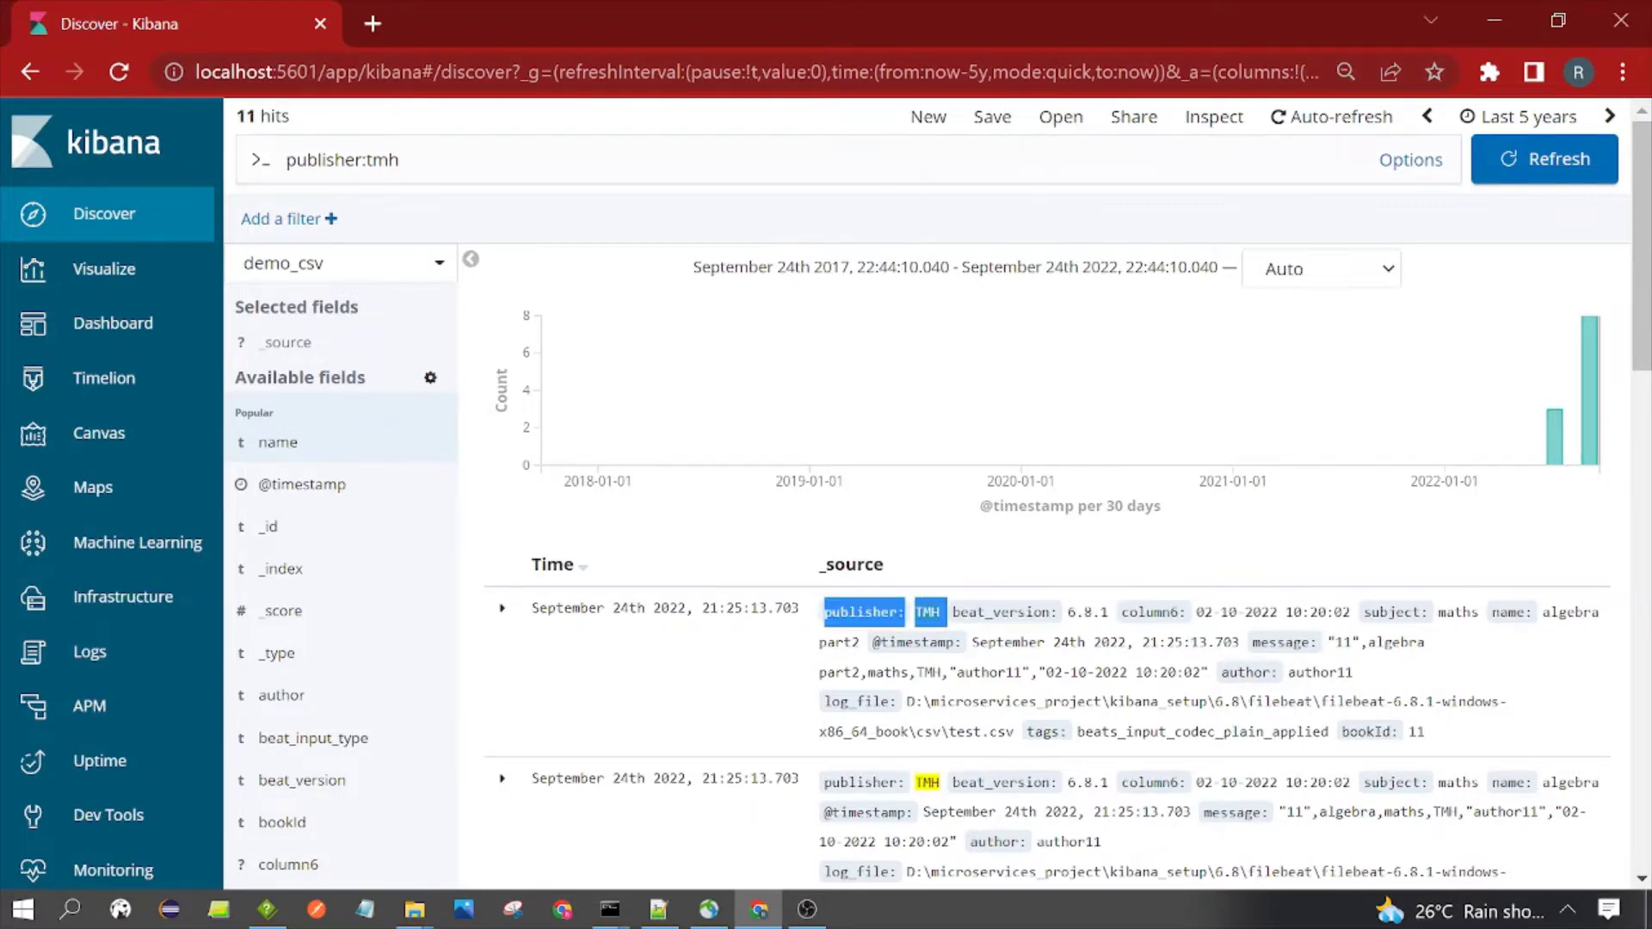
{"action": "left_click", "coordinate": [585, 588]}
{"action": "scroll", "coordinate": [585, 587], "scroll_direction": "down", "scroll_amount": 5}
{"action": "scroll", "coordinate": [585, 588], "scroll_direction": "up", "scroll_amount": 5}
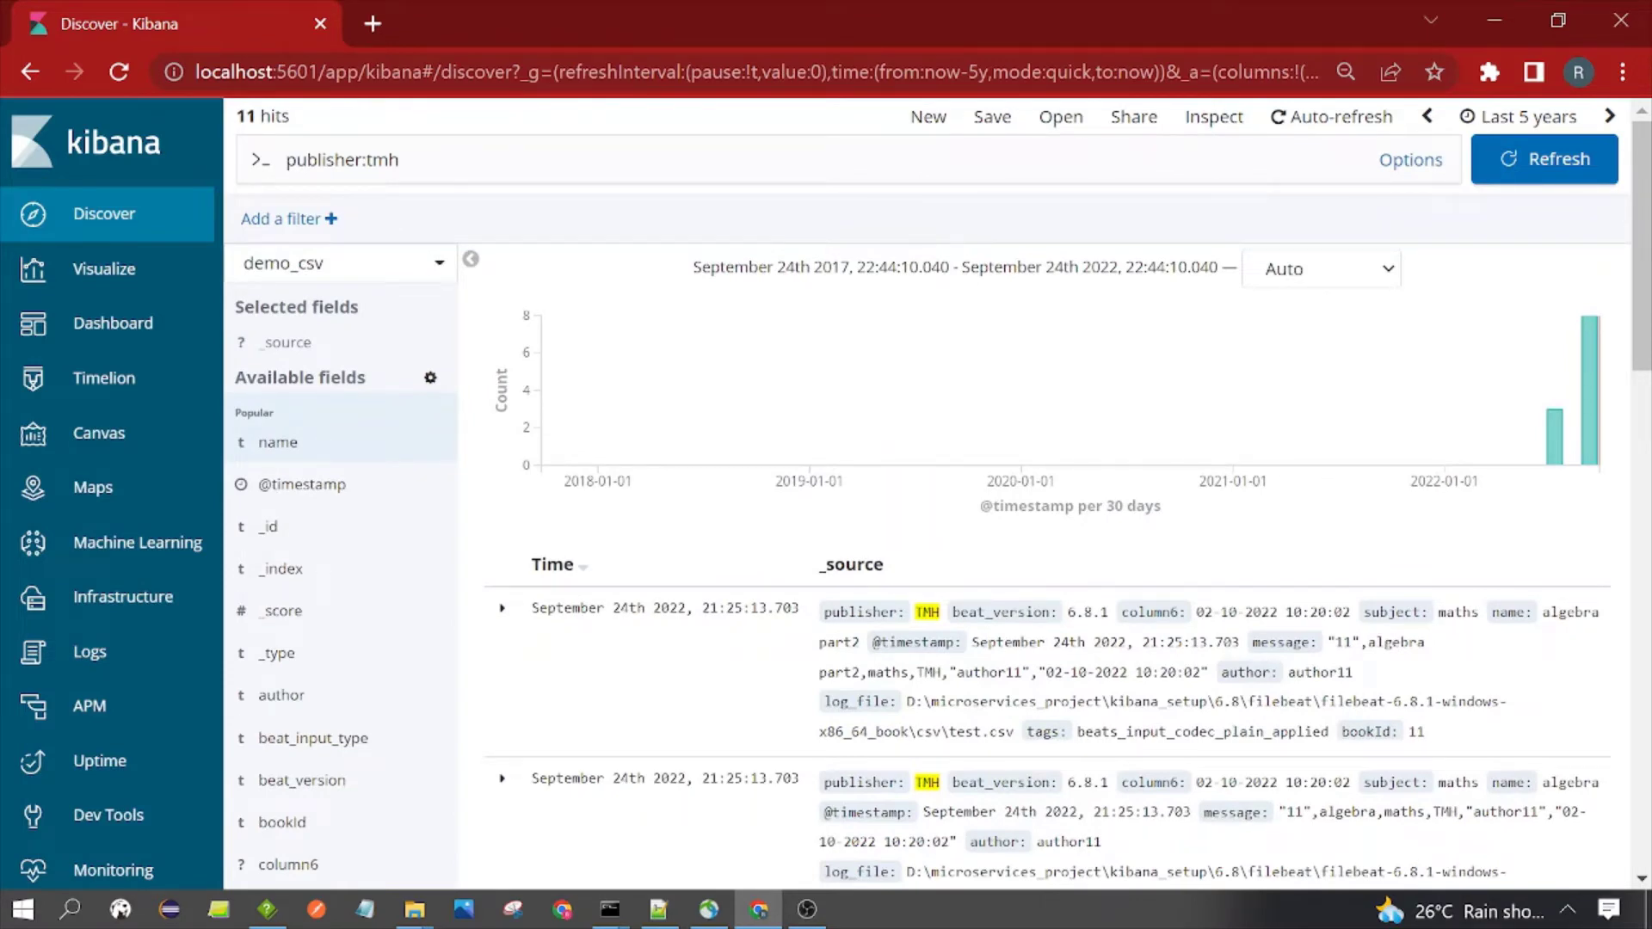
{"action": "scroll", "coordinate": [1641, 258], "scroll_direction": "down", "scroll_amount": 10}
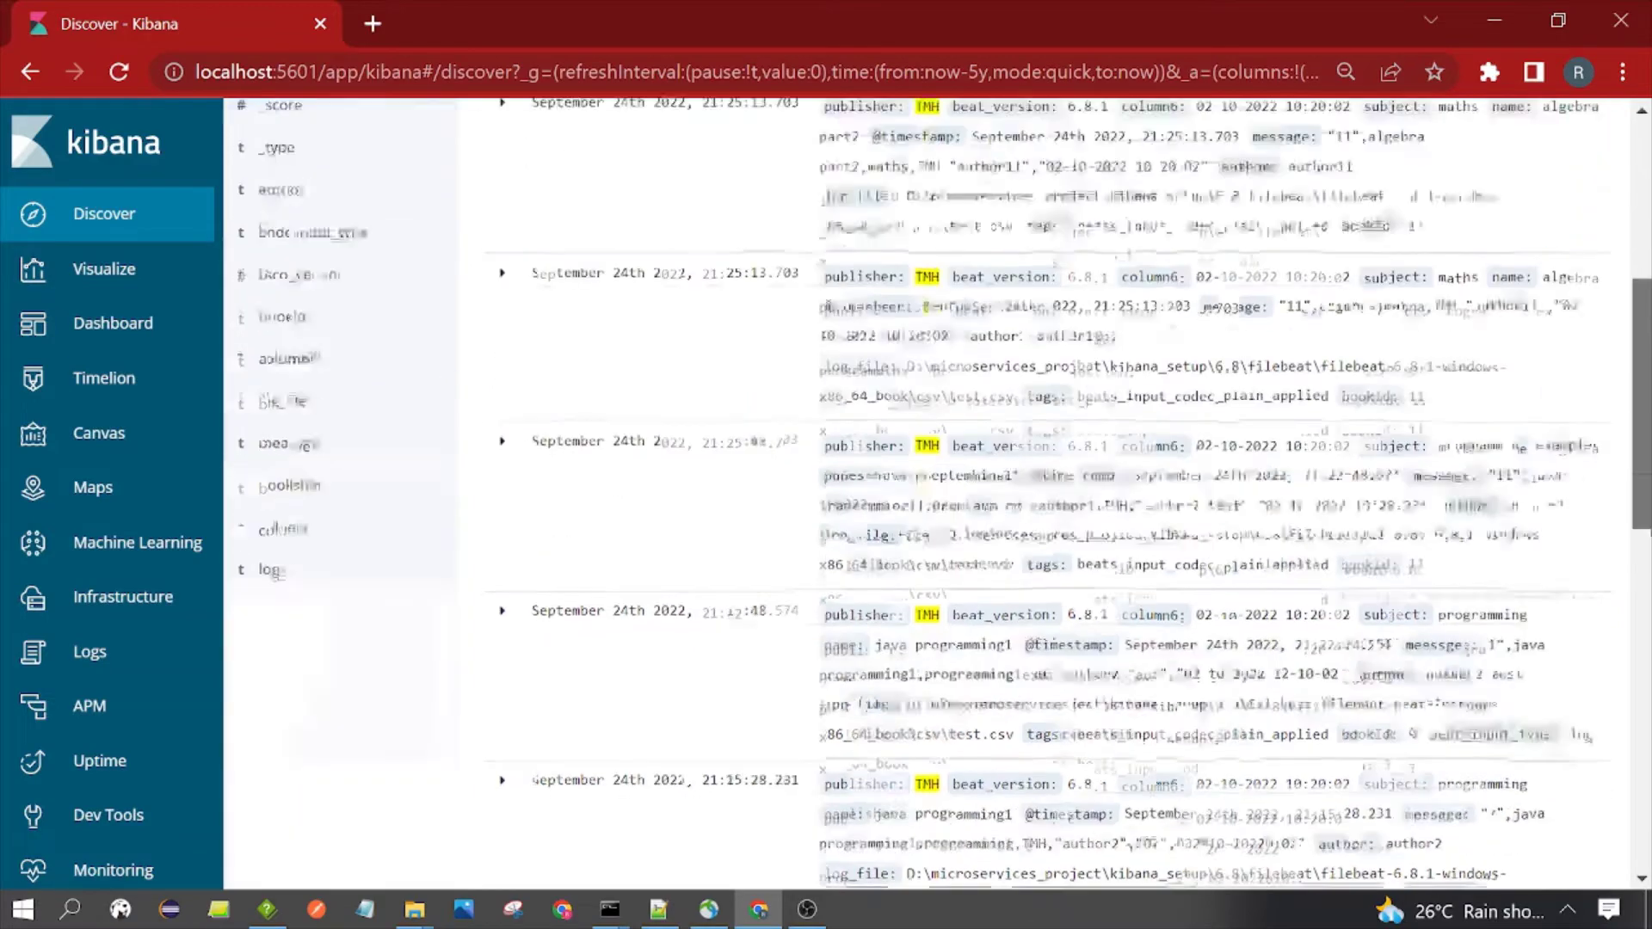
{"action": "scroll", "coordinate": [464, 230], "scroll_direction": "up", "scroll_amount": 15}
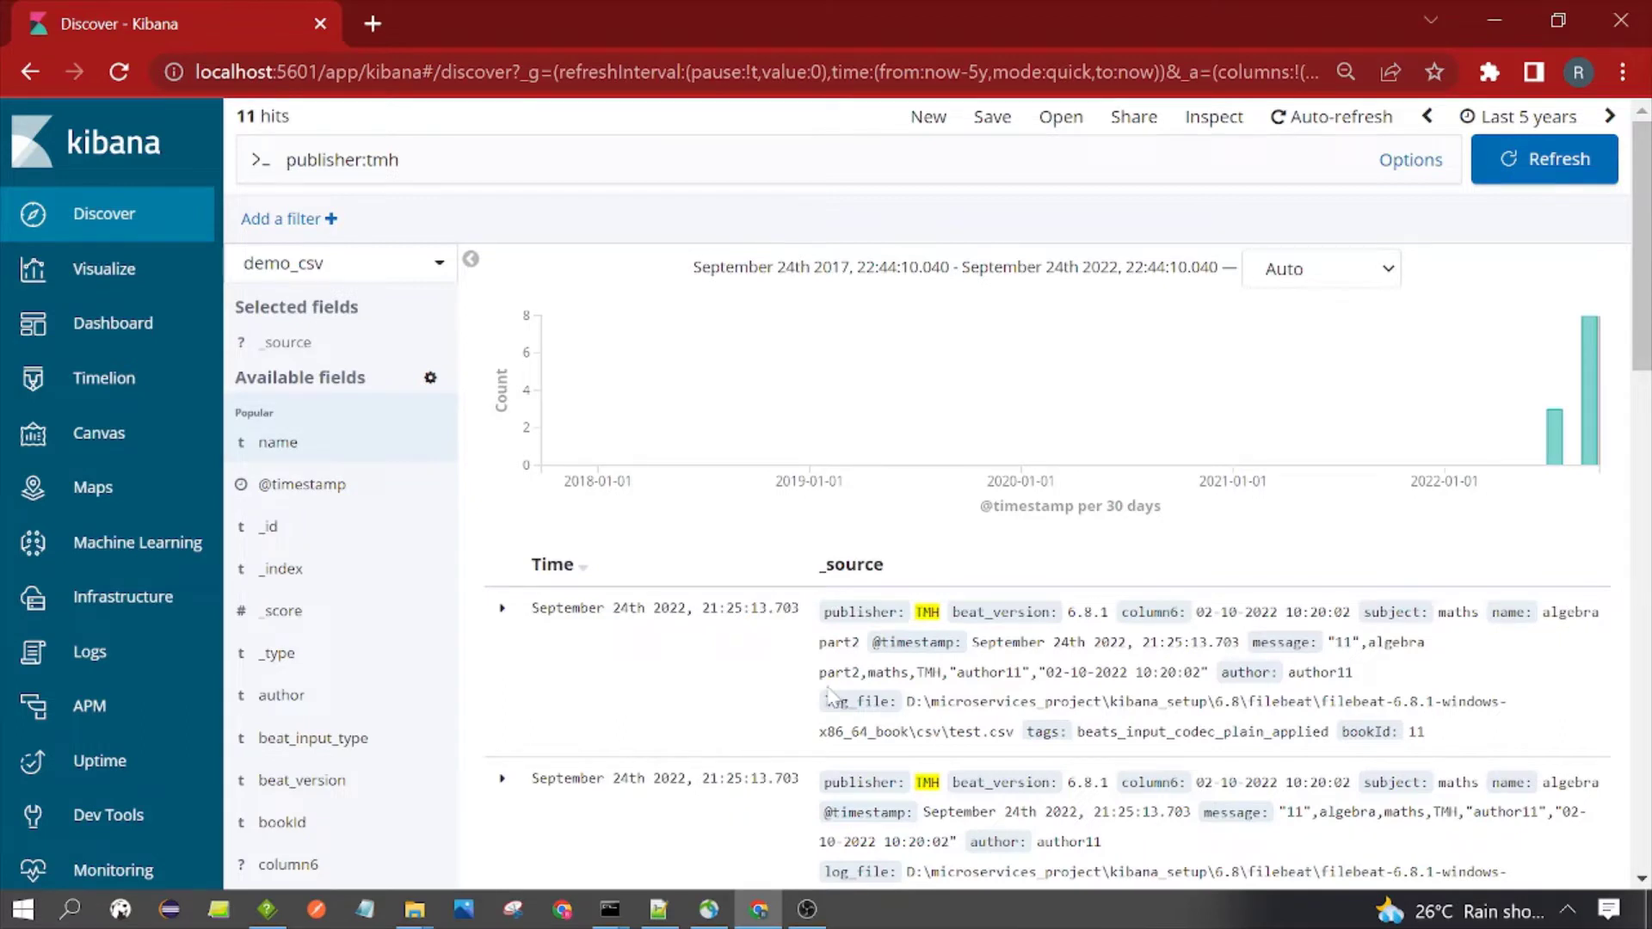
{"action": "left_click_drag", "start_coordinate": [240, 129], "coordinate": [370, 129]}
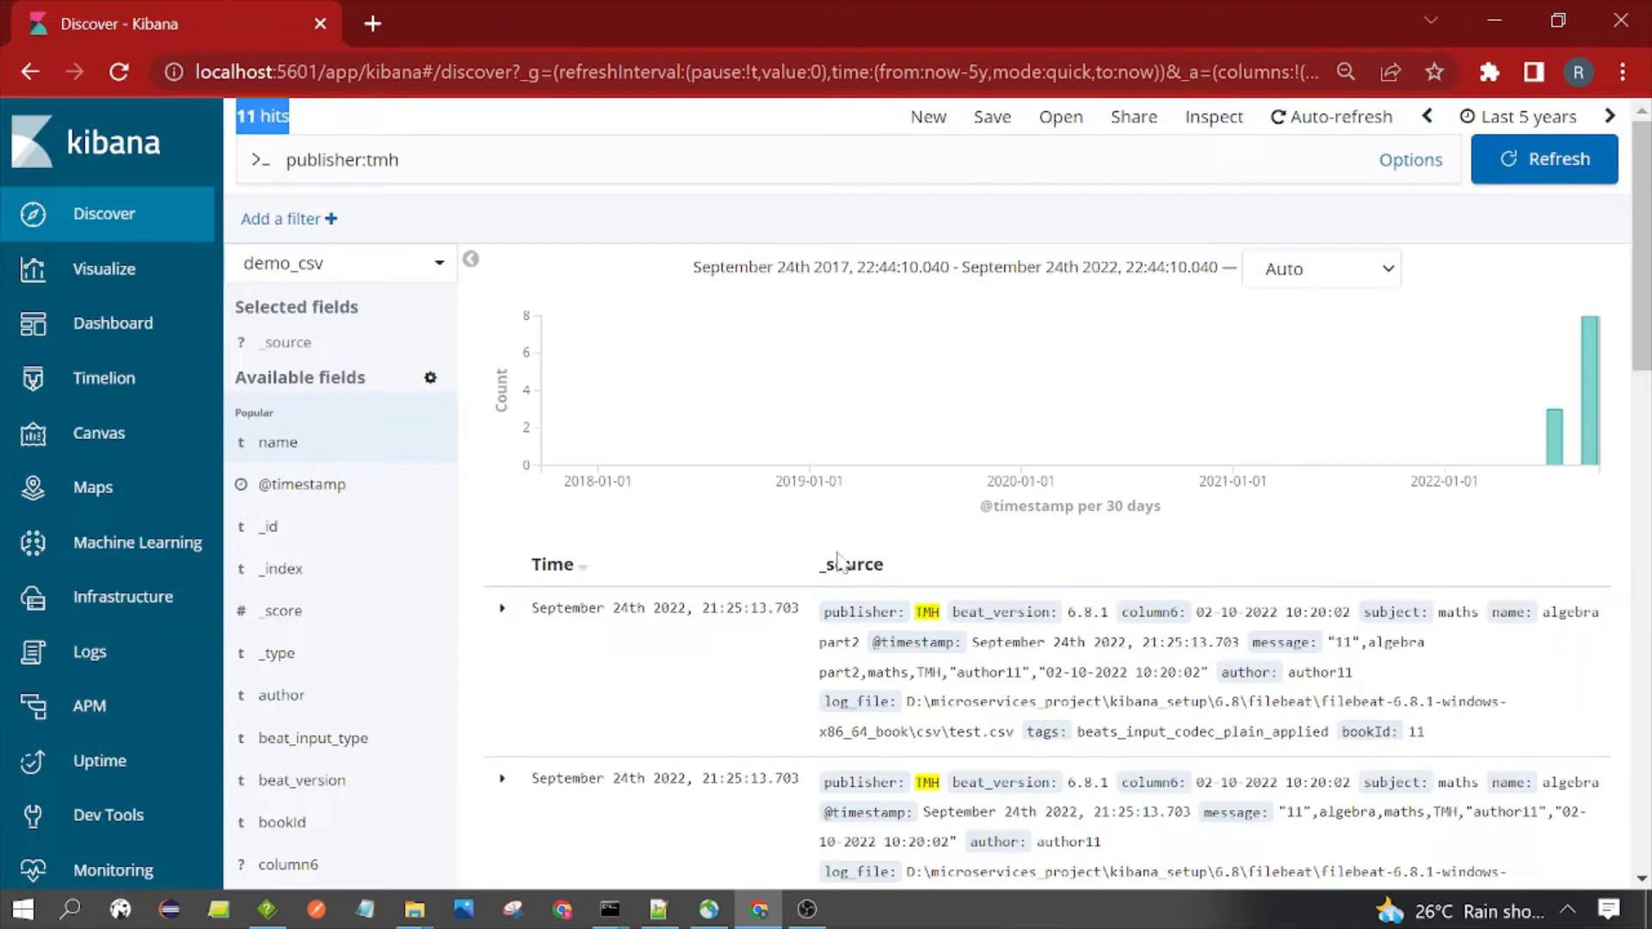
{"action": "scroll", "coordinate": [837, 563], "scroll_direction": "down", "scroll_amount": 10}
{"action": "scroll", "coordinate": [837, 564], "scroll_direction": "up", "scroll_amount": 10}
{"action": "left_click", "coordinate": [776, 133]}
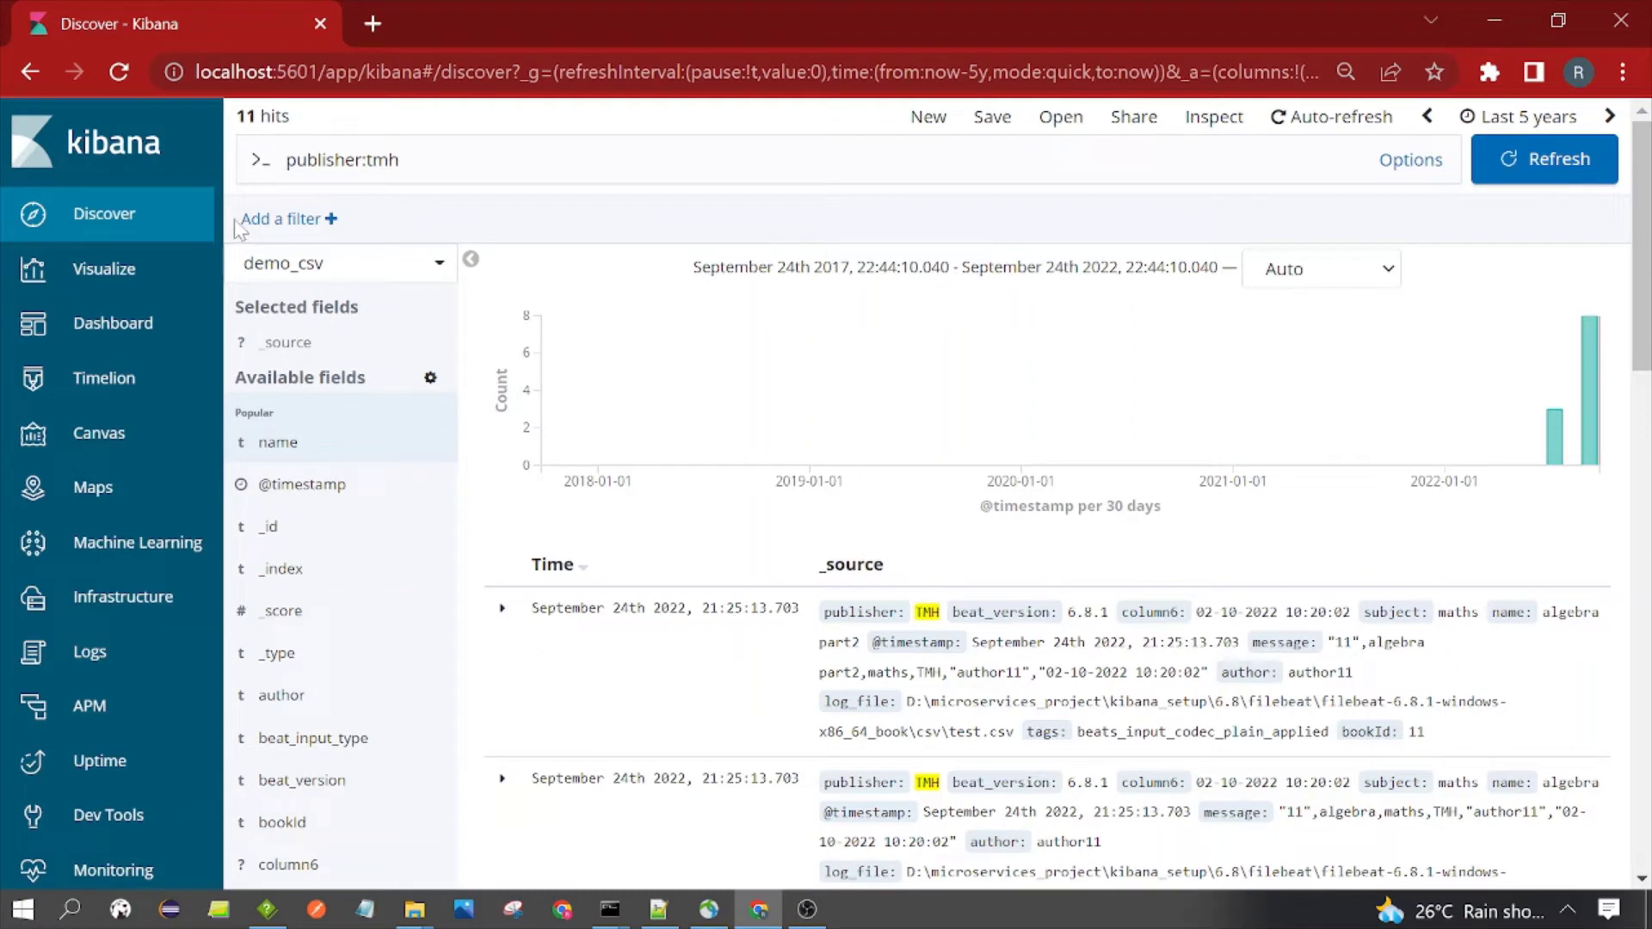
{"action": "left_click_drag", "start_coordinate": [241, 226], "coordinate": [535, 242]}
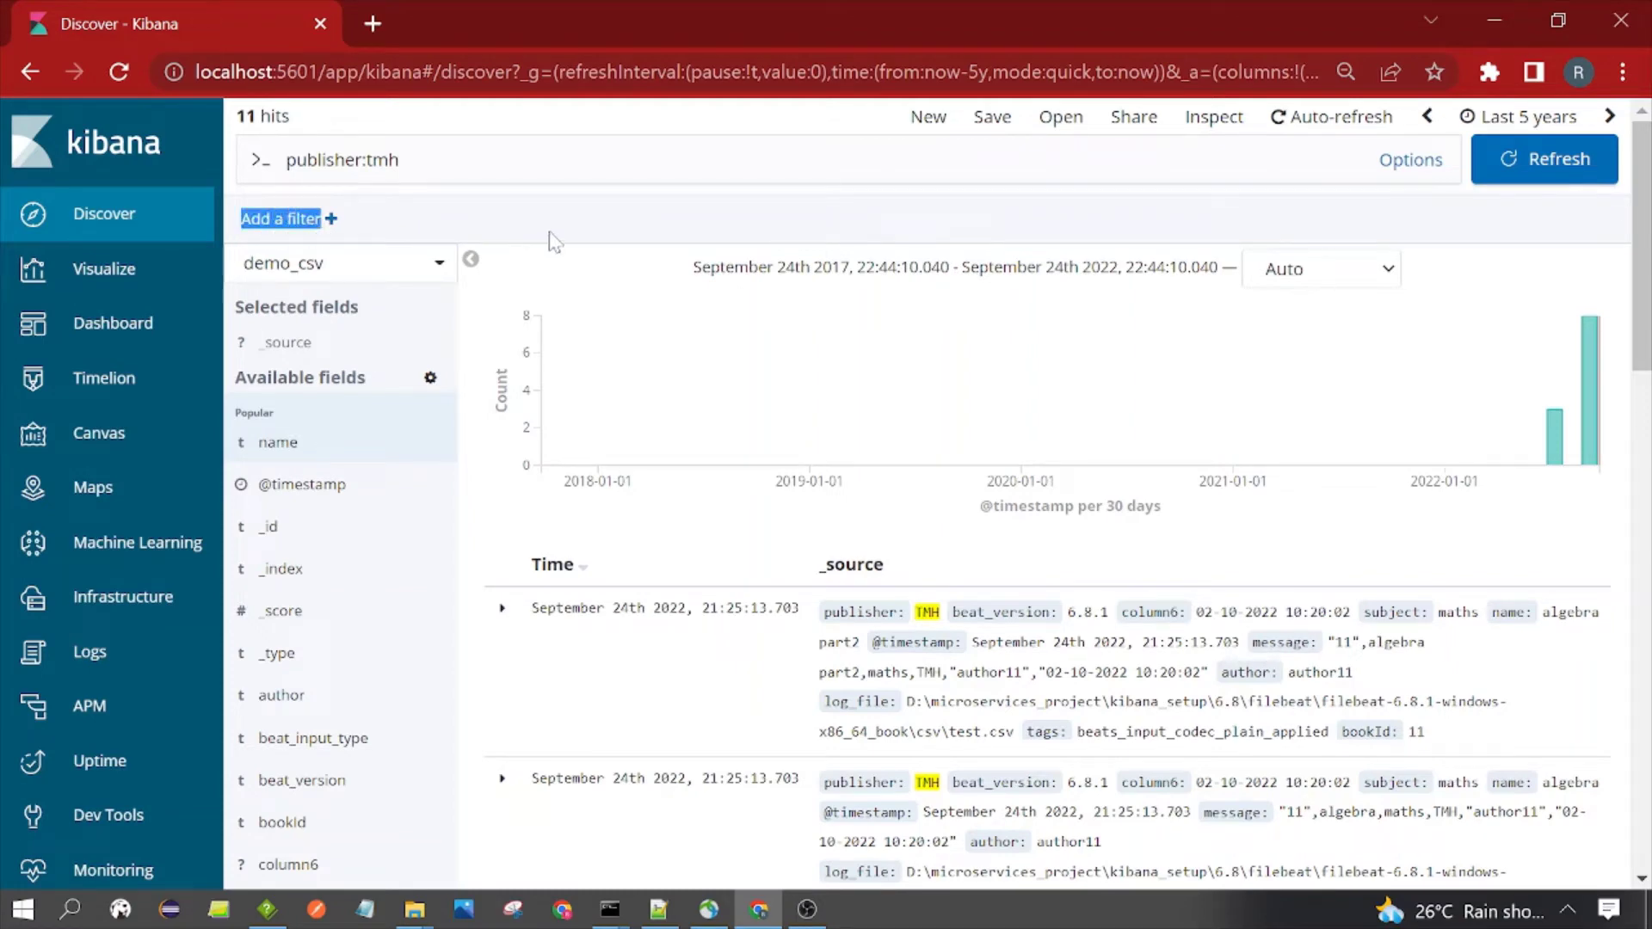
- Add an author is author1 filter to the publisher:tmh results, leaving 4 hits
{"action": "left_click", "coordinate": [554, 241]}
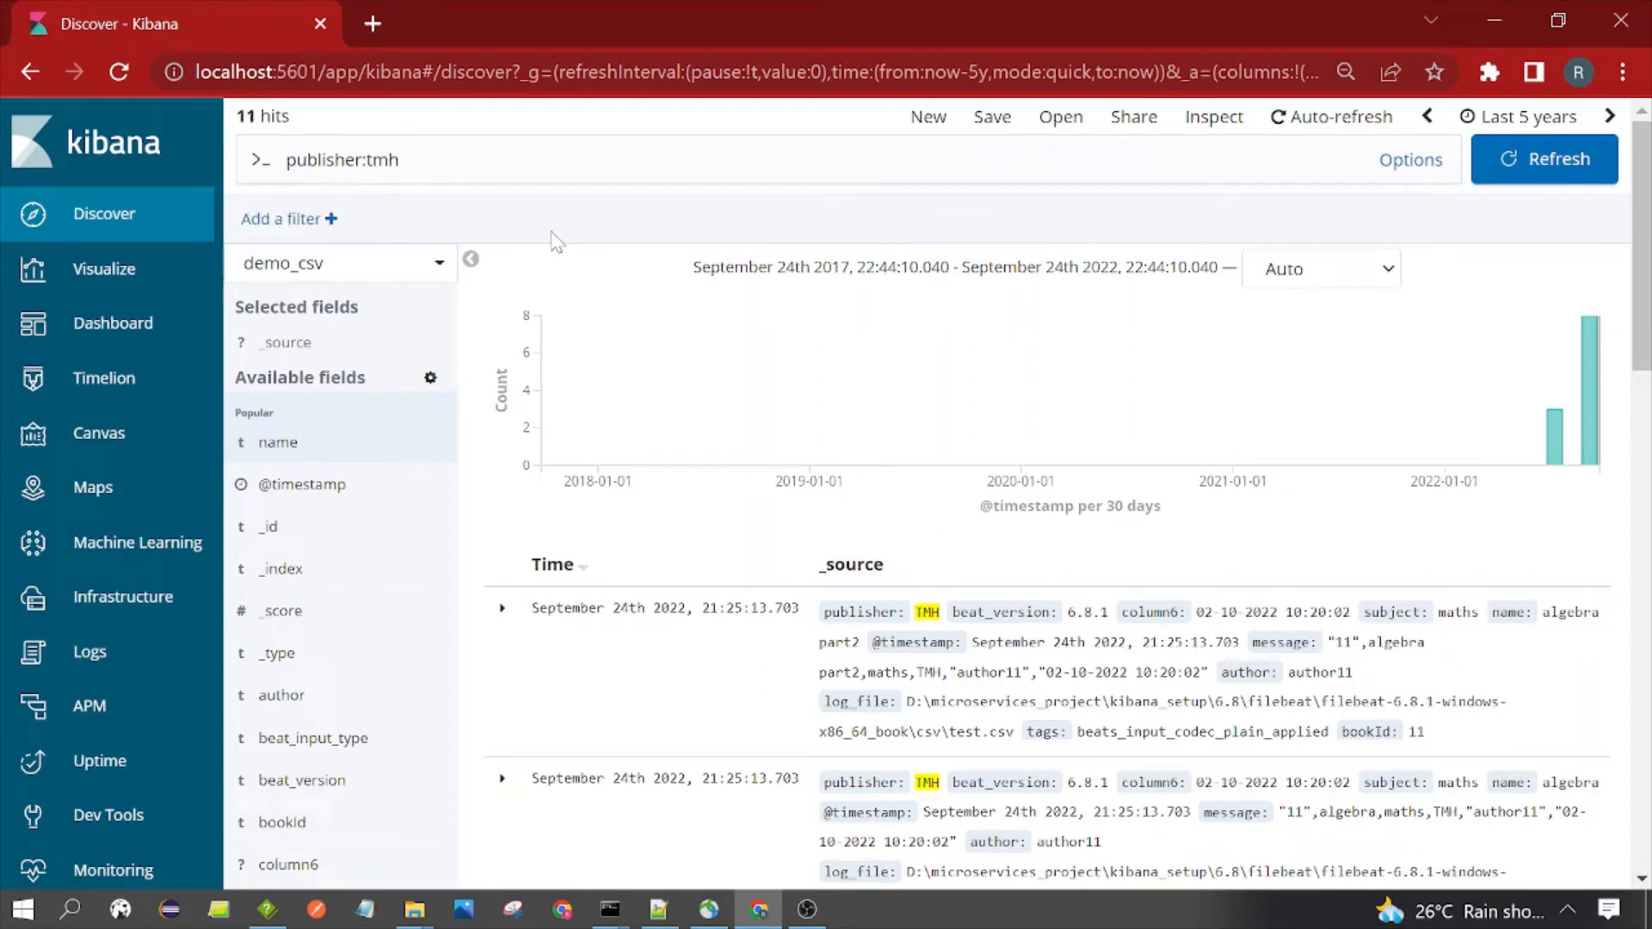
{"action": "left_click", "coordinate": [283, 224]}
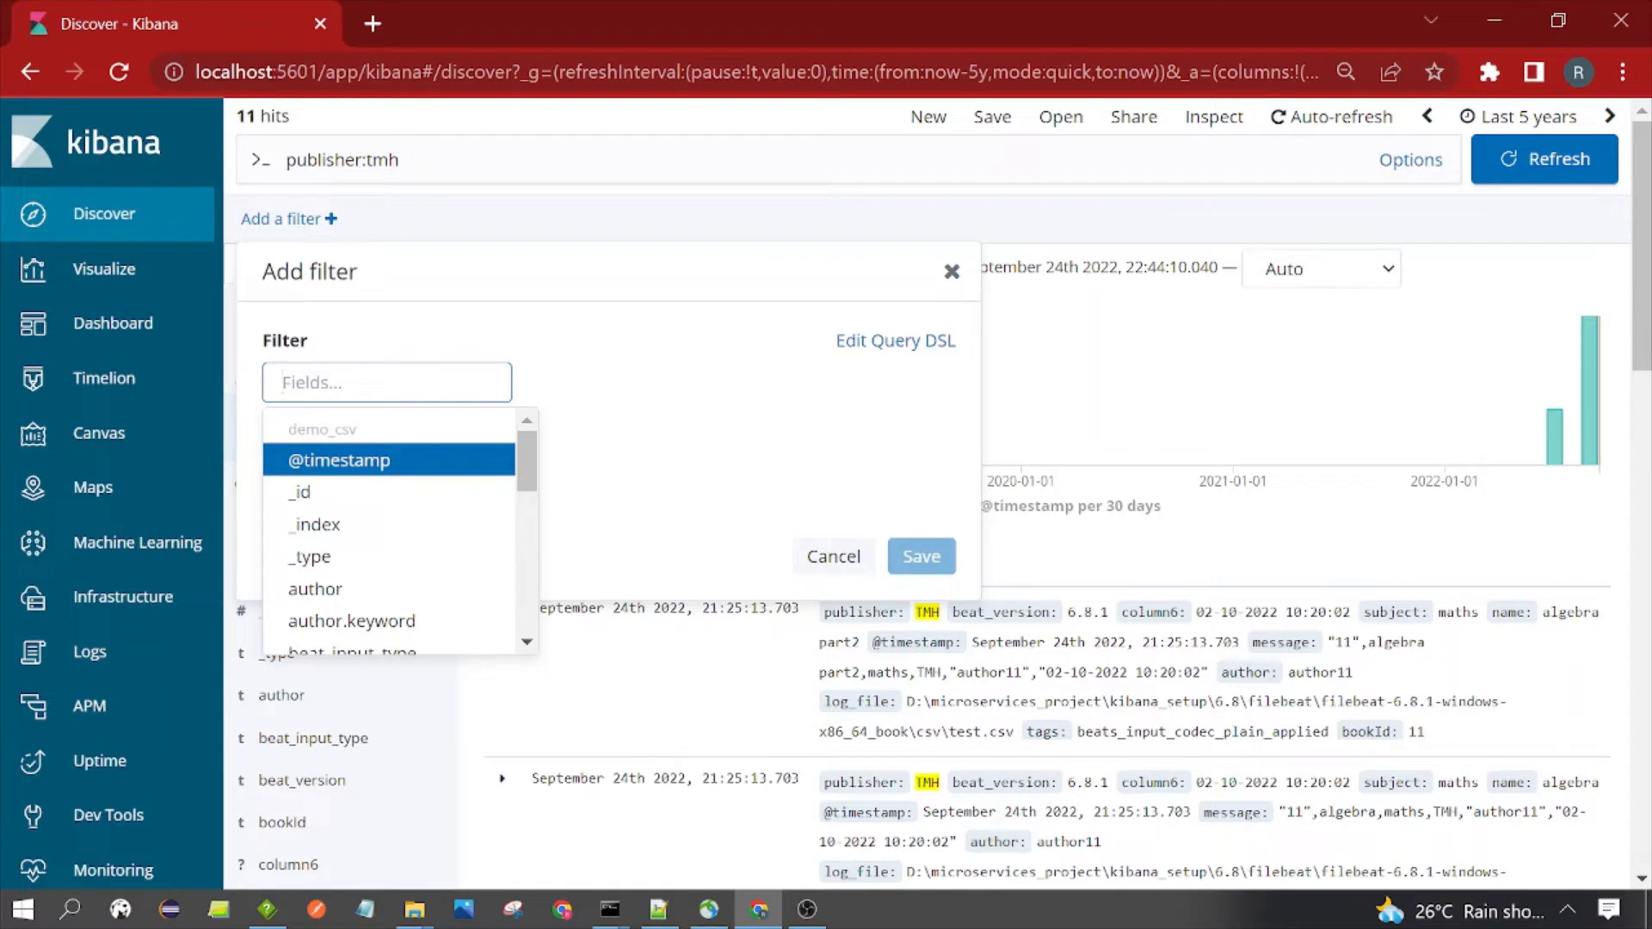
{"action": "type", "text": "auth"}
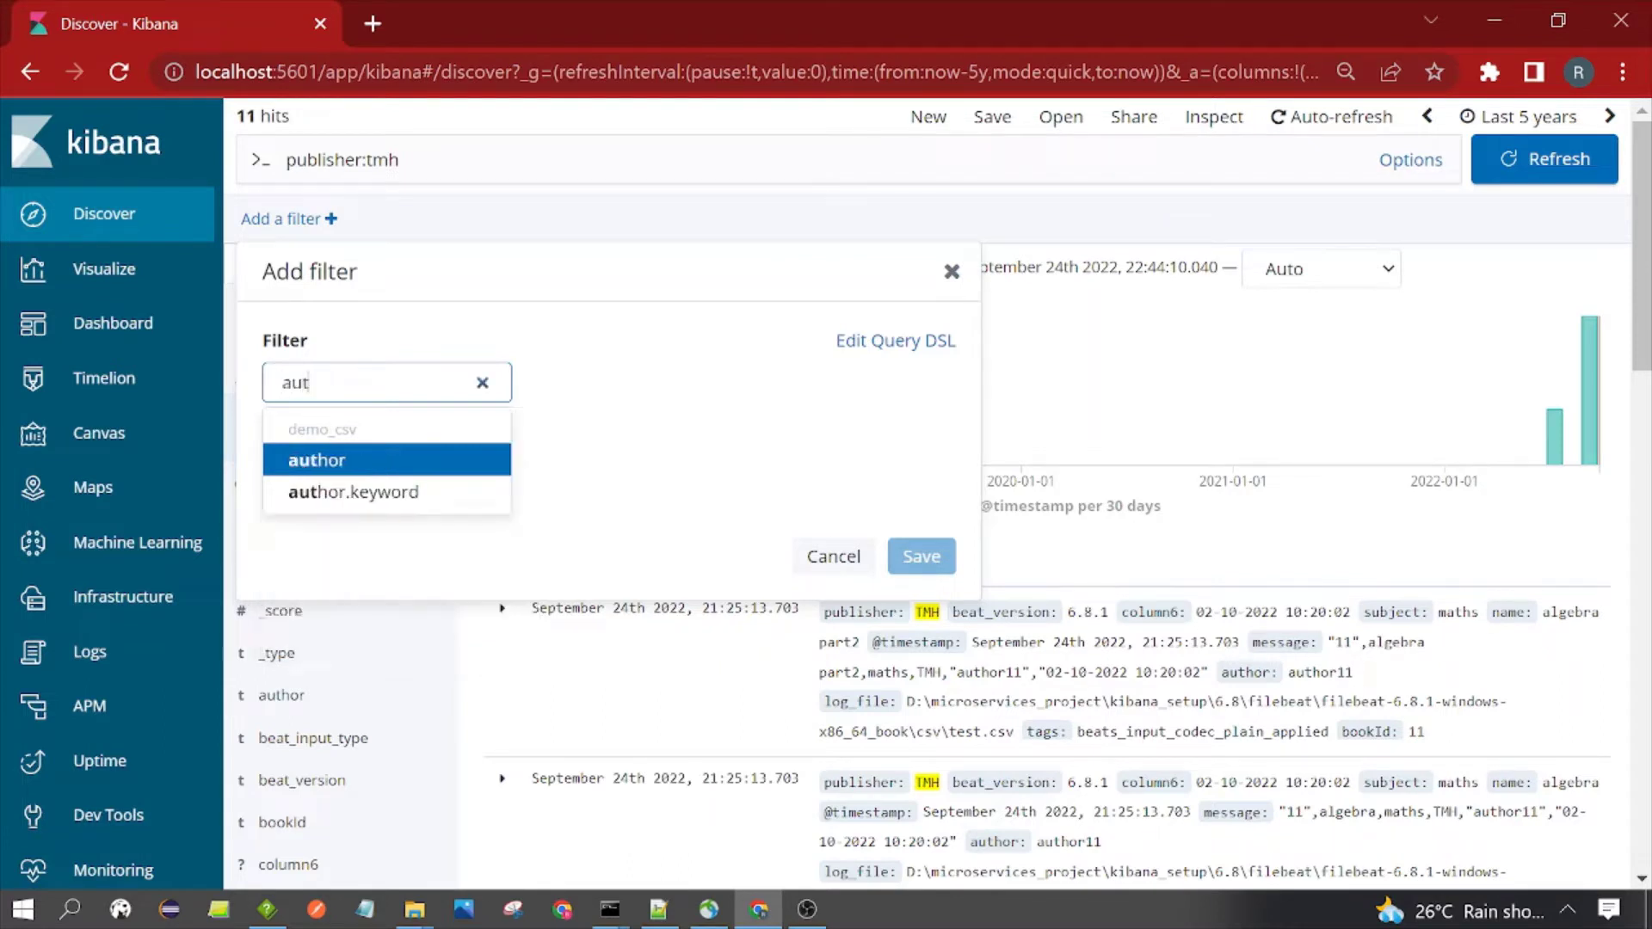
{"action": "left_click", "coordinate": [324, 460]}
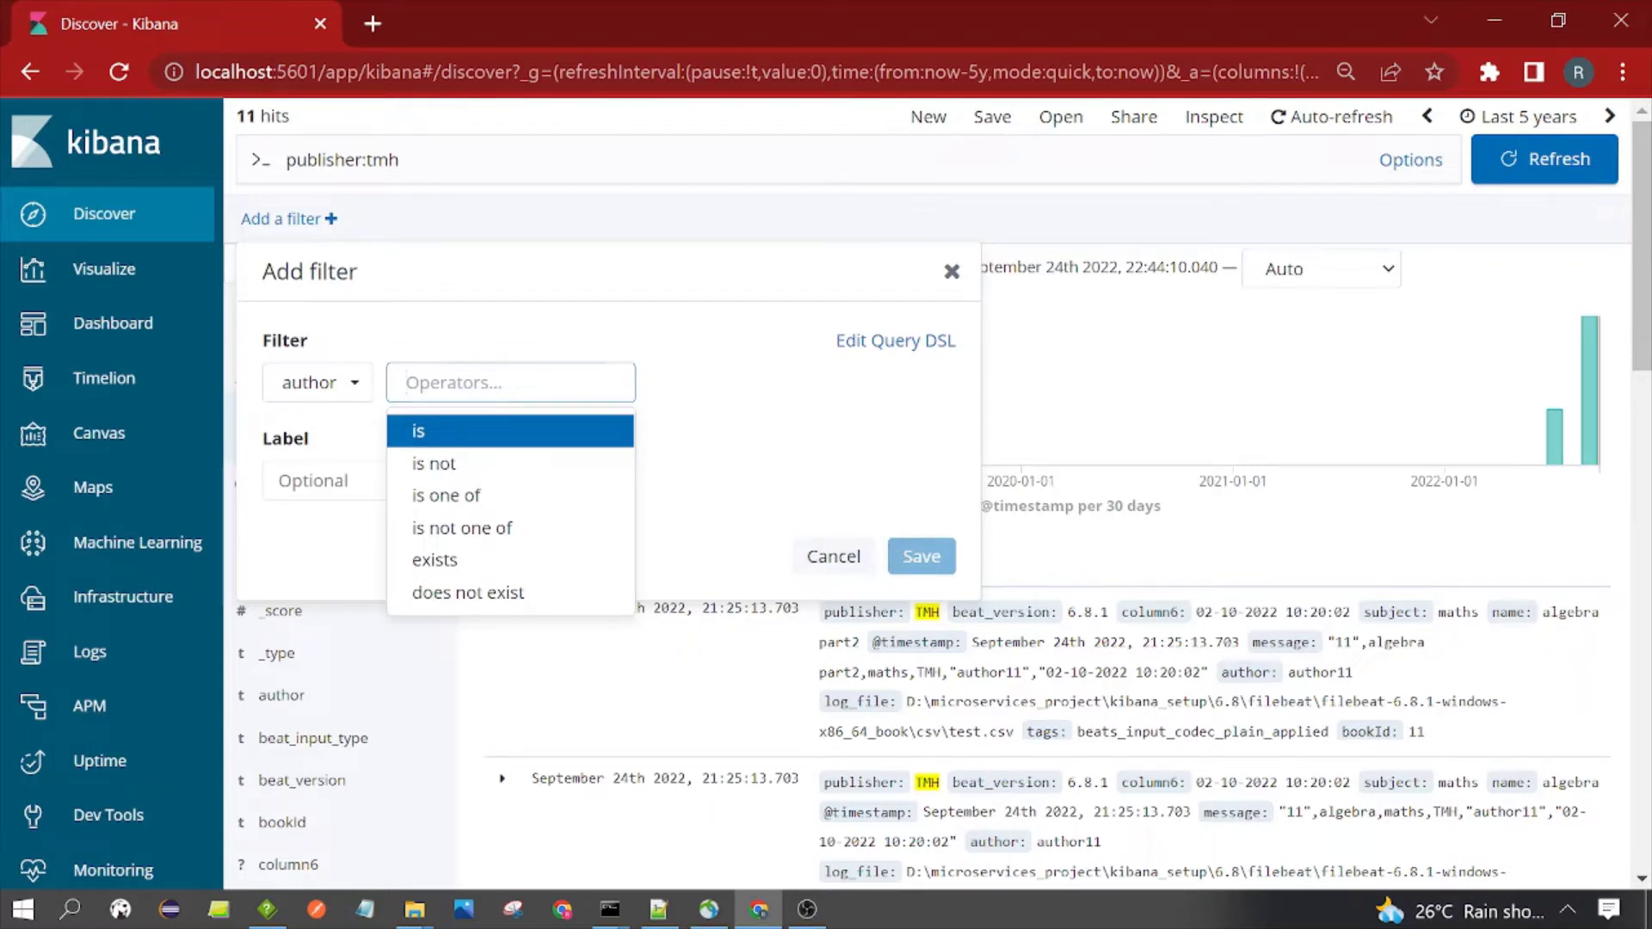
{"action": "left_click_drag", "start_coordinate": [1221, 672], "coordinate": [1353, 672]}
{"action": "left_click", "coordinate": [331, 384]}
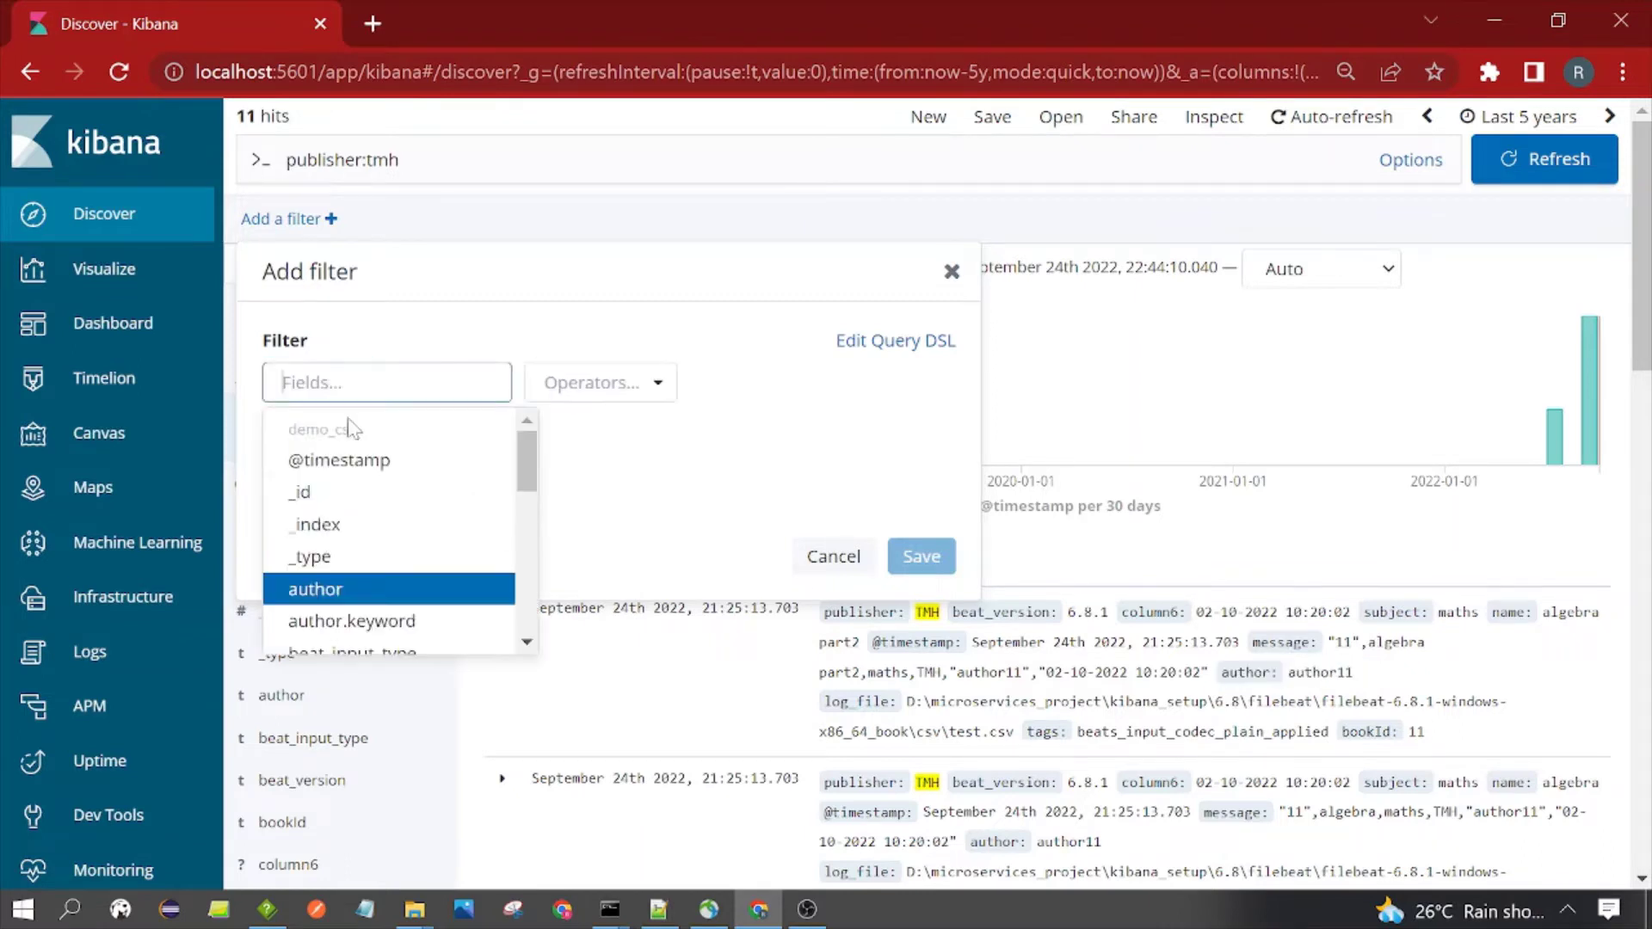
{"action": "left_click", "coordinate": [343, 591]}
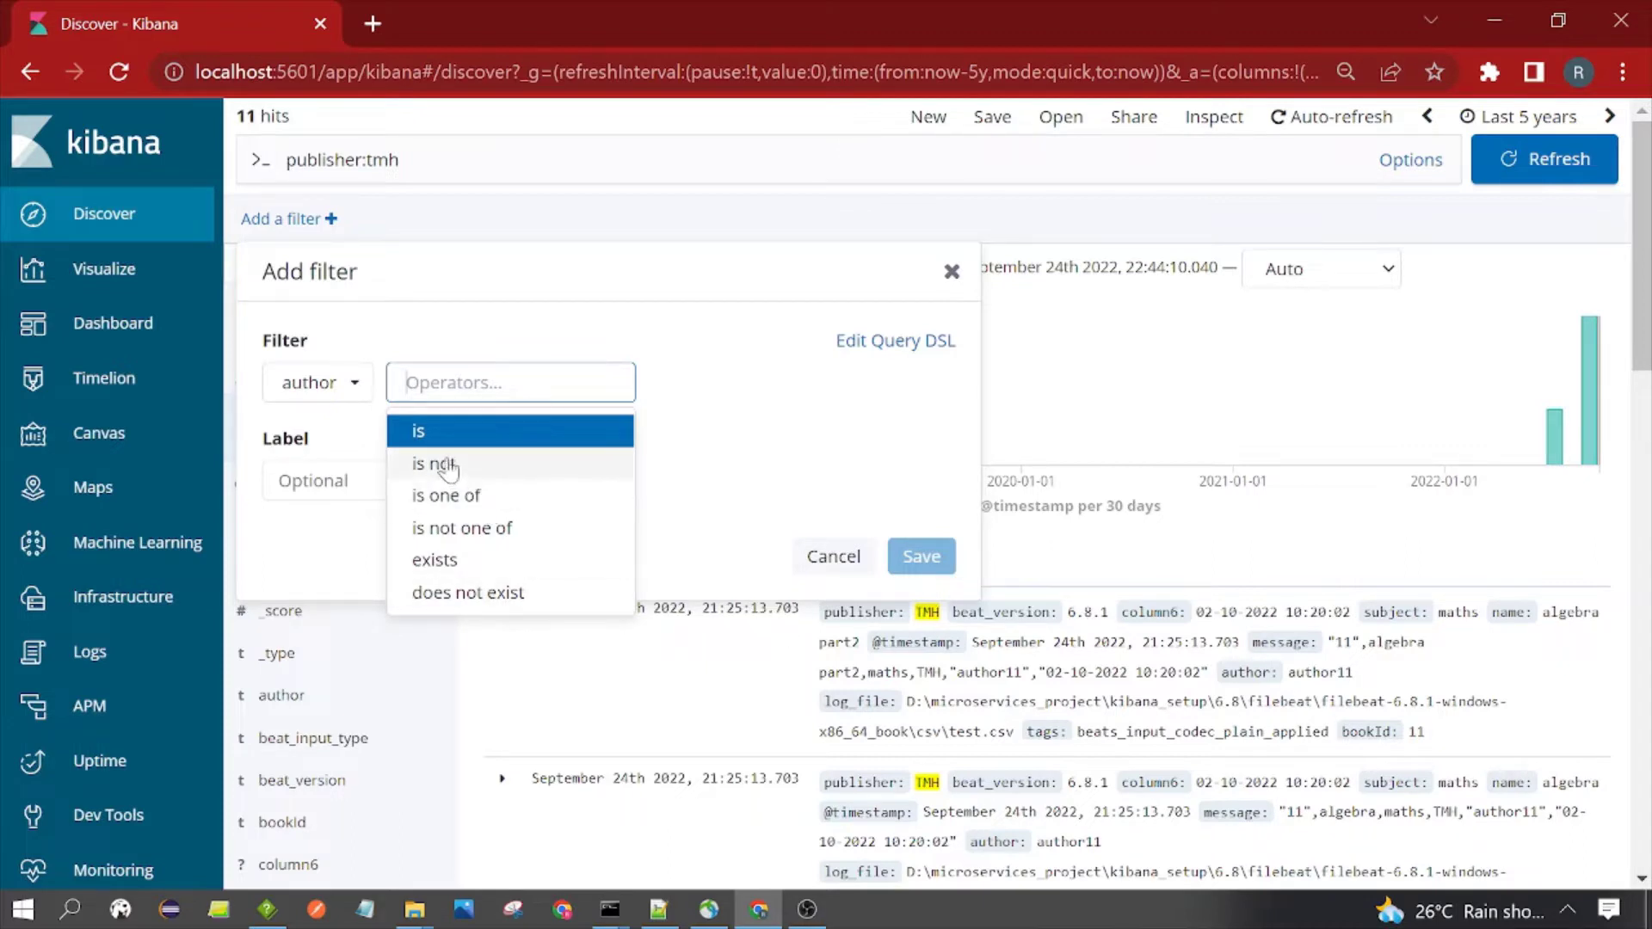
{"action": "left_click", "coordinate": [423, 435]}
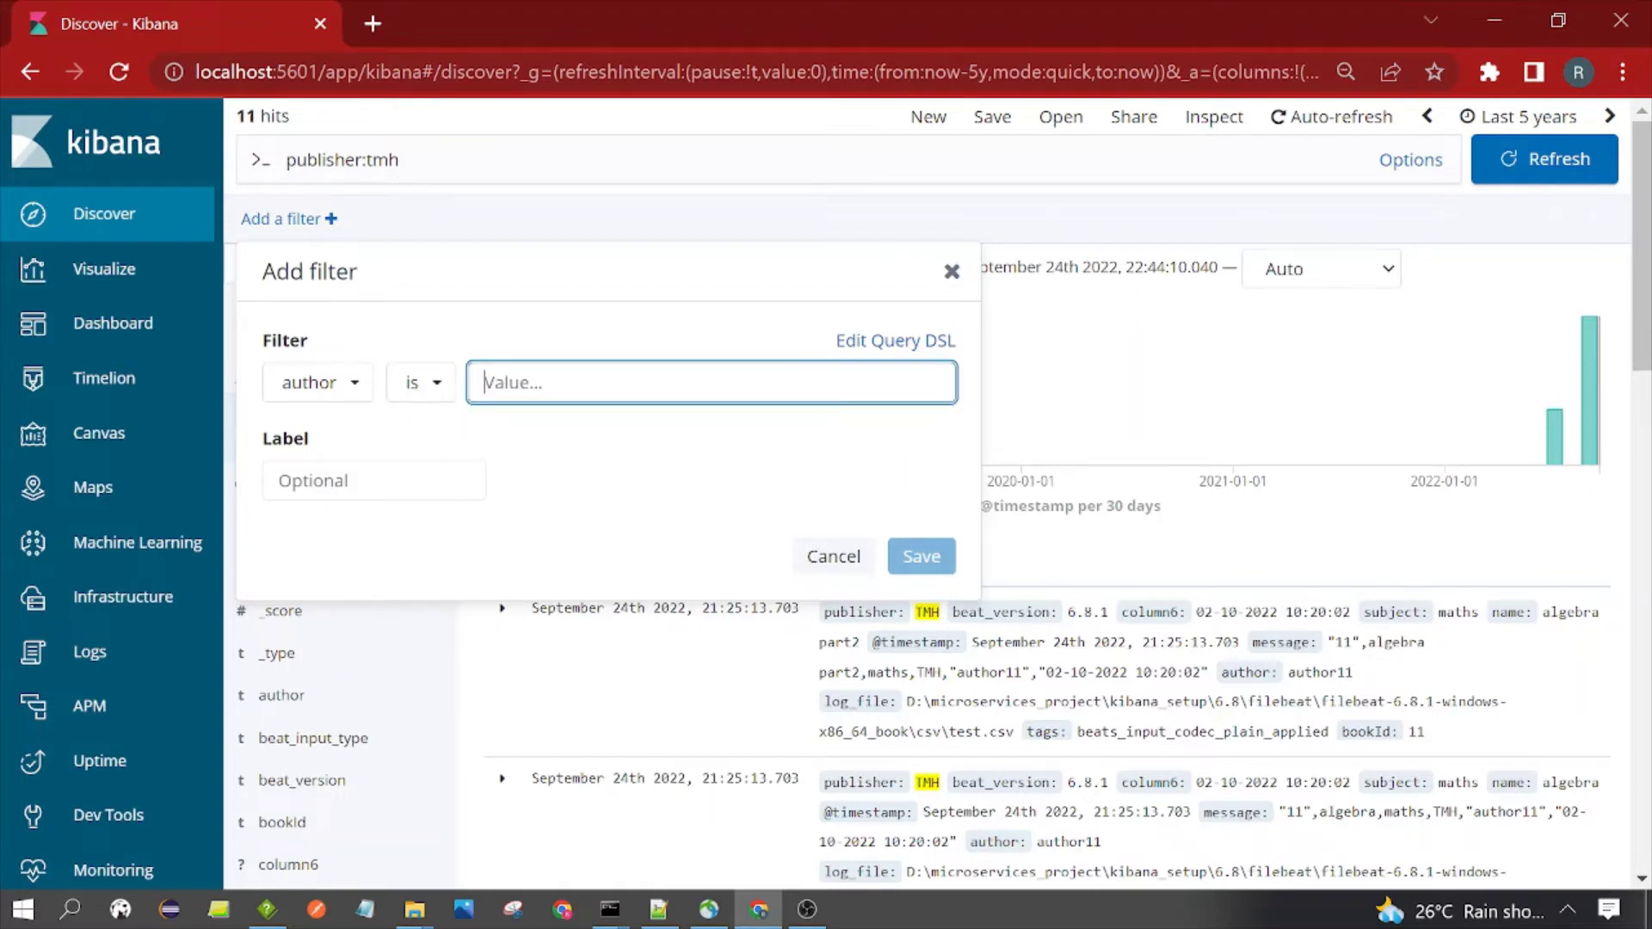
{"action": "type", "text": "a"}
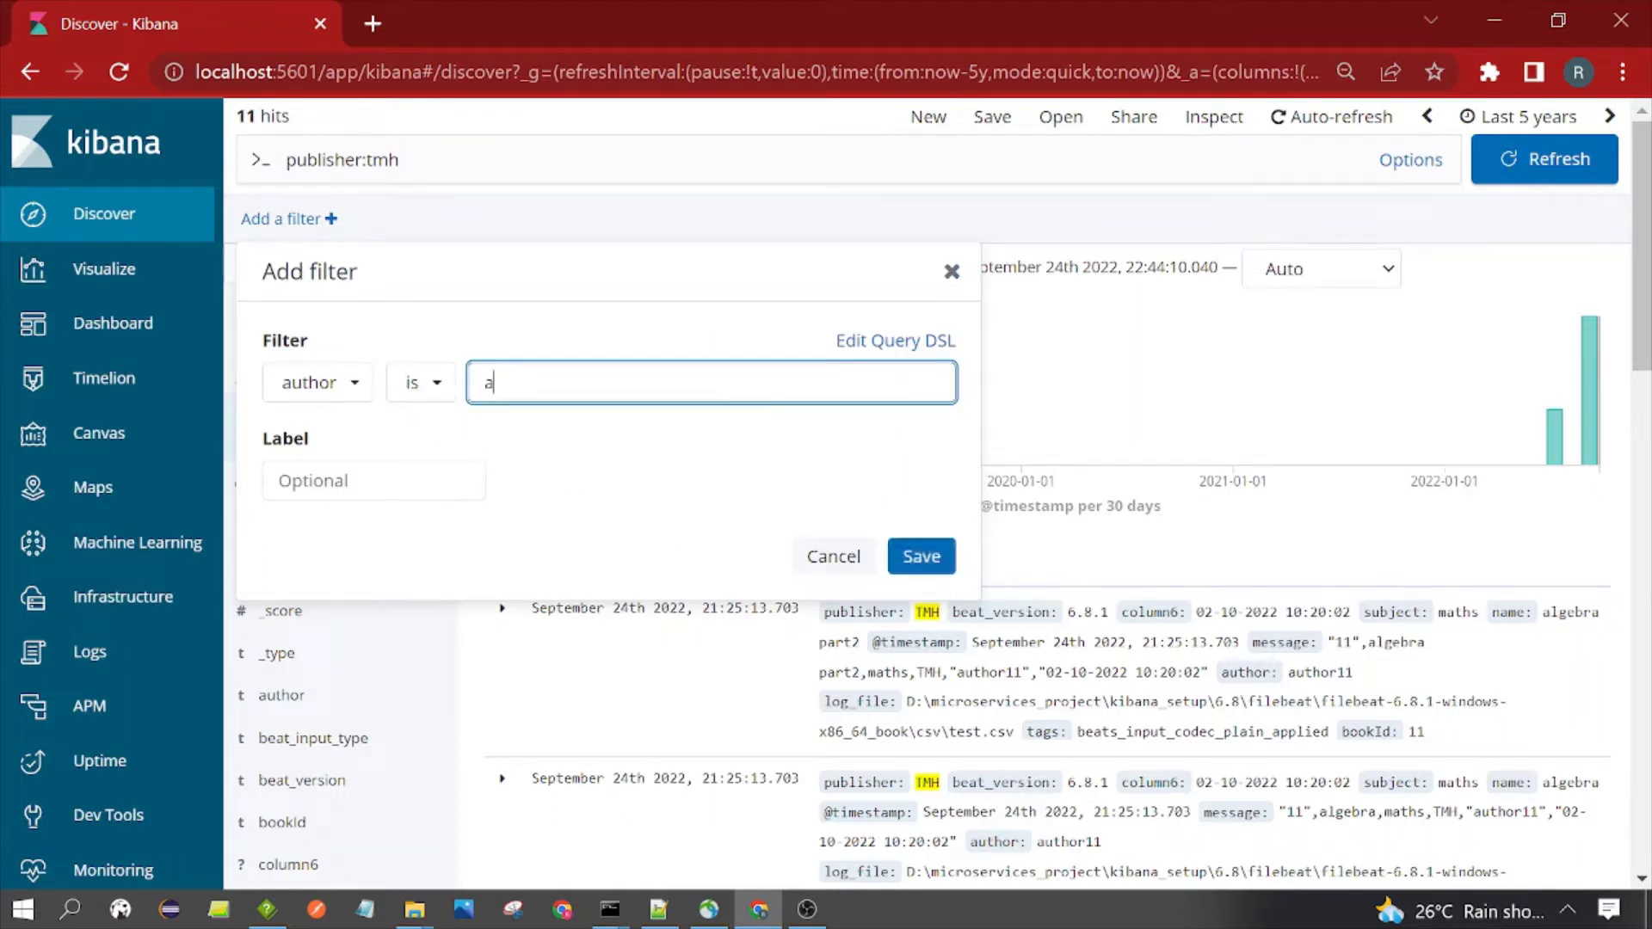
{"action": "type", "text": "uthor1"}
{"action": "left_click", "coordinate": [921, 556]}
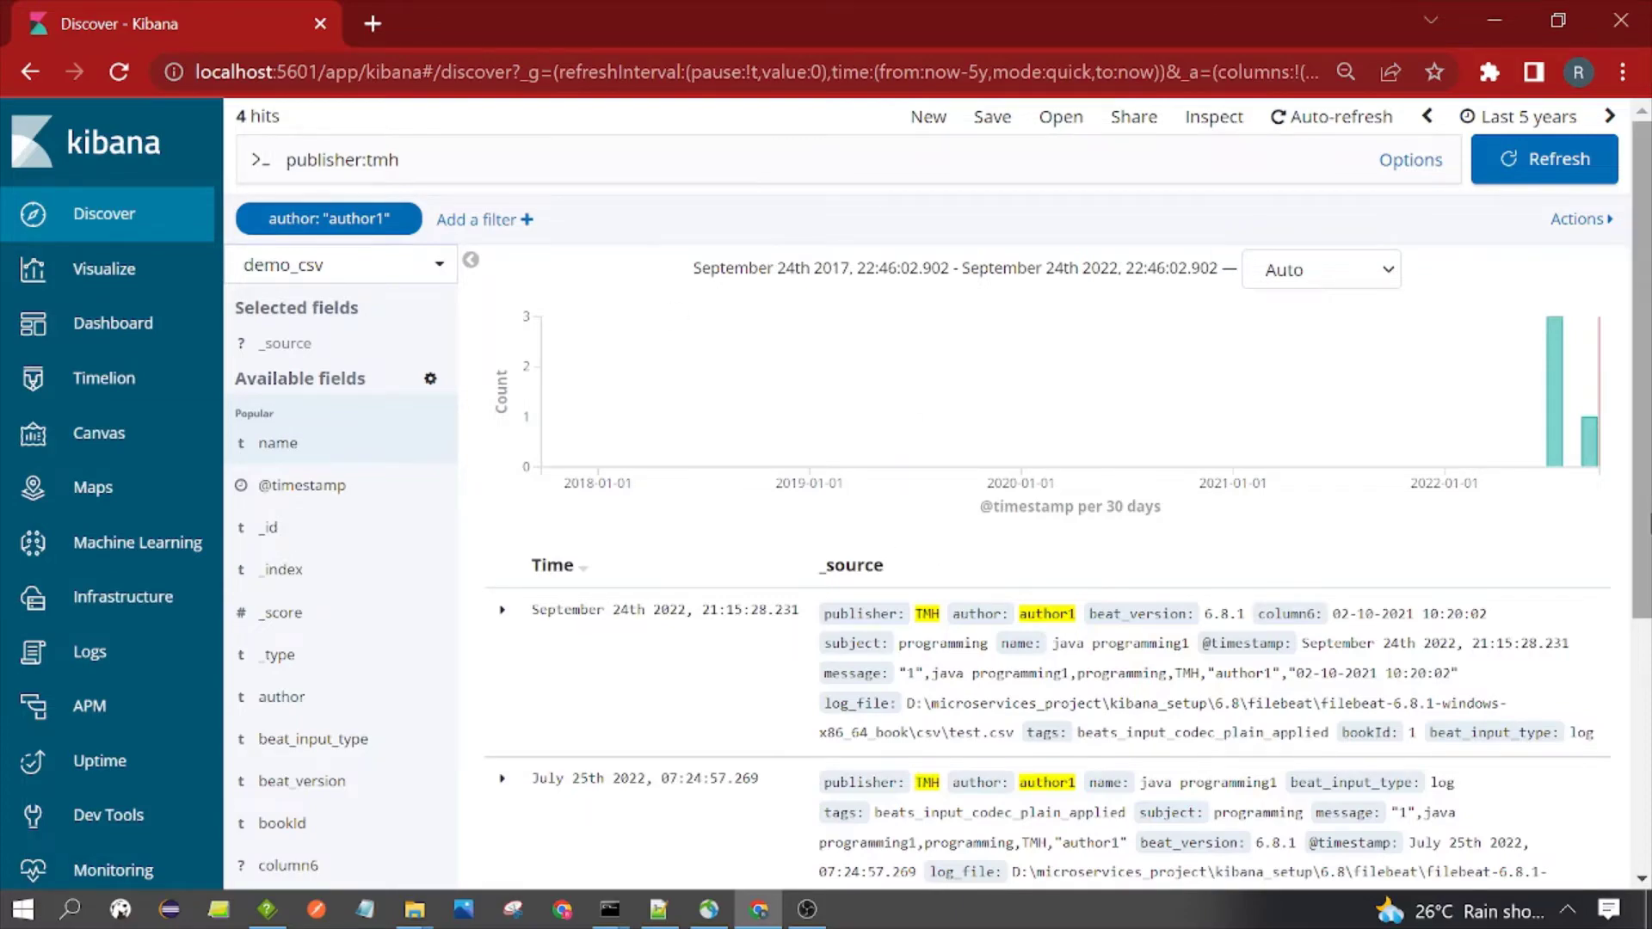
{"action": "scroll", "coordinate": [938, 491], "scroll_direction": "down", "scroll_amount": 6}
{"action": "scroll", "coordinate": [938, 491], "scroll_direction": "up", "scroll_amount": 6}
{"action": "scroll", "coordinate": [284, 210], "scroll_direction": "up", "scroll_amount": 1}
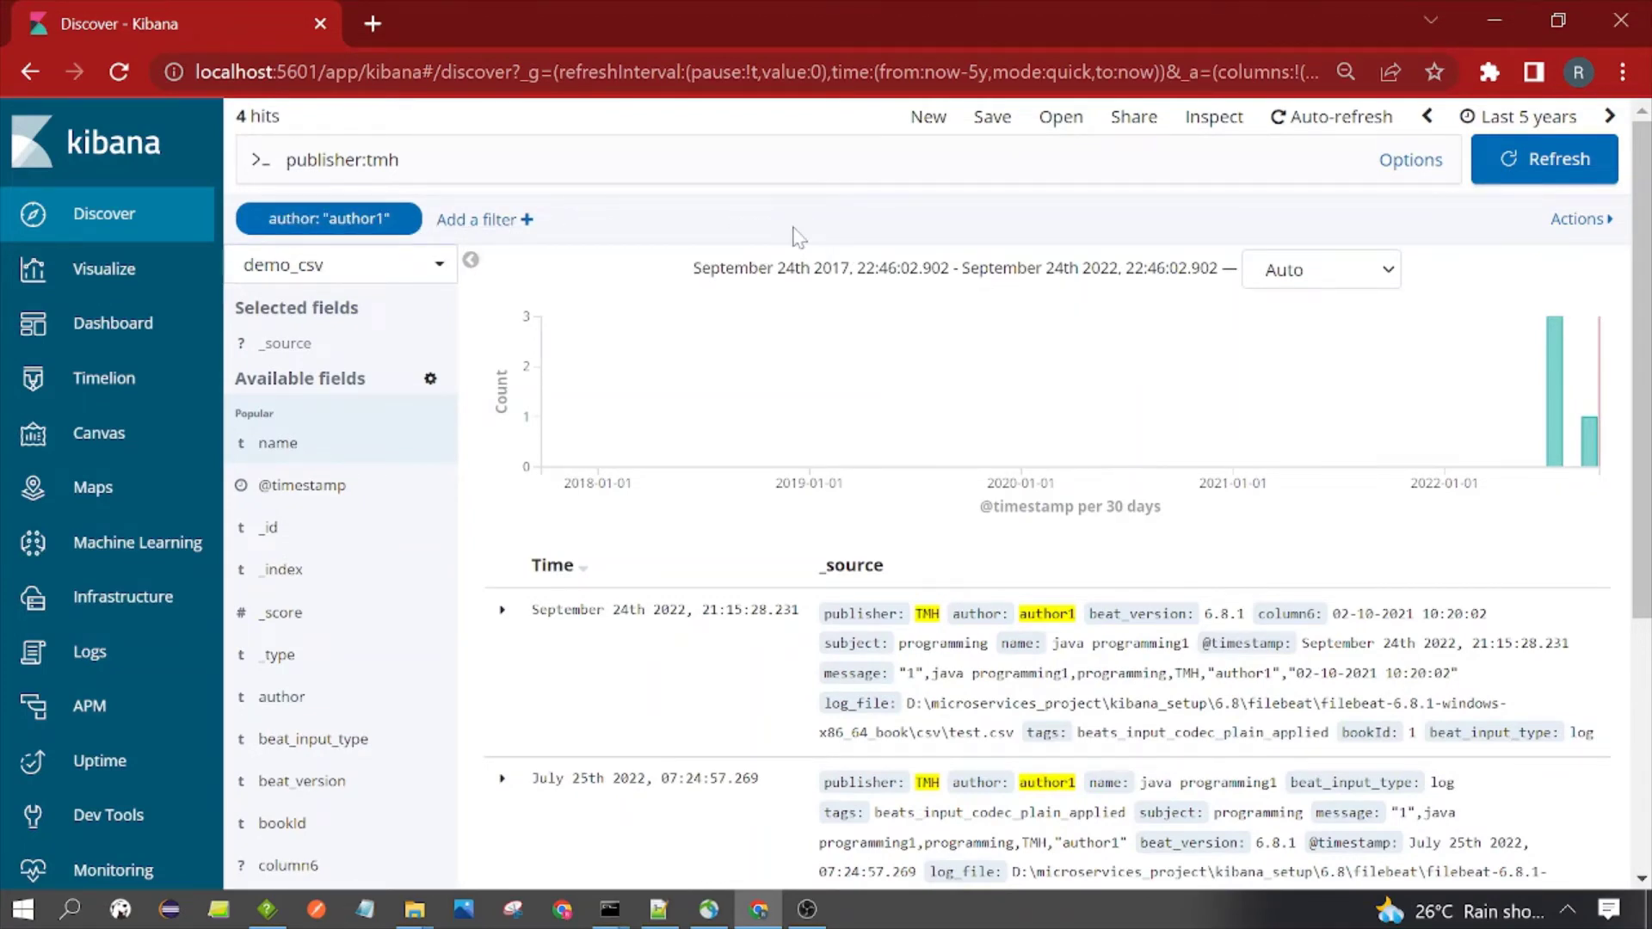
{"action": "scroll", "coordinate": [799, 237], "scroll_direction": "down", "scroll_amount": 5}
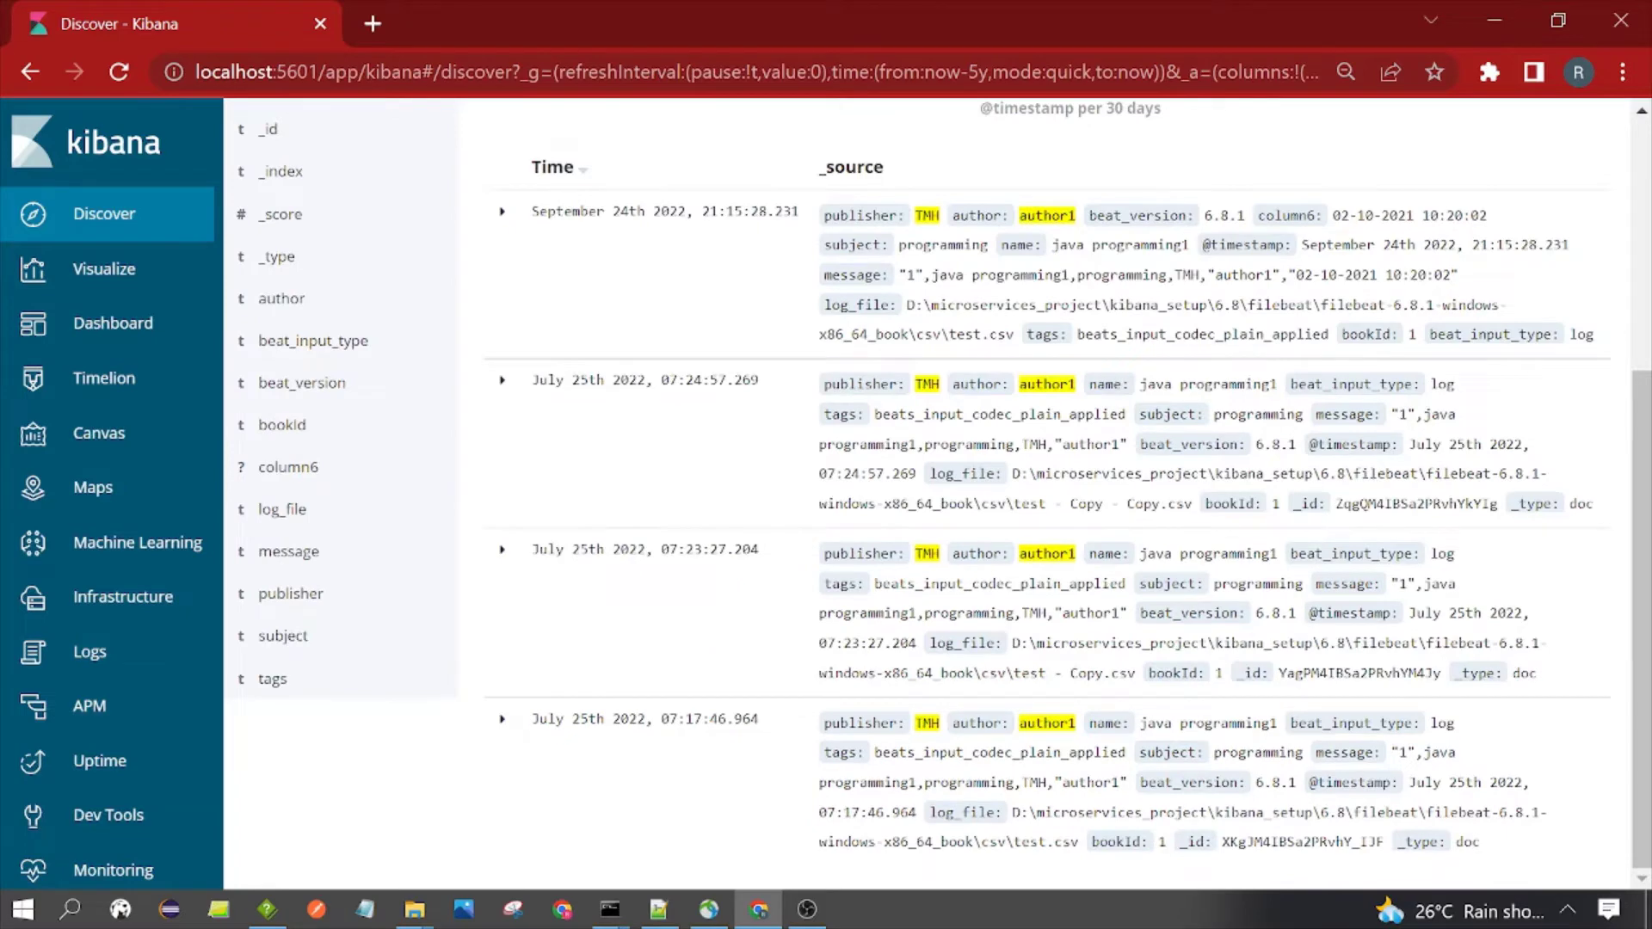
{"action": "scroll", "coordinate": [1610, 684], "scroll_direction": "up", "scroll_amount": 5}
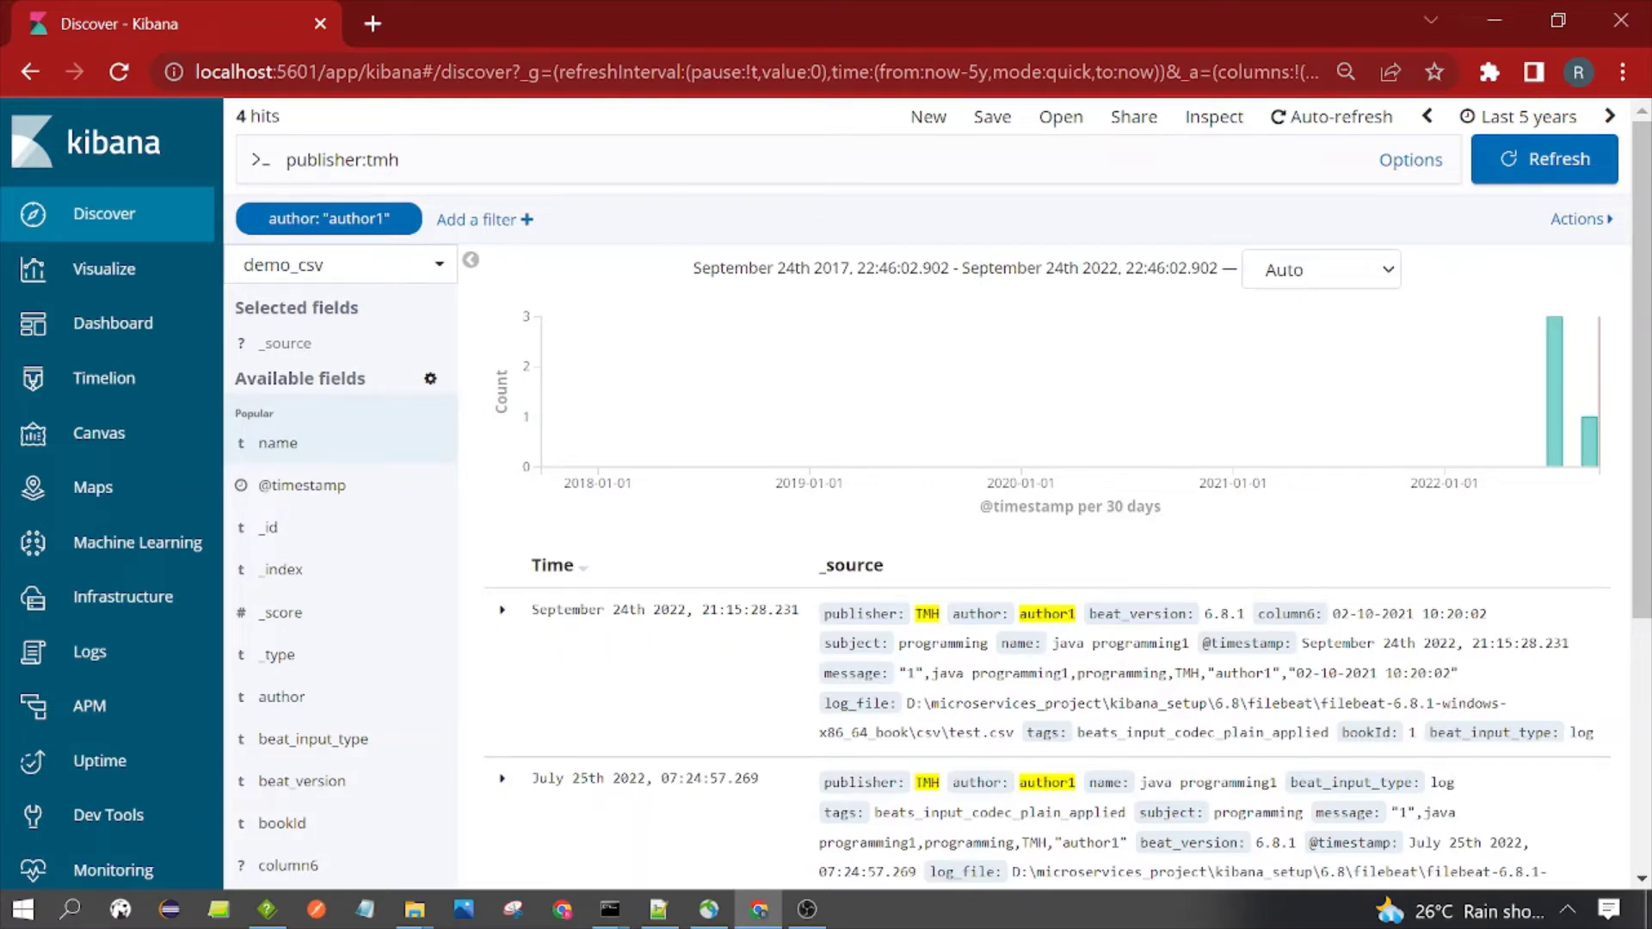
{"action": "scroll", "coordinate": [1596, 651], "scroll_direction": "down", "scroll_amount": 5}
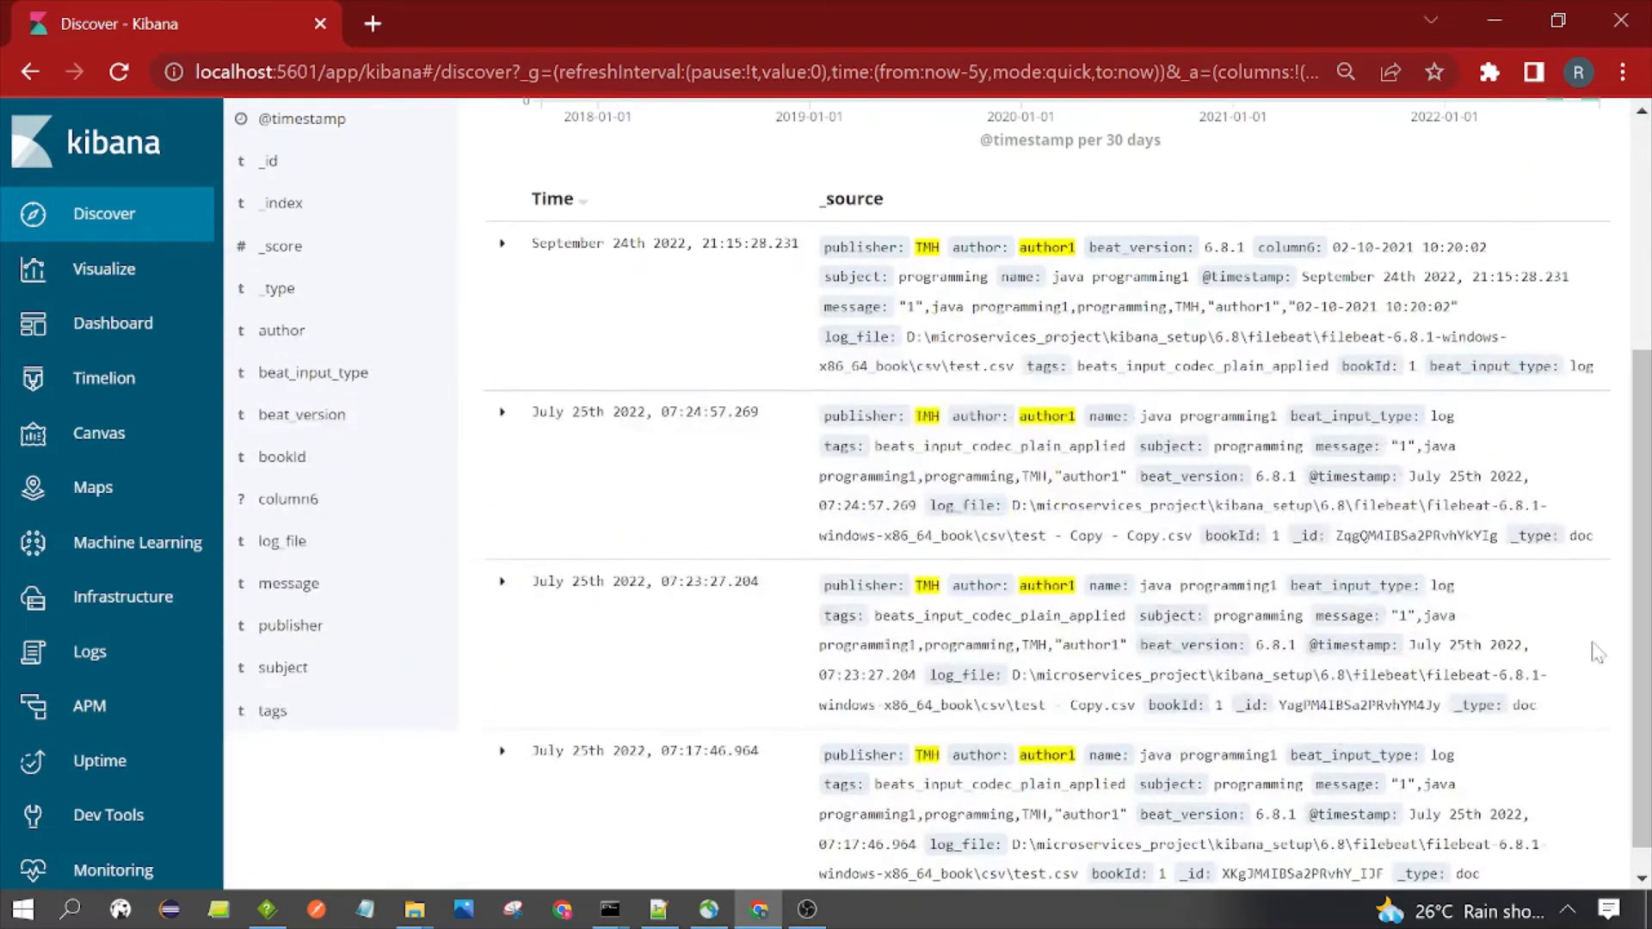
{"action": "scroll", "coordinate": [1041, 404], "scroll_direction": "up", "scroll_amount": 2}
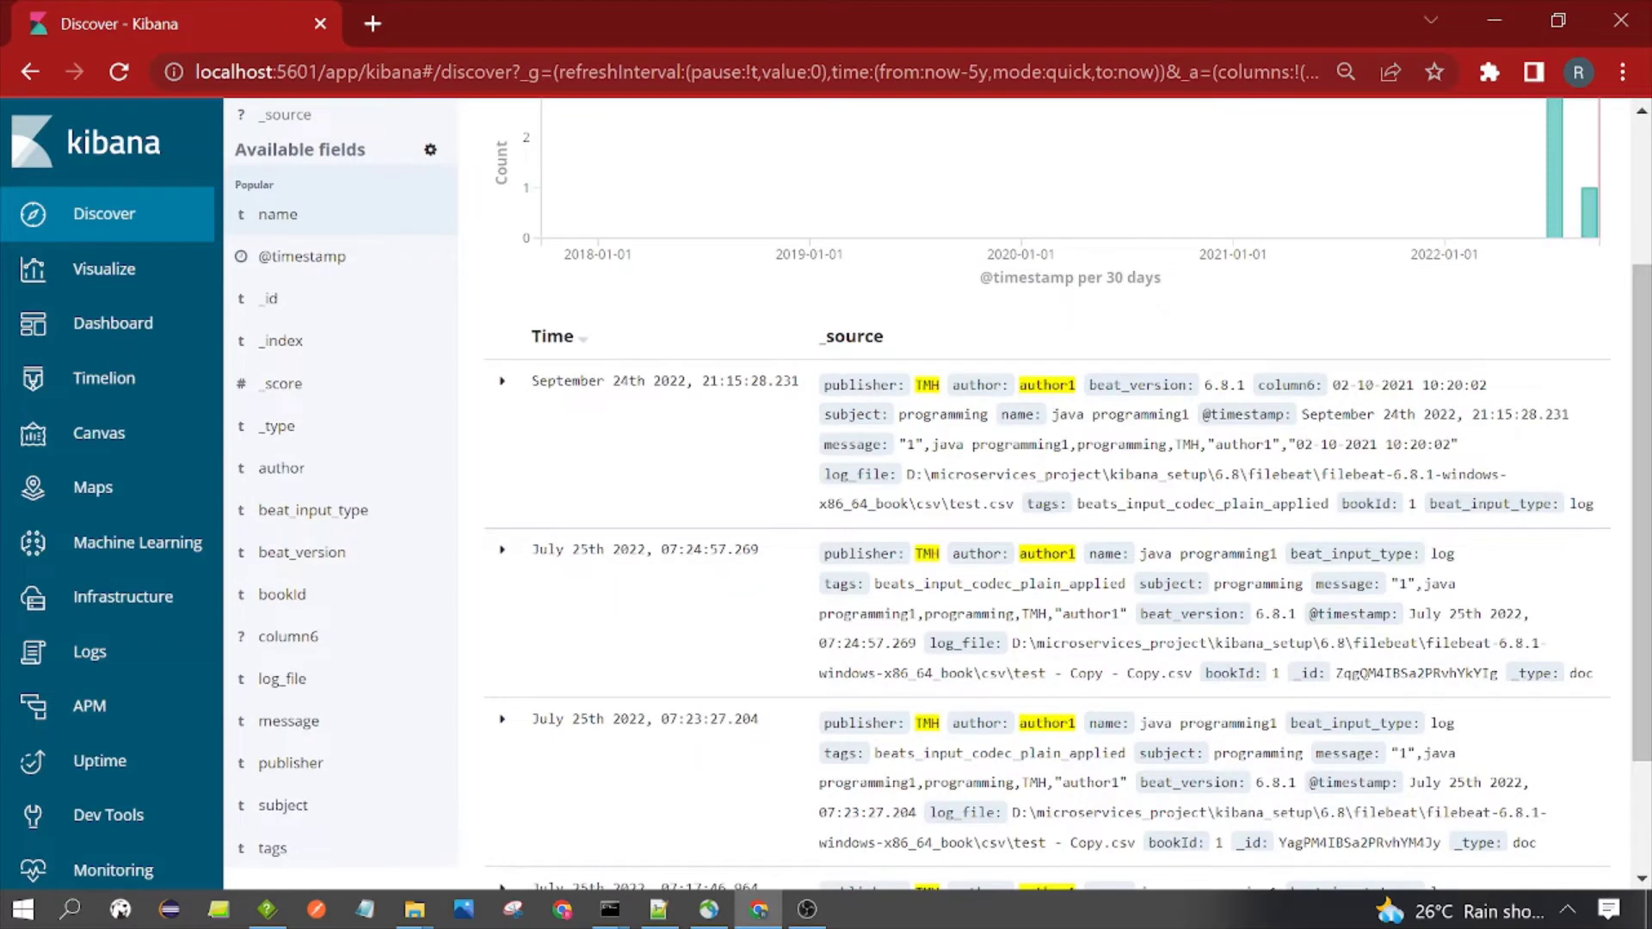
{"action": "left_click_drag", "start_coordinate": [1018, 394], "coordinate": [1085, 387]}
{"action": "scroll", "coordinate": [989, 335], "scroll_direction": "up", "scroll_amount": 3}
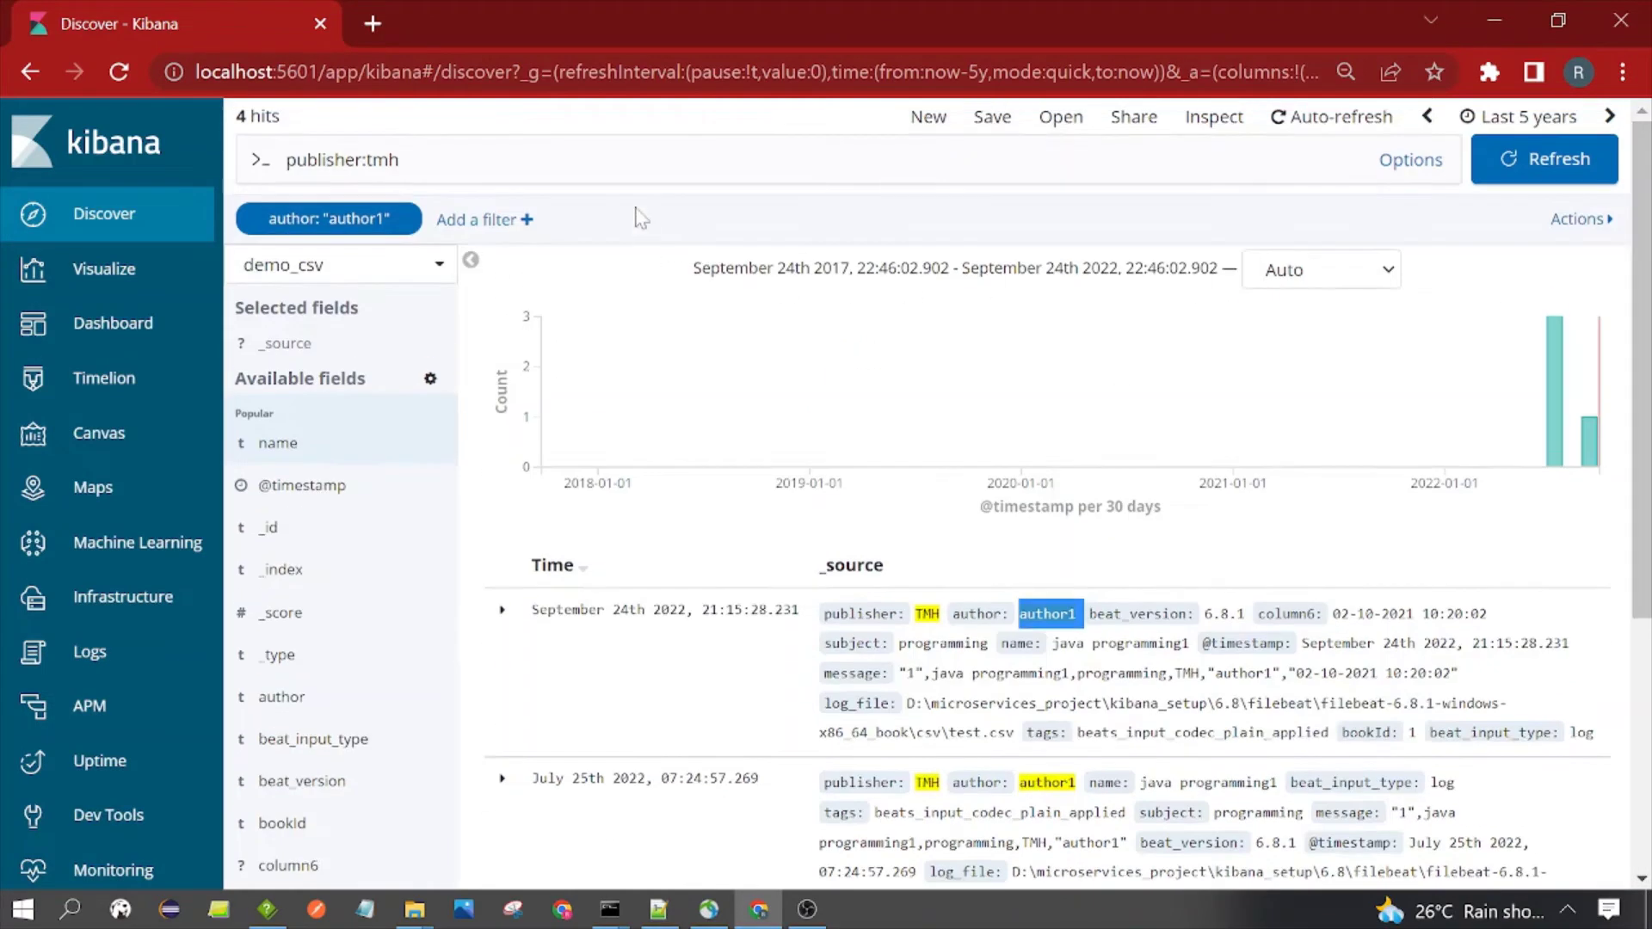
{"action": "left_click", "coordinate": [665, 136]}
{"action": "mouse_move", "coordinate": [380, 232]}
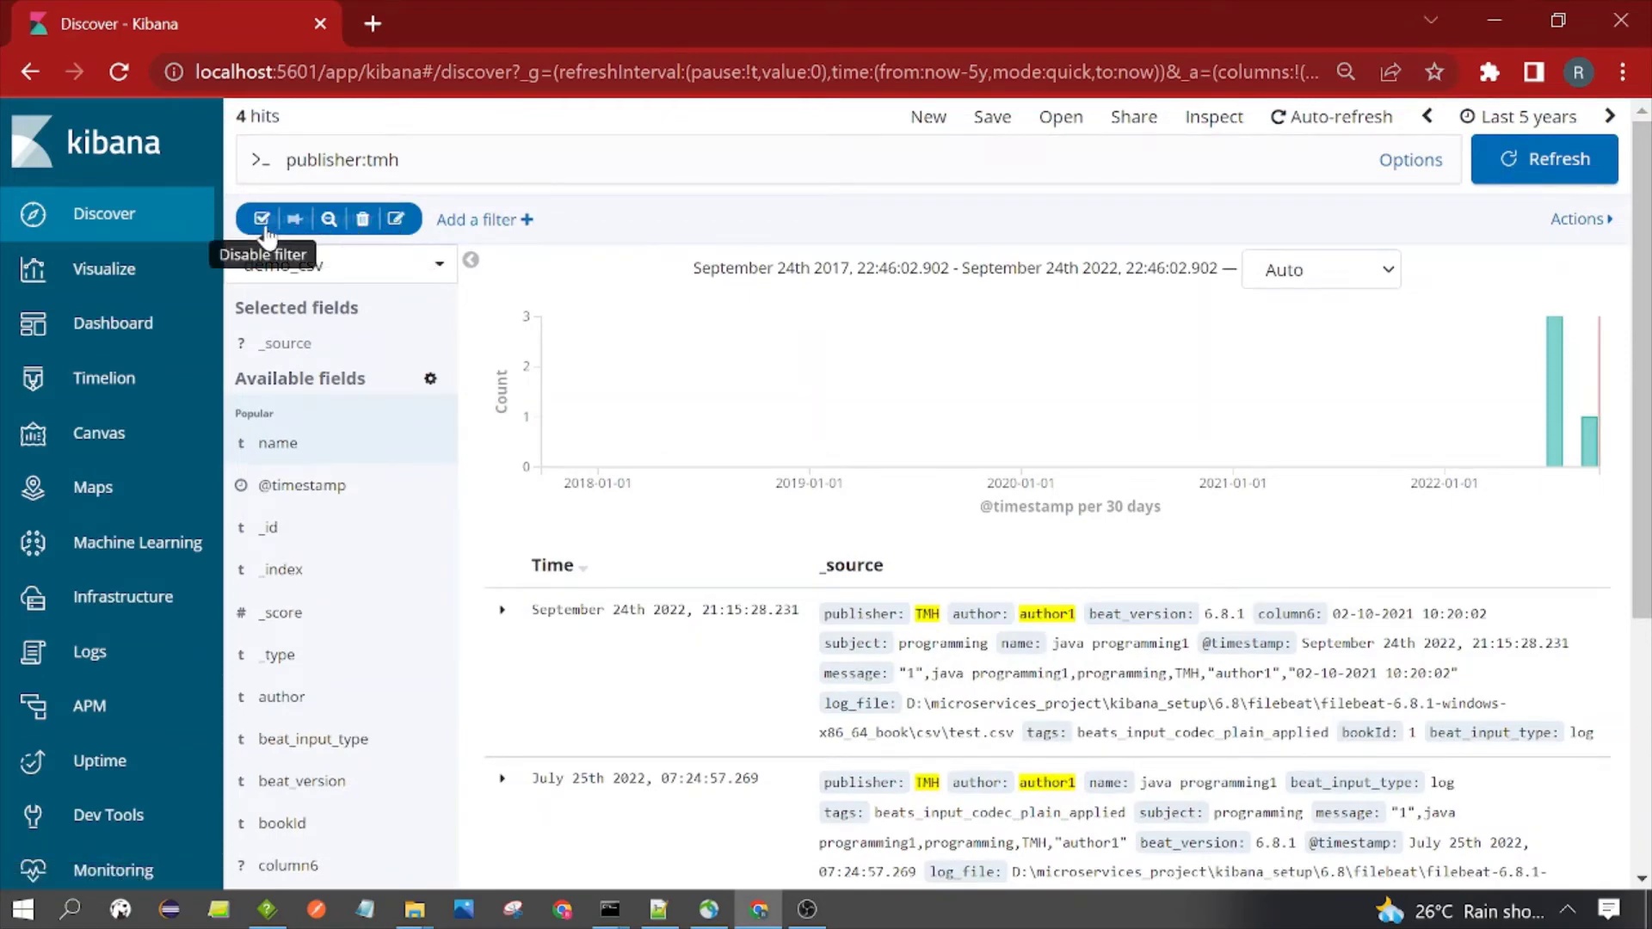
{"action": "left_click", "coordinate": [396, 218]}
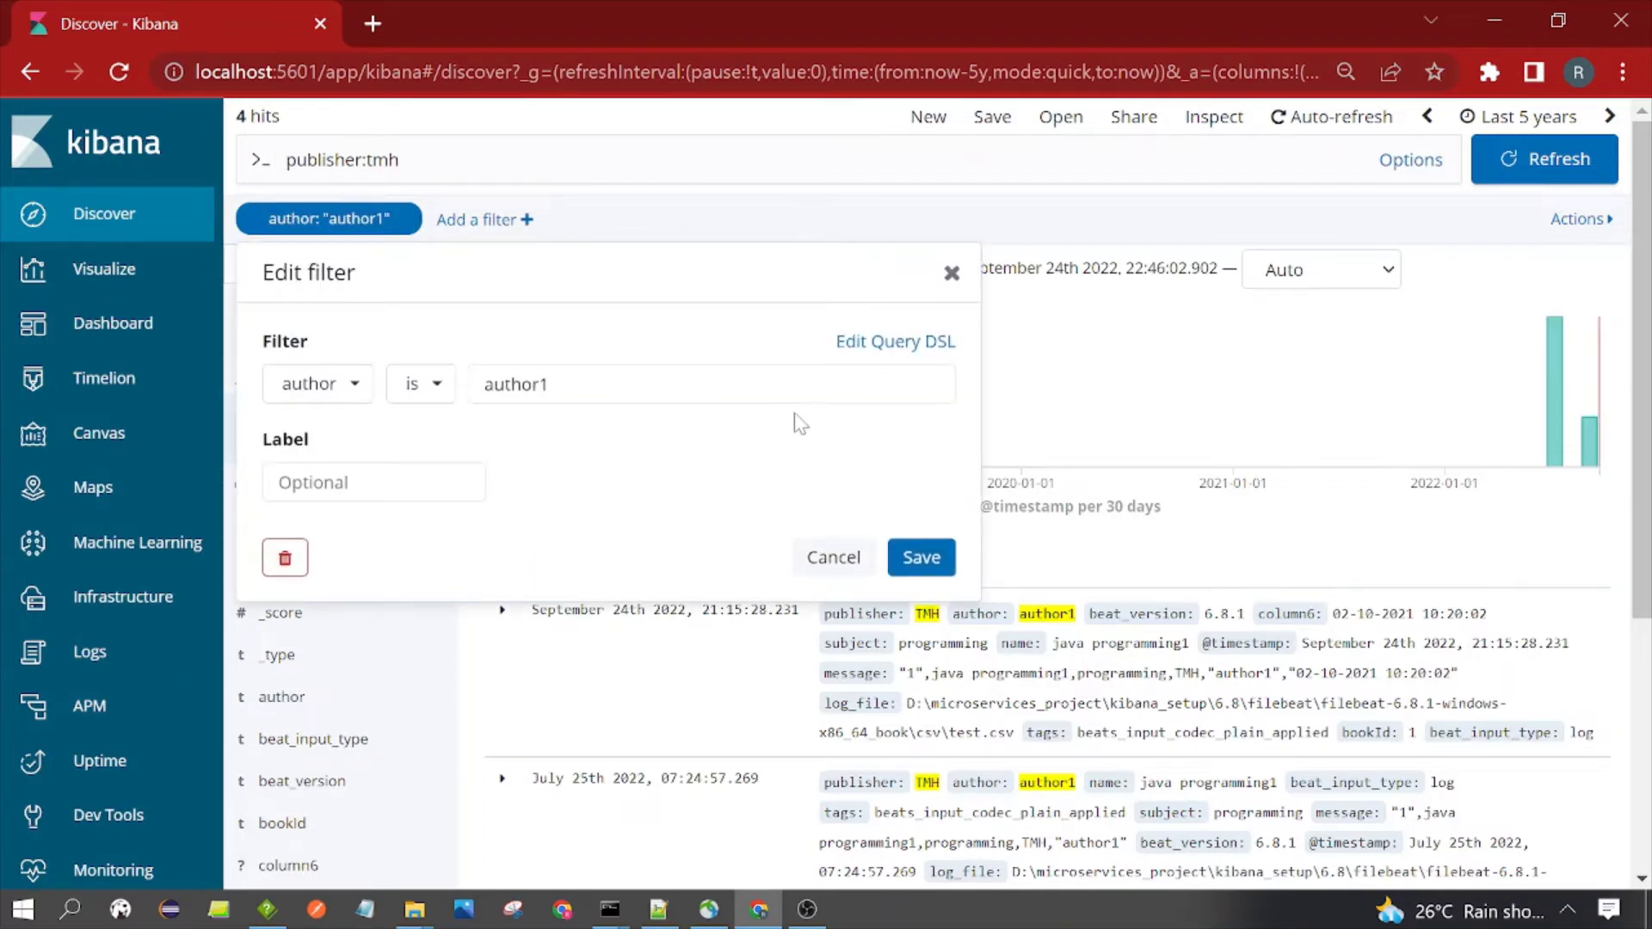
{"action": "left_click_drag", "start_coordinate": [826, 351], "coordinate": [959, 348]}
{"action": "left_click", "coordinate": [925, 353]}
{"action": "left_click", "coordinate": [907, 349]}
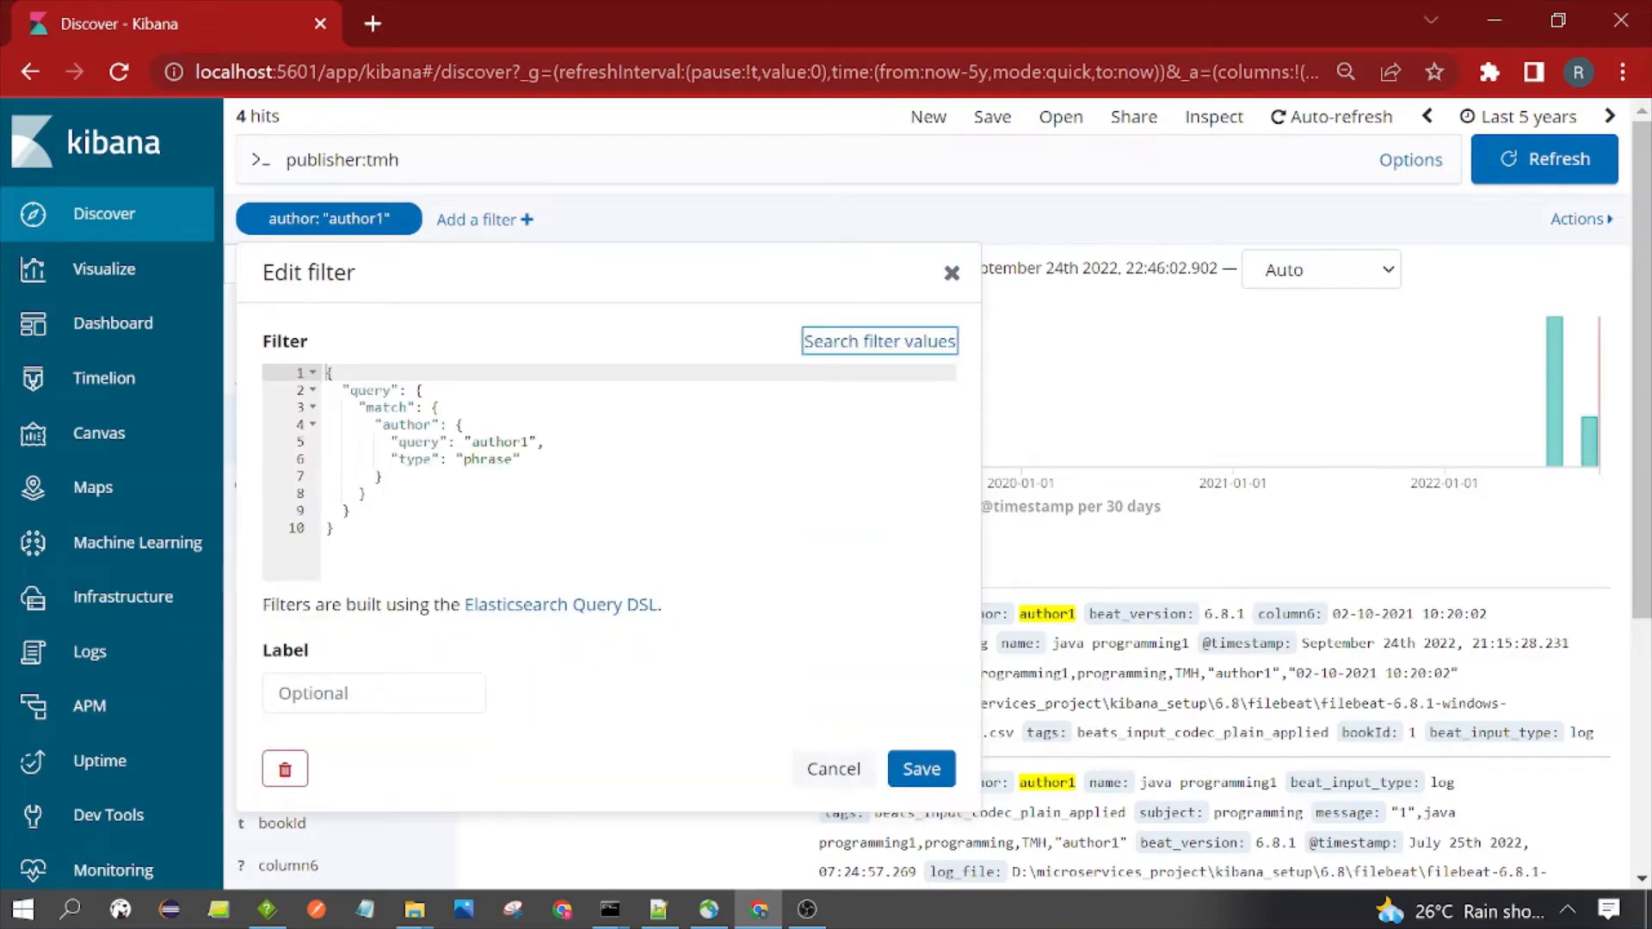
{"action": "left_click_drag", "start_coordinate": [340, 528], "coordinate": [325, 371]}
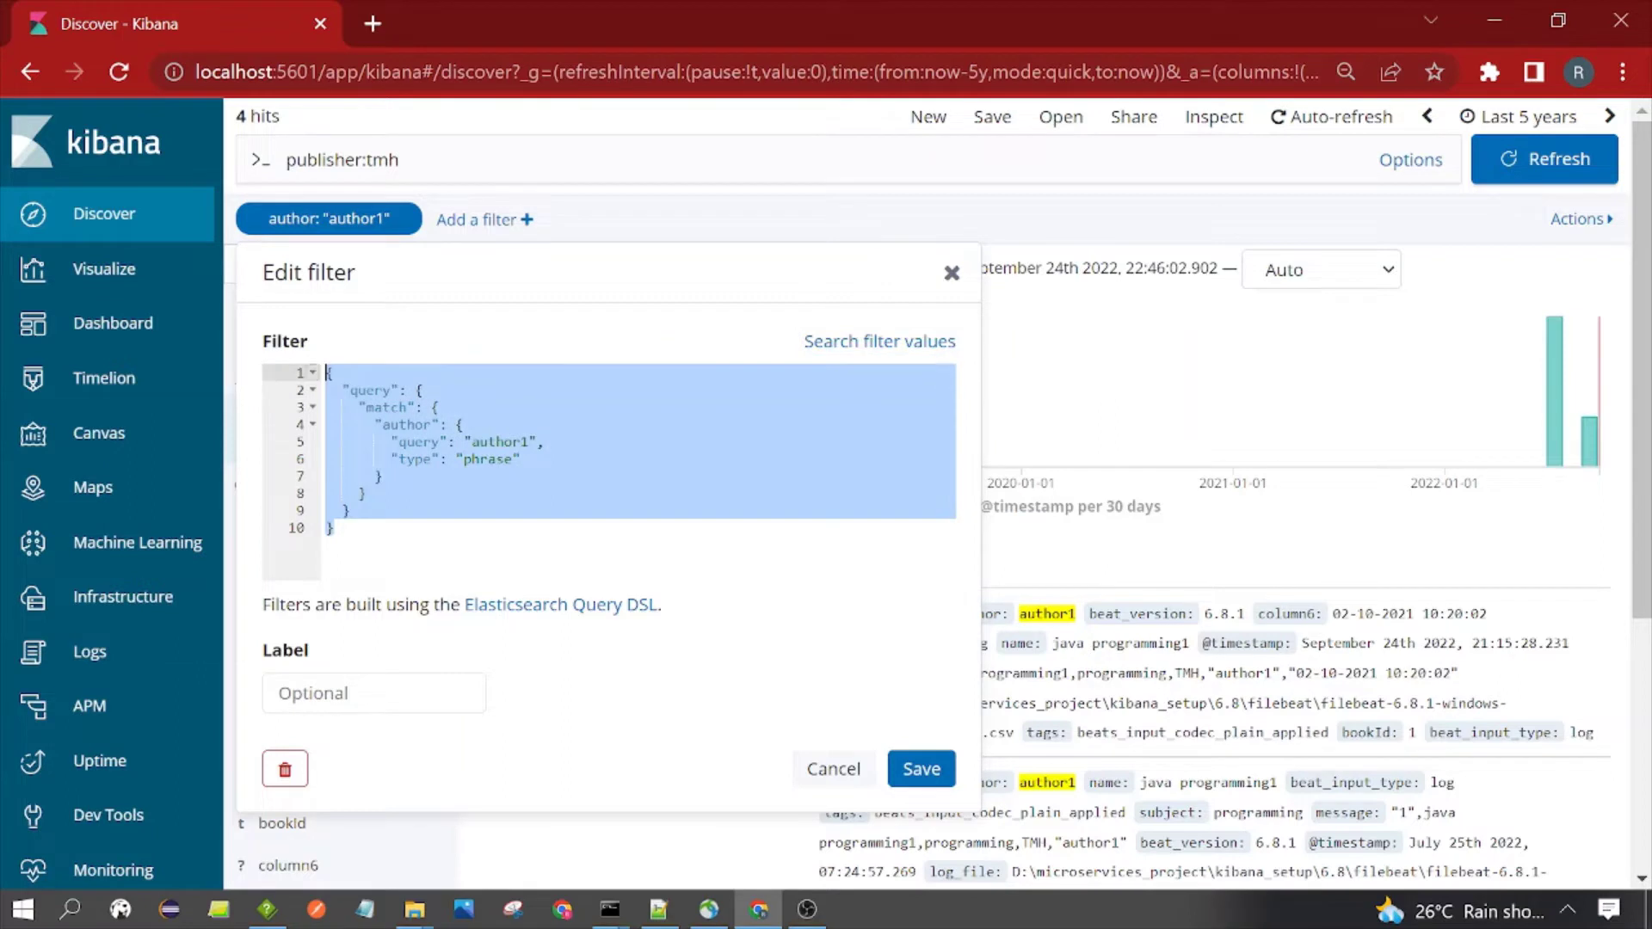
{"action": "left_click", "coordinate": [430, 492]}
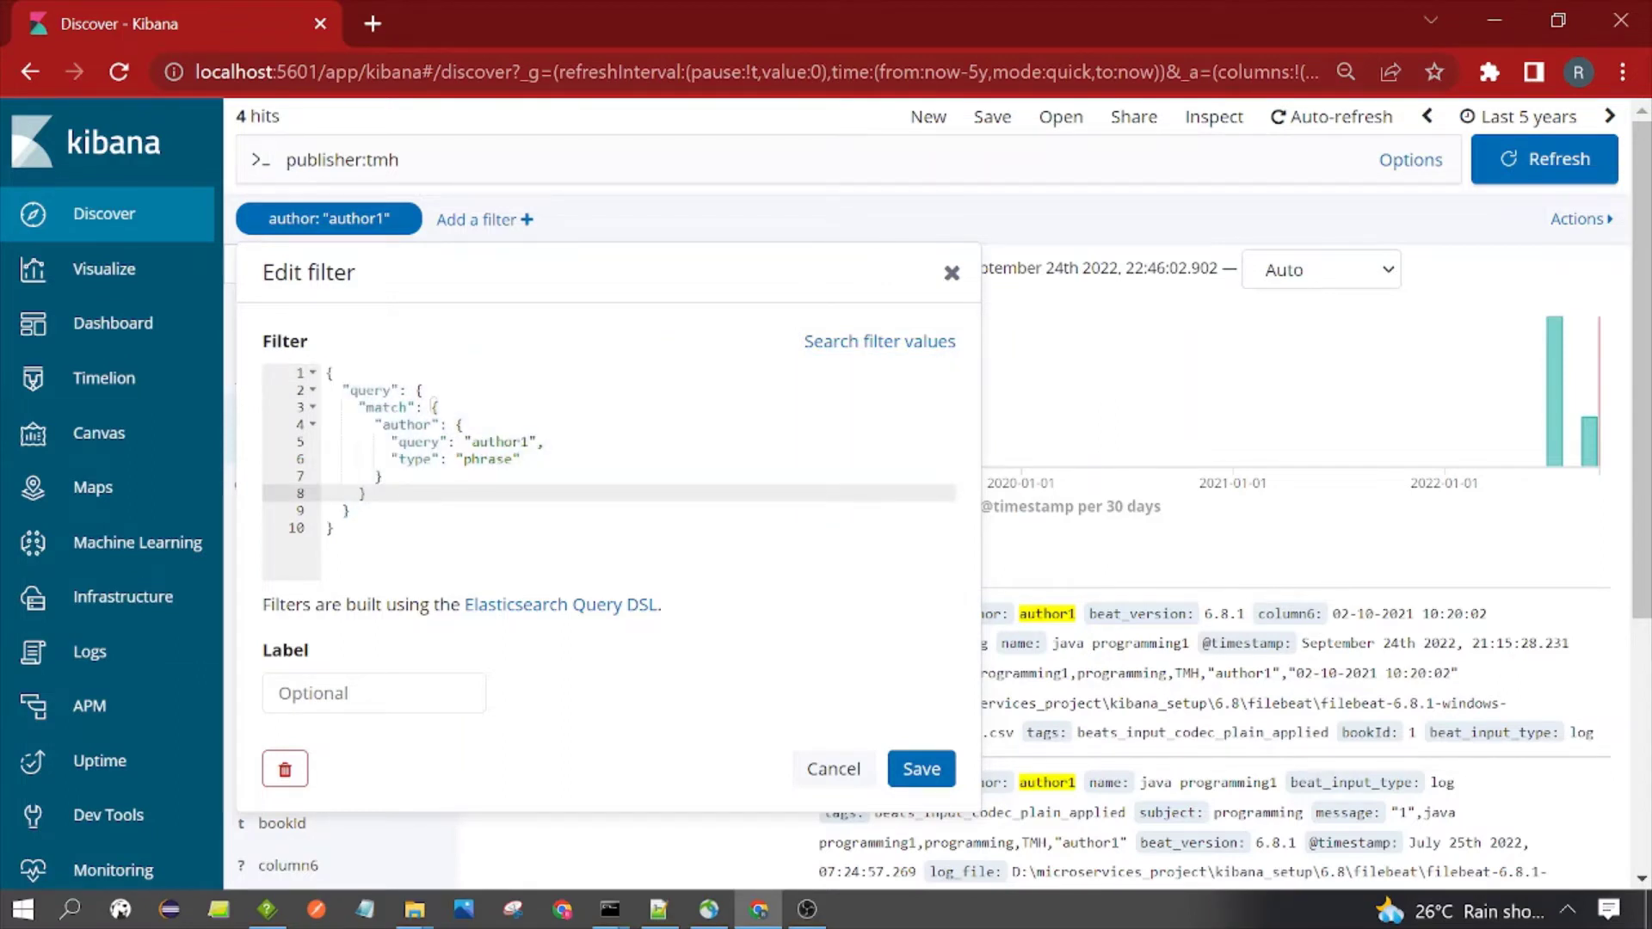
{"action": "left_click_drag", "start_coordinate": [340, 528], "coordinate": [325, 371]}
{"action": "left_click", "coordinate": [422, 527]}
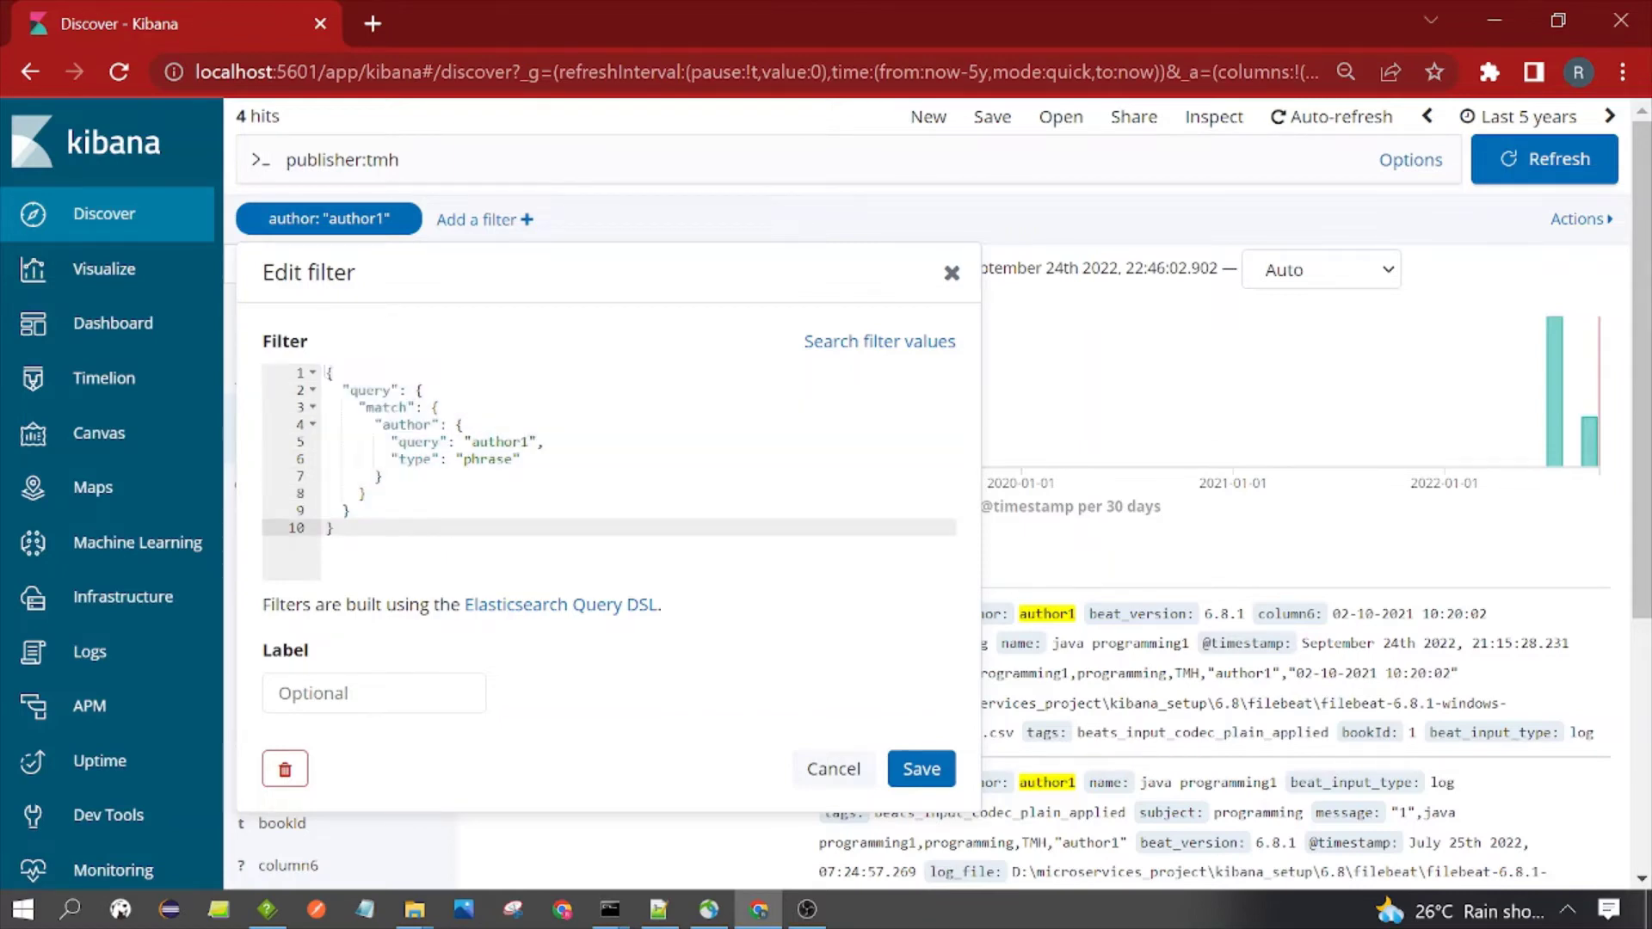
{"action": "left_click_drag", "start_coordinate": [421, 528], "coordinate": [328, 371]}
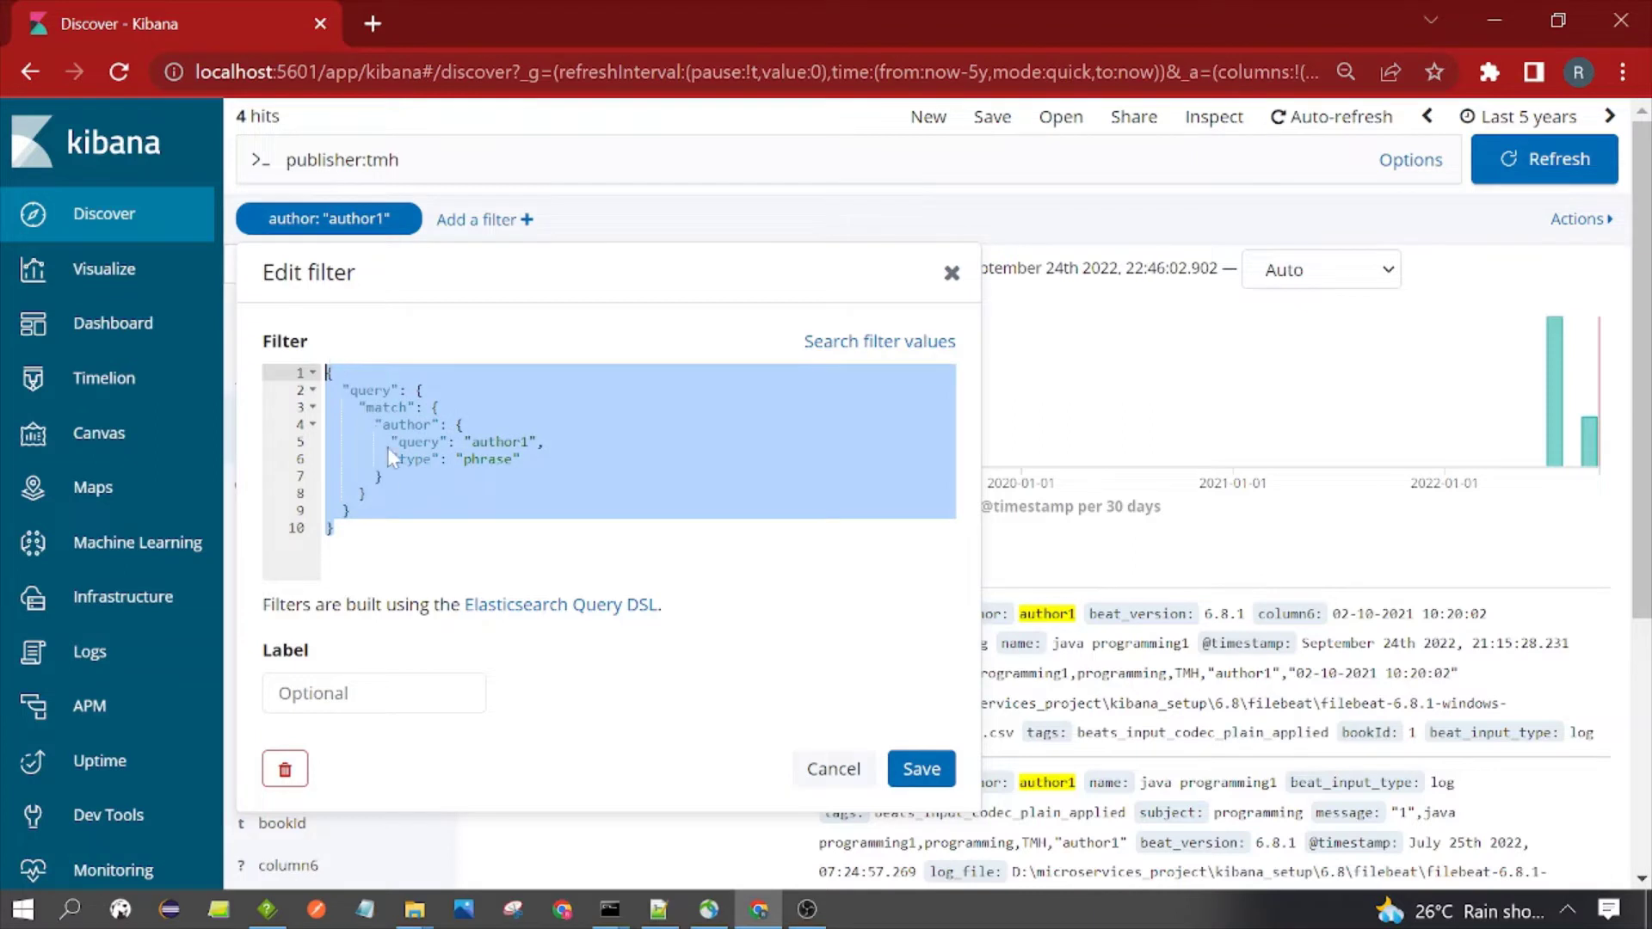
{"action": "left_click", "coordinate": [382, 476]}
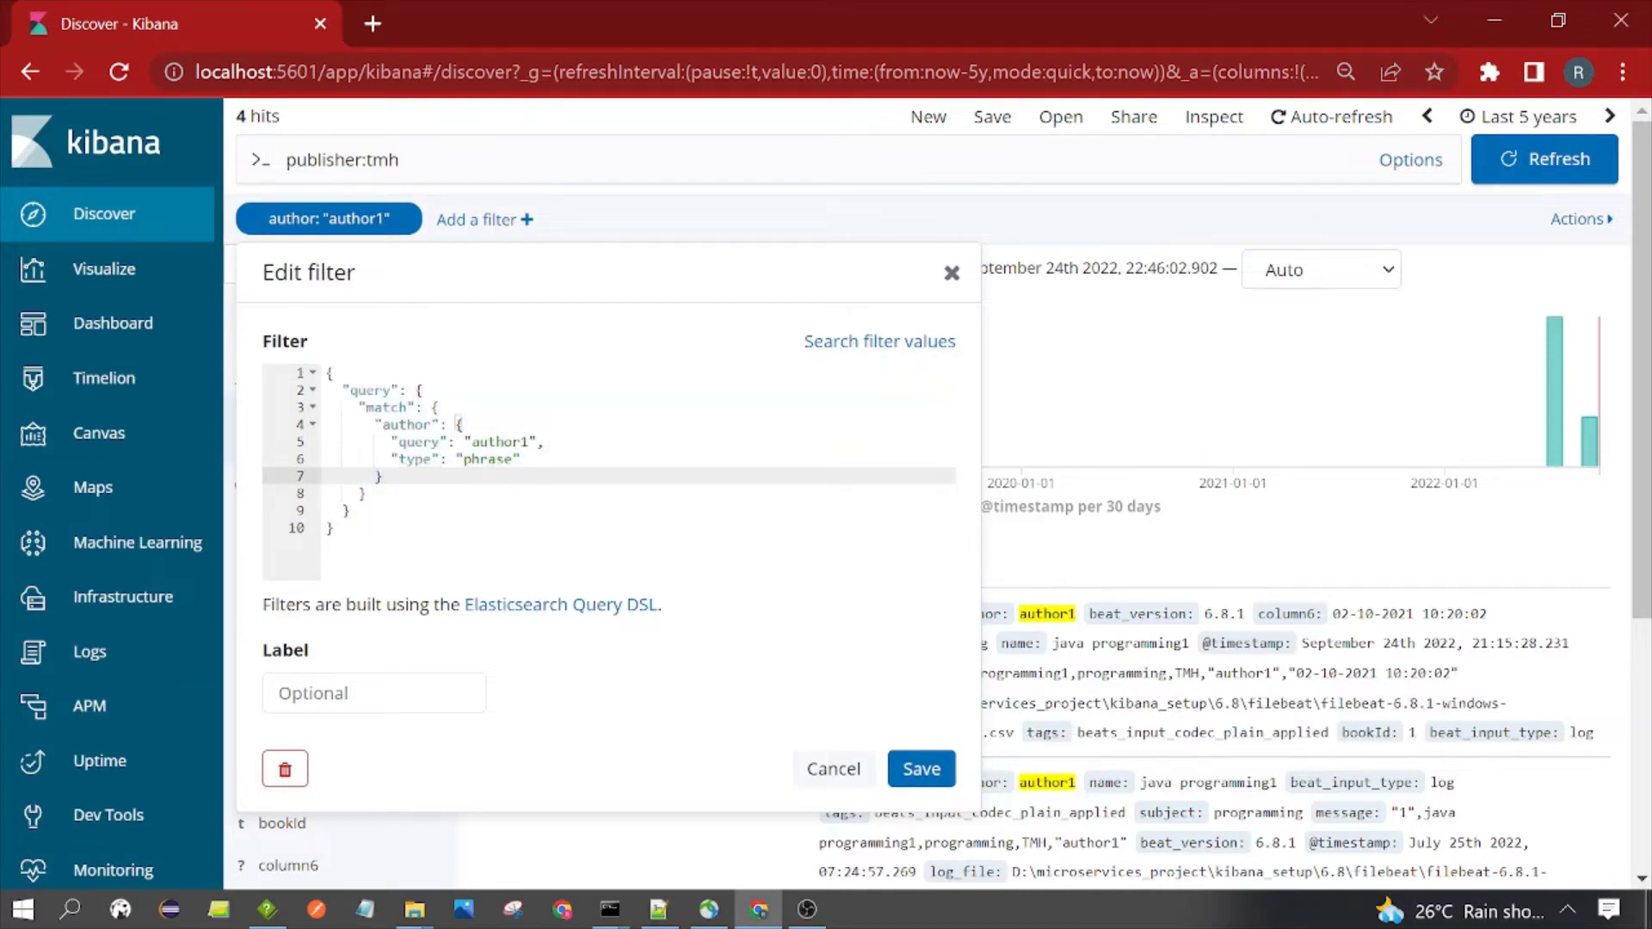
{"action": "double_click", "coordinate": [419, 441]}
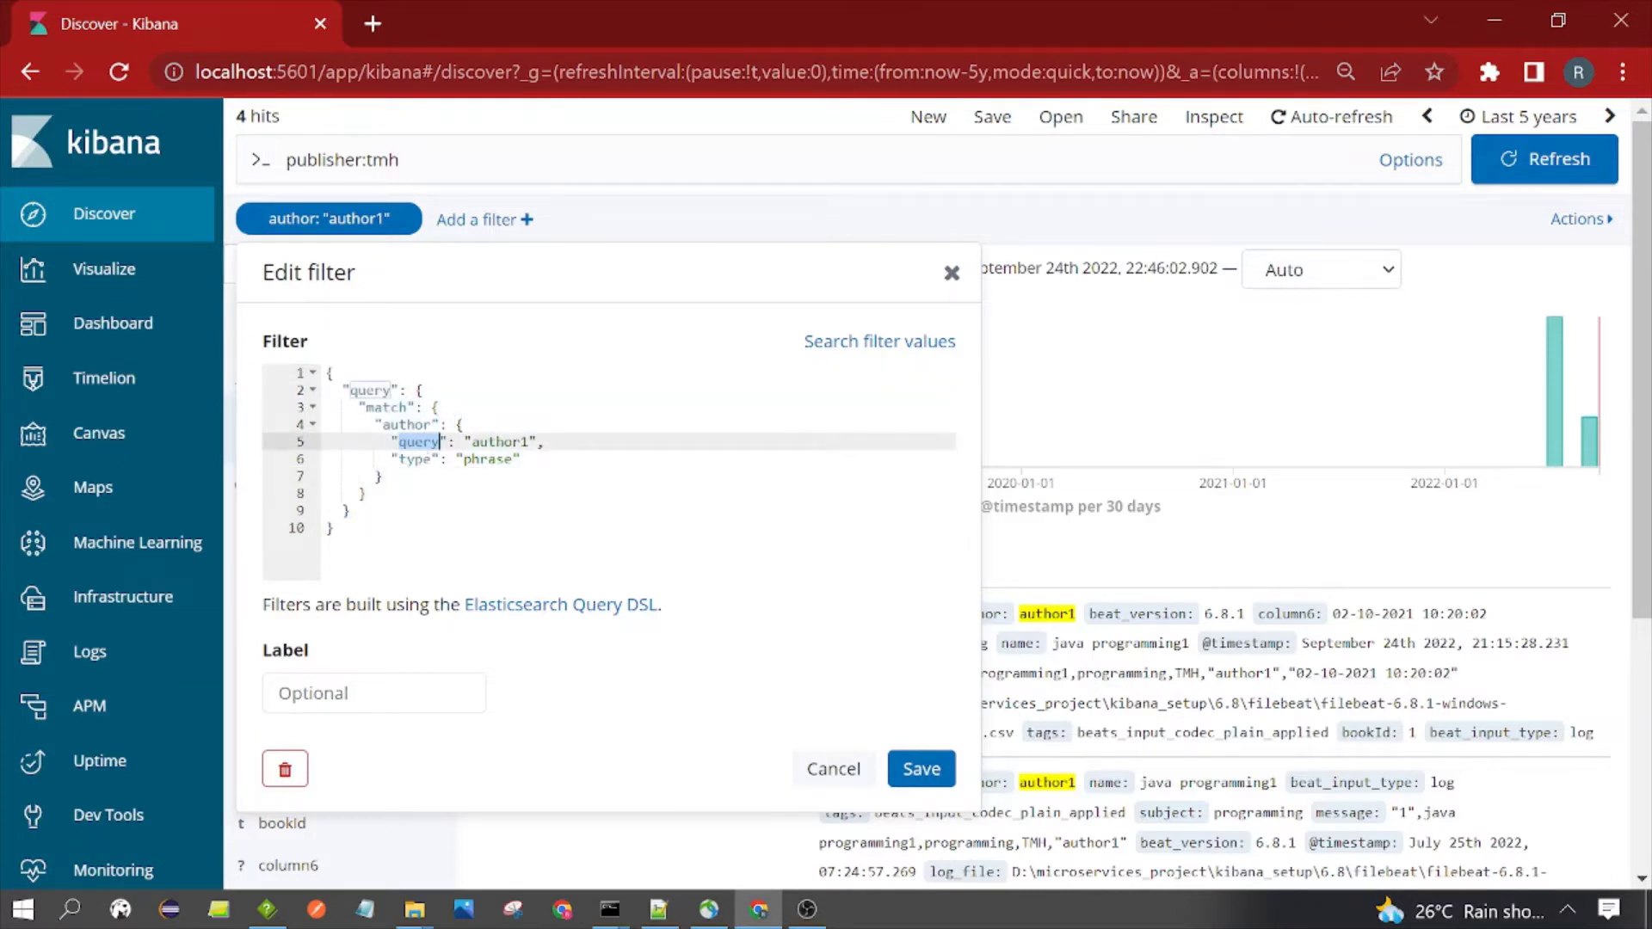
{"action": "double_click", "coordinate": [424, 424]}
{"action": "left_click_drag", "start_coordinate": [471, 441], "coordinate": [531, 442]}
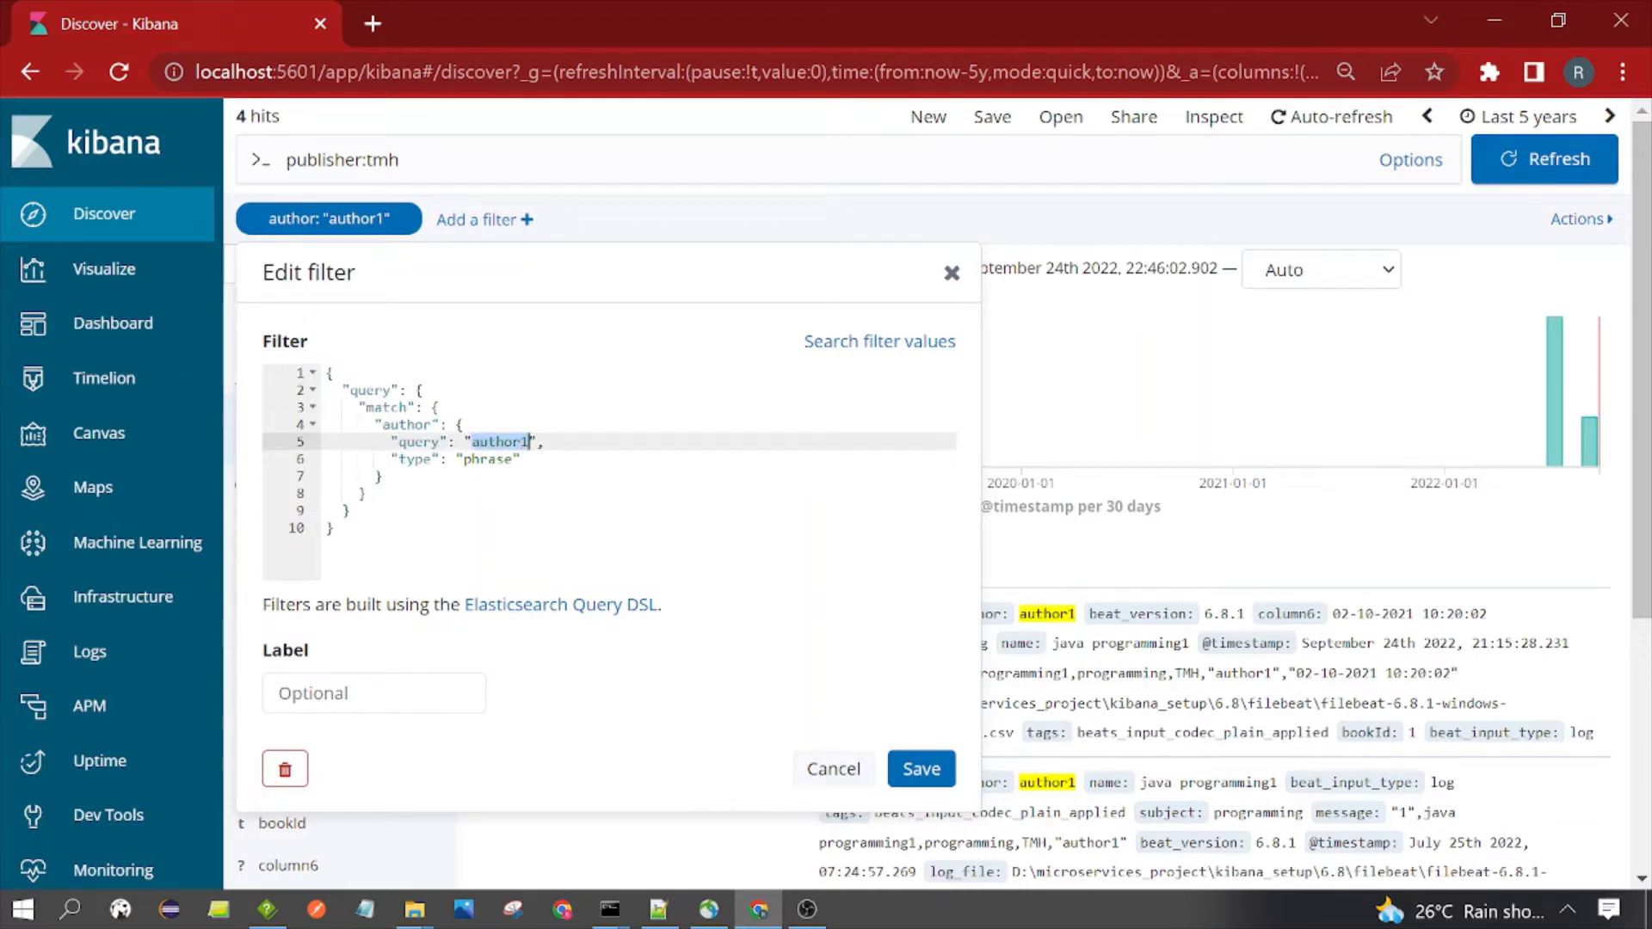
{"action": "left_click", "coordinate": [414, 459]}
{"action": "double_click", "coordinate": [482, 459]}
{"action": "left_click", "coordinate": [366, 493]}
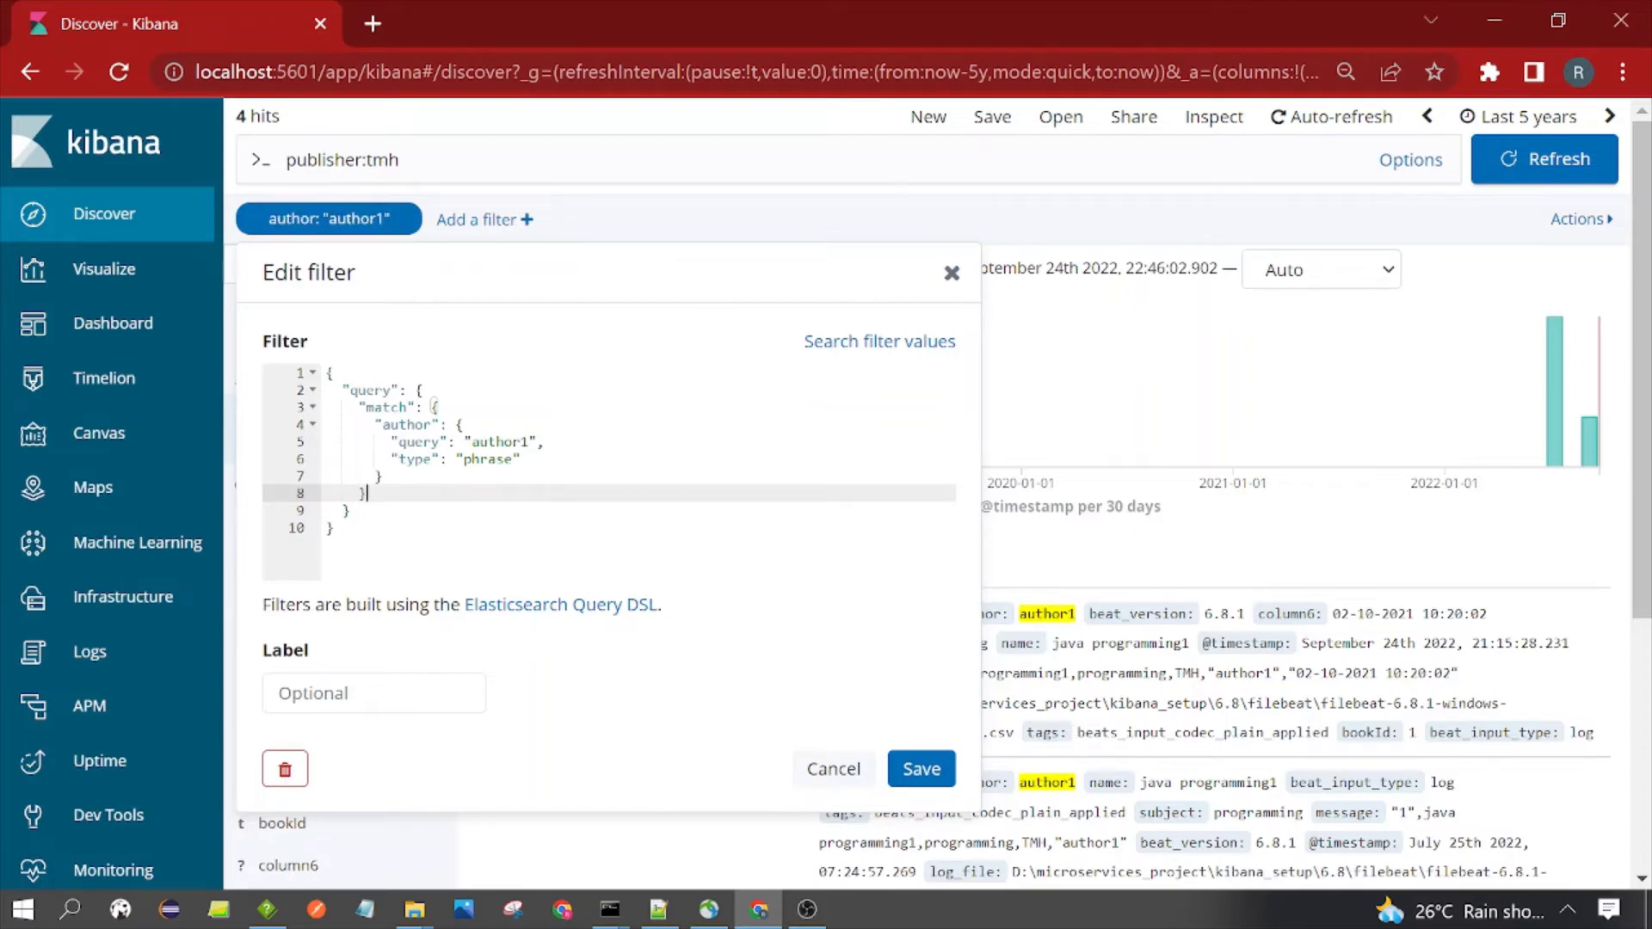
{"action": "key", "text": "Escape"}
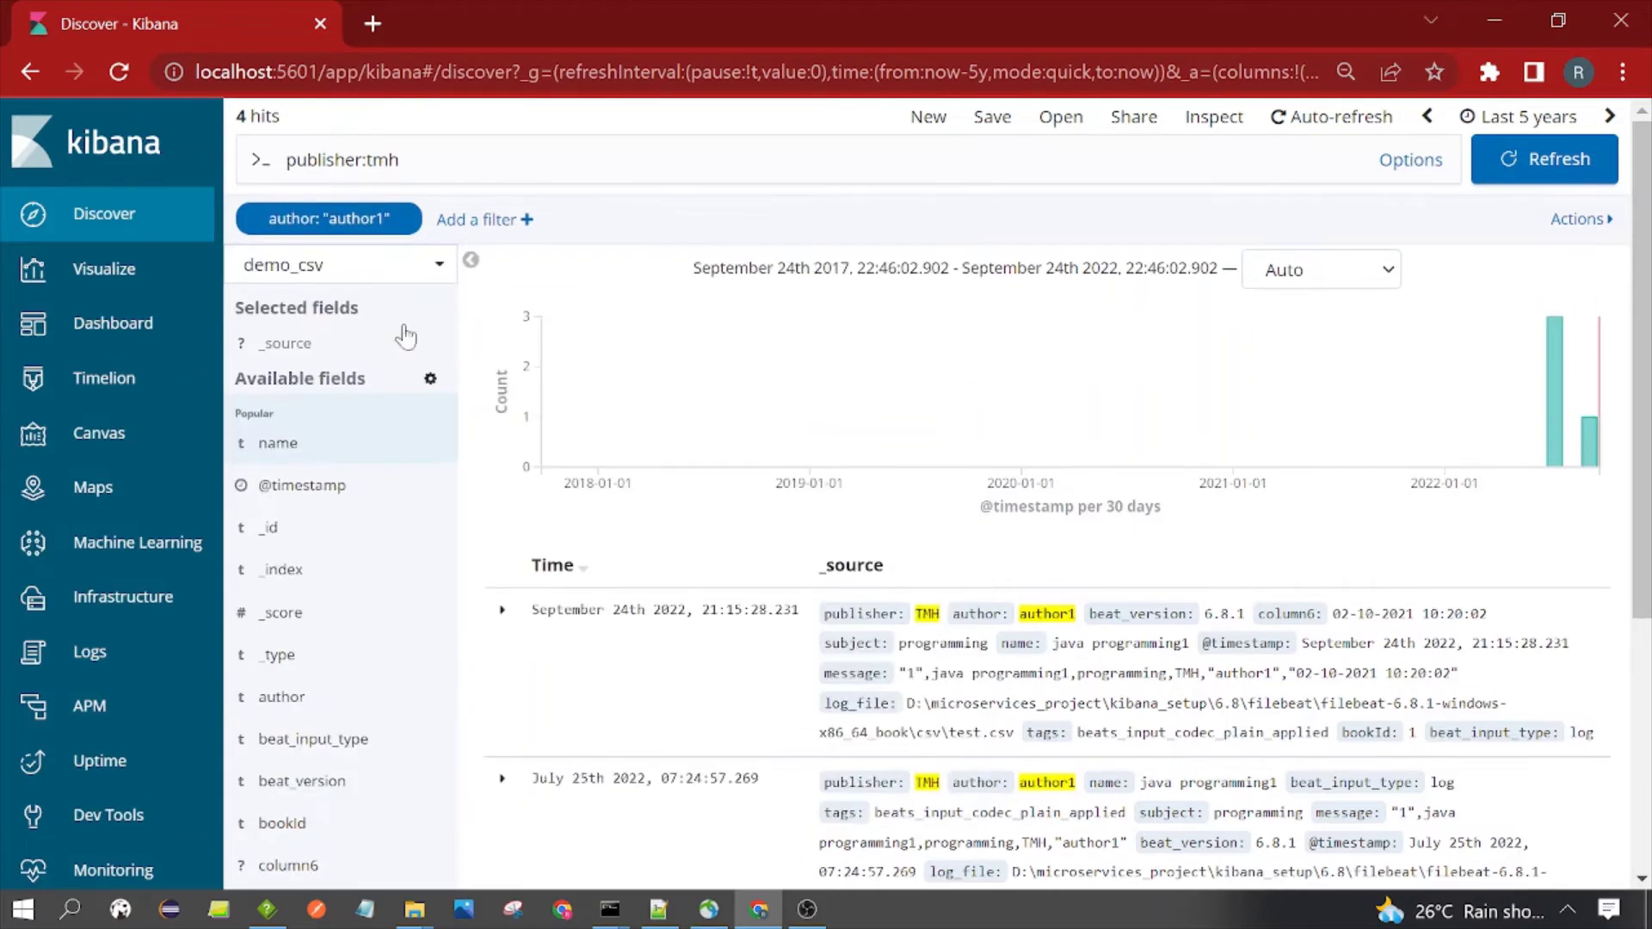
- Edit the author filter's value to author2 and save it
{"action": "left_click", "coordinate": [486, 220]}
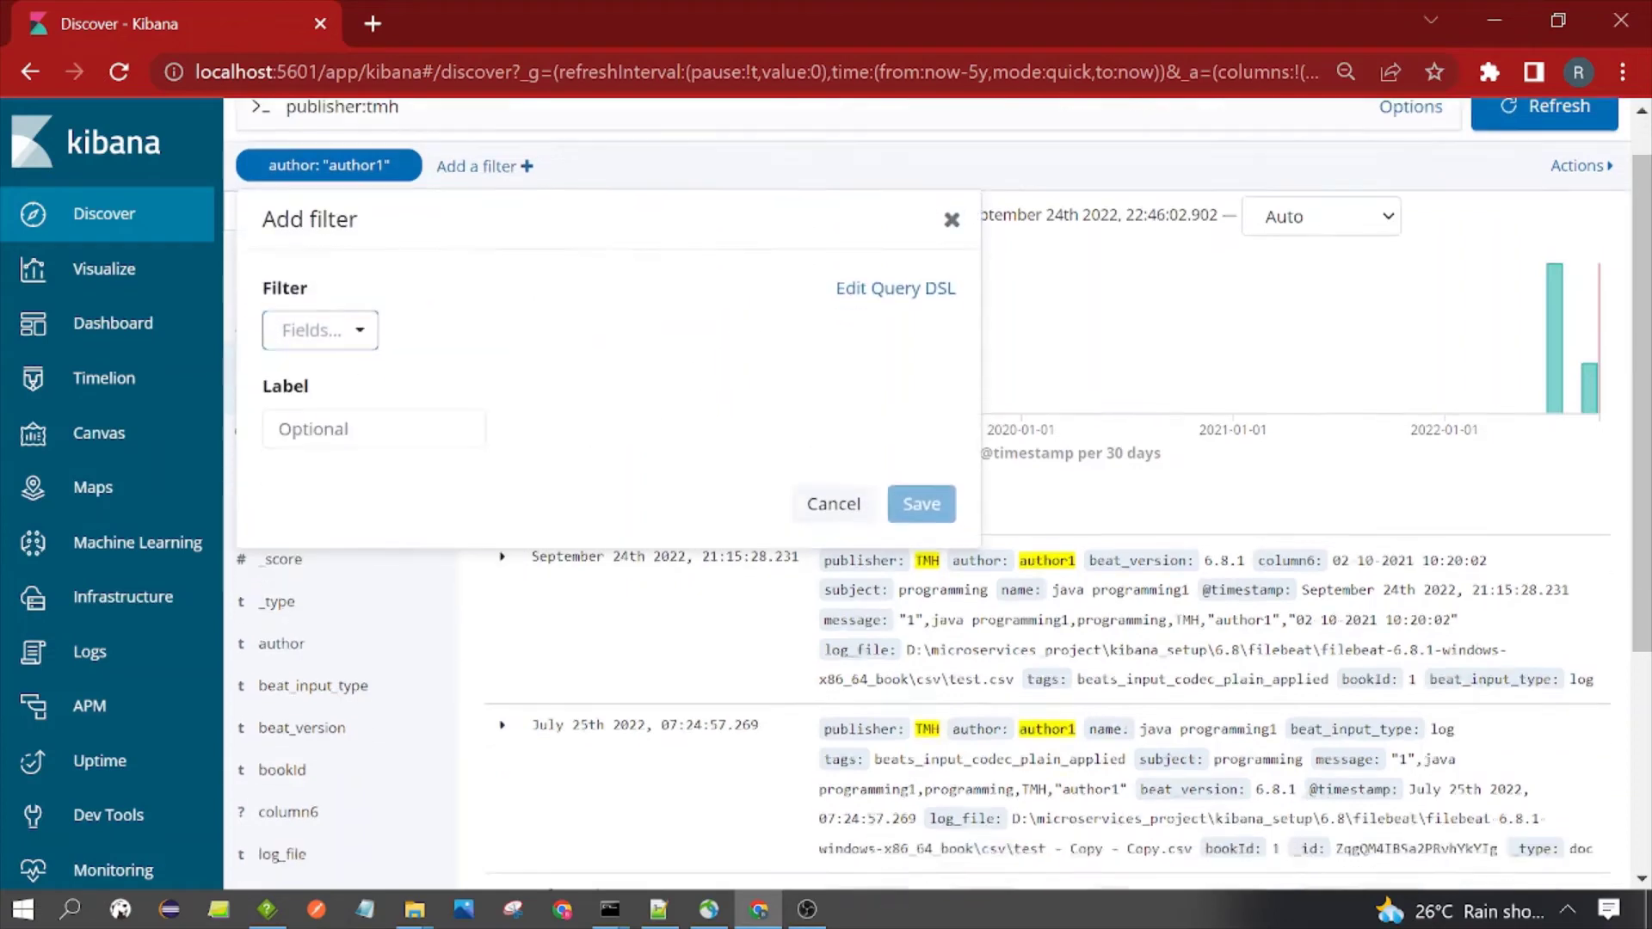
{"action": "scroll", "coordinate": [758, 602], "scroll_direction": "down", "scroll_amount": 3}
{"action": "left_click_drag", "start_coordinate": [1141, 502], "coordinate": [1269, 503]}
{"action": "scroll", "coordinate": [1205, 503], "scroll_direction": "up", "scroll_amount": 3}
{"action": "left_click", "coordinate": [395, 220]}
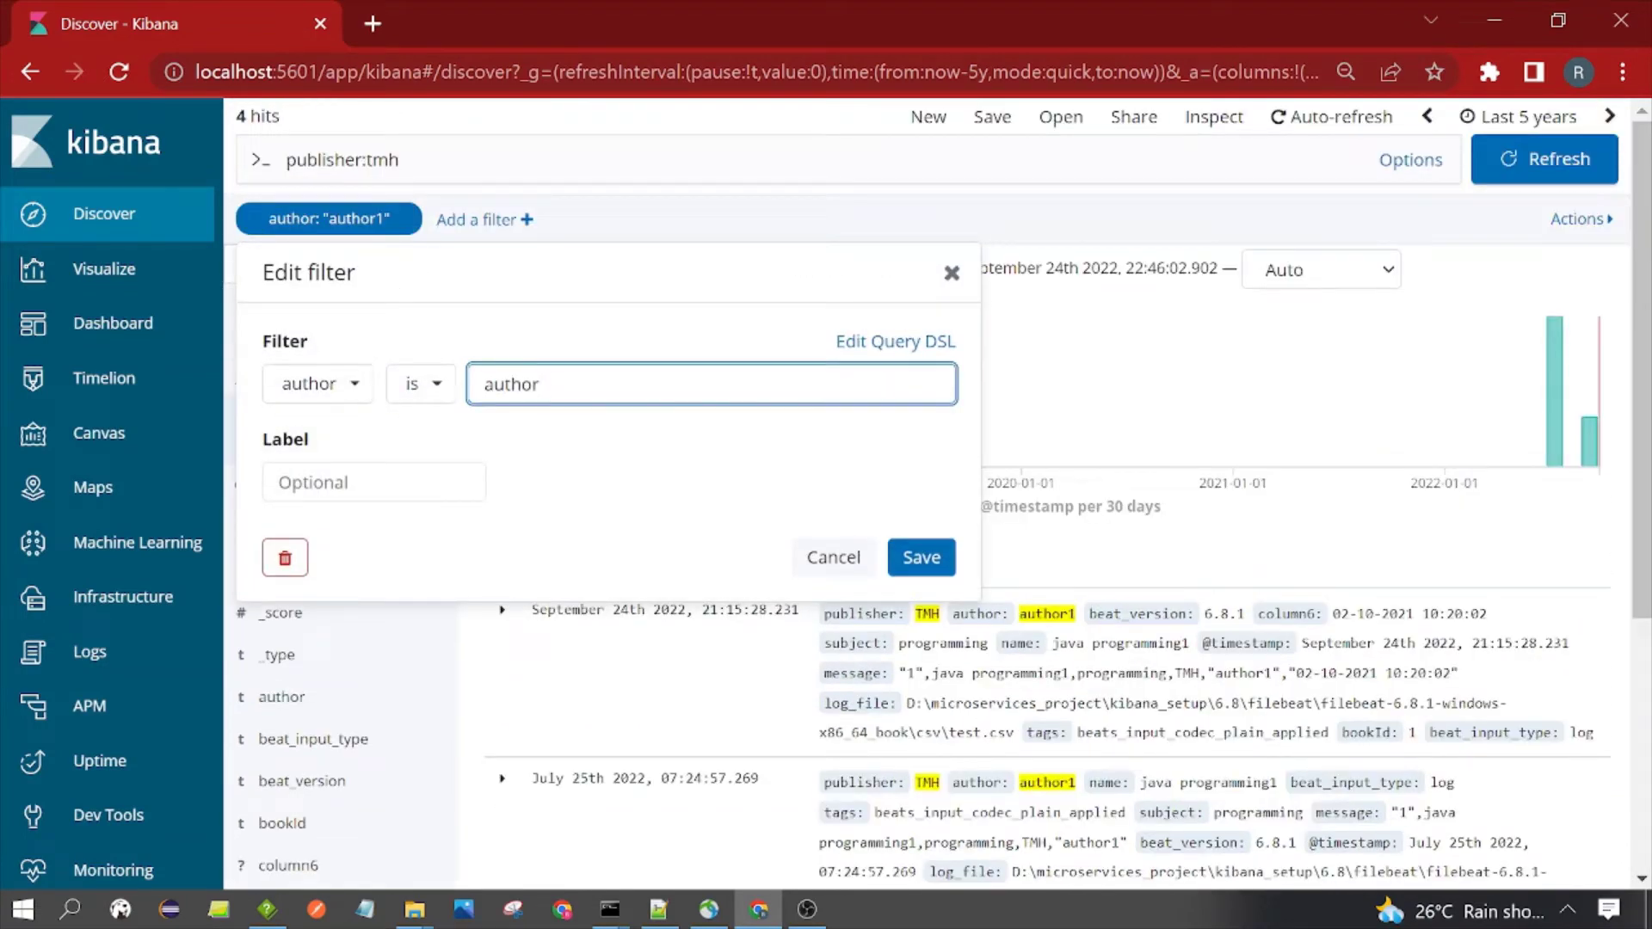
{"action": "left_click", "coordinate": [922, 558]}
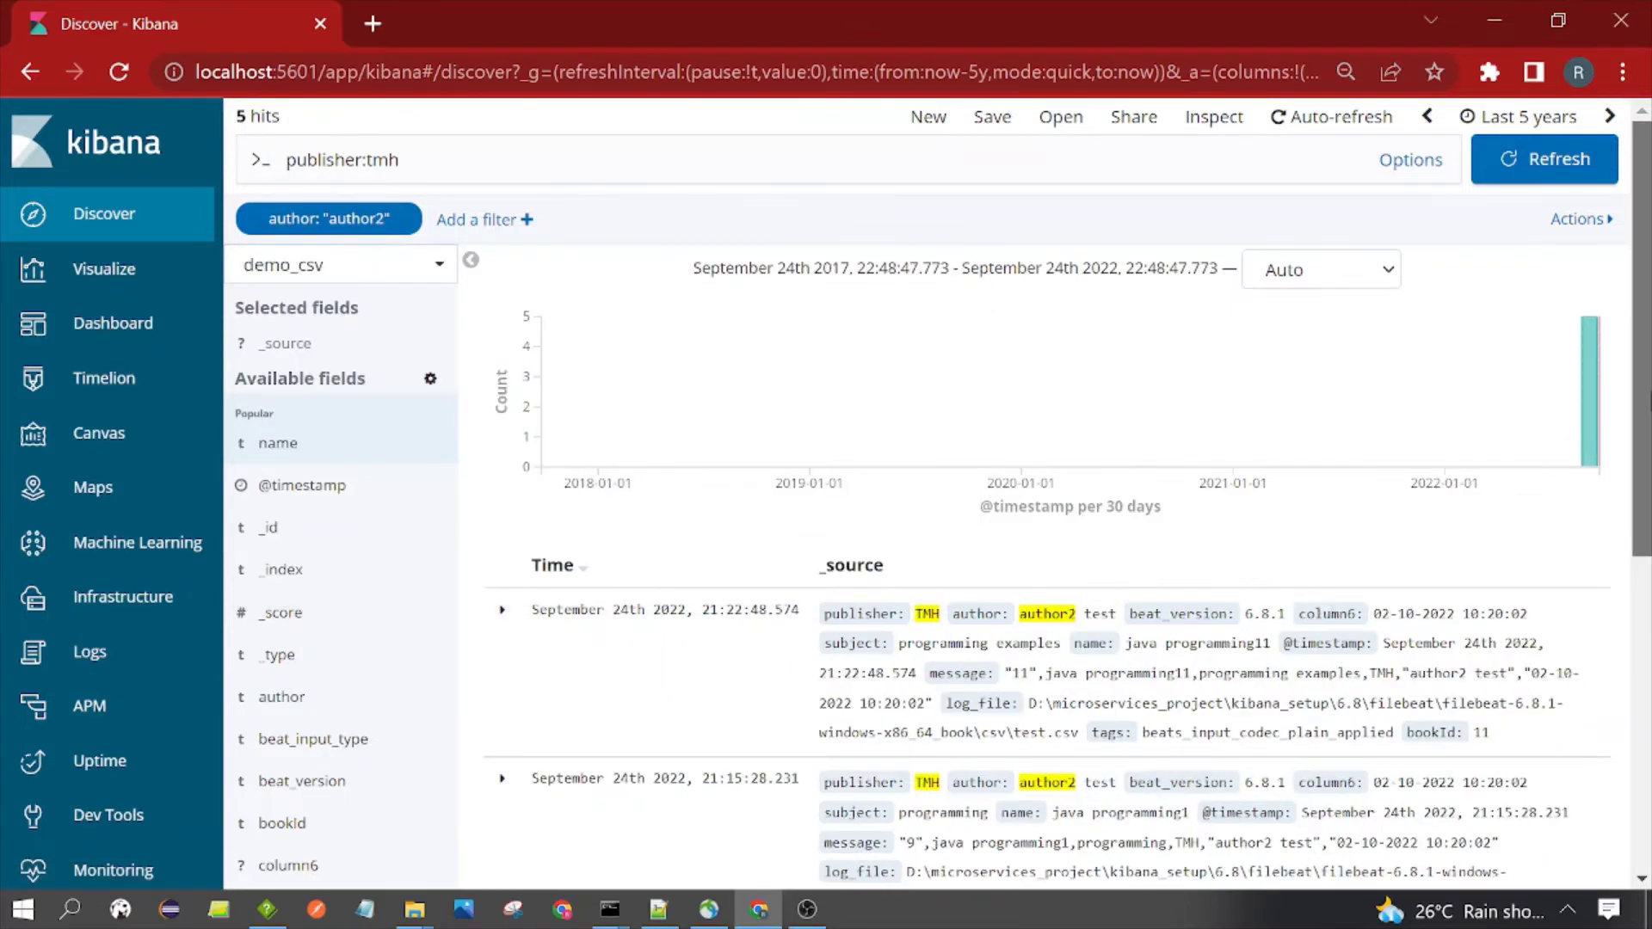
- Scan the 5 results and highlight the java programming11 name in the first one
{"action": "scroll", "coordinate": [1357, 384], "scroll_direction": "down", "scroll_amount": 3}
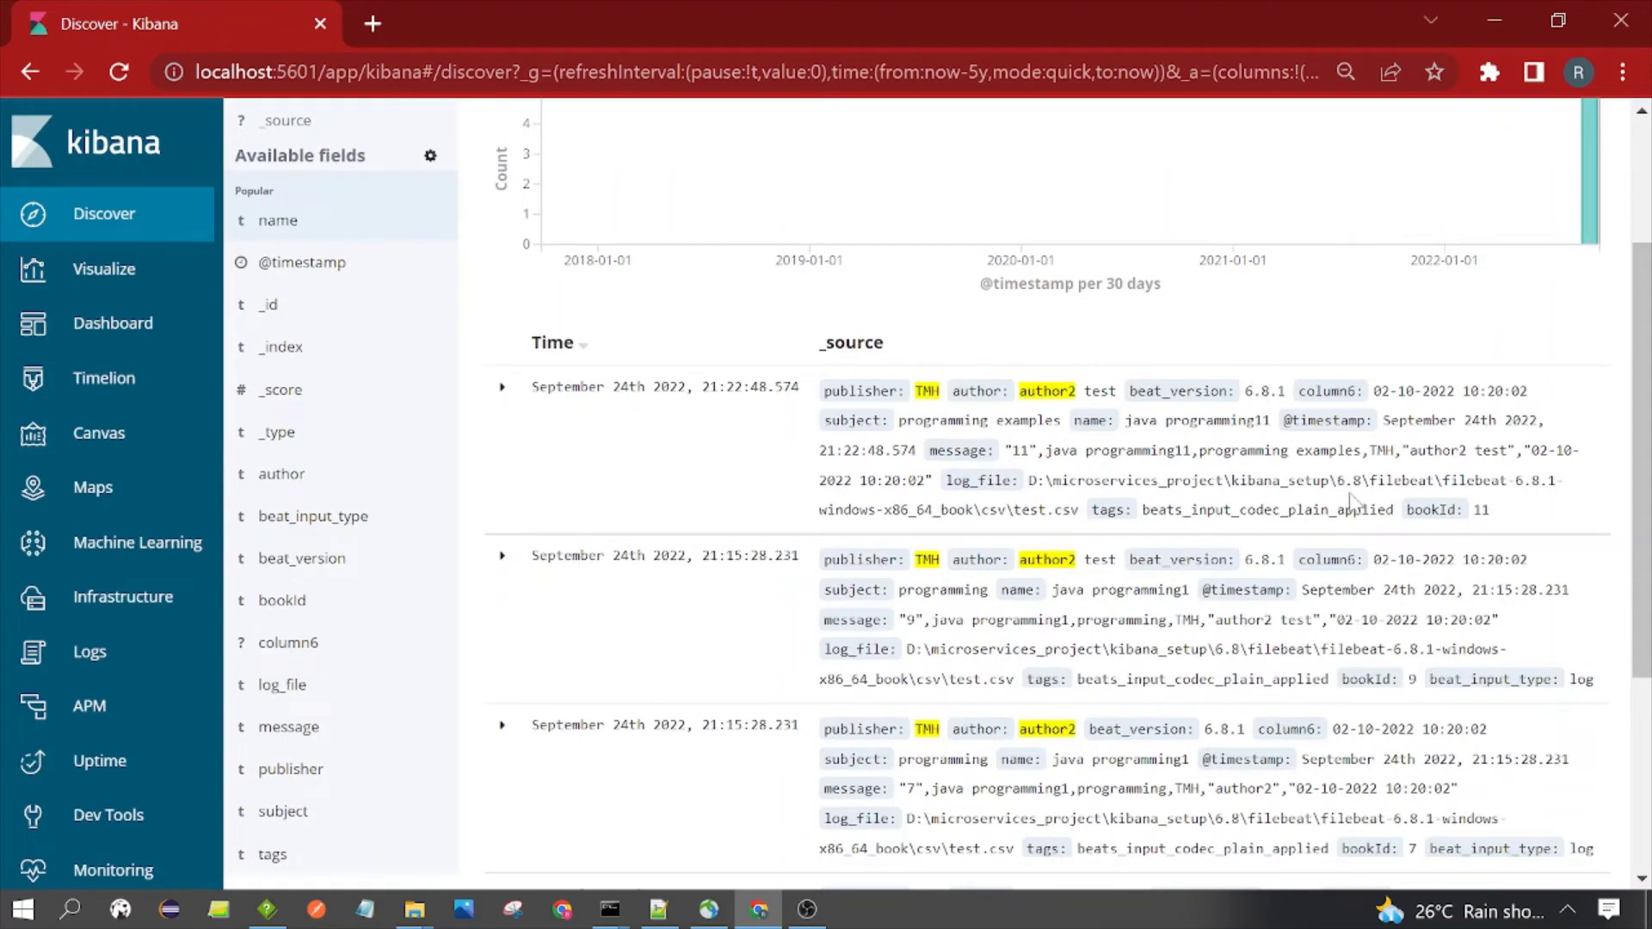
{"action": "scroll", "coordinate": [1356, 503], "scroll_direction": "up", "scroll_amount": 3}
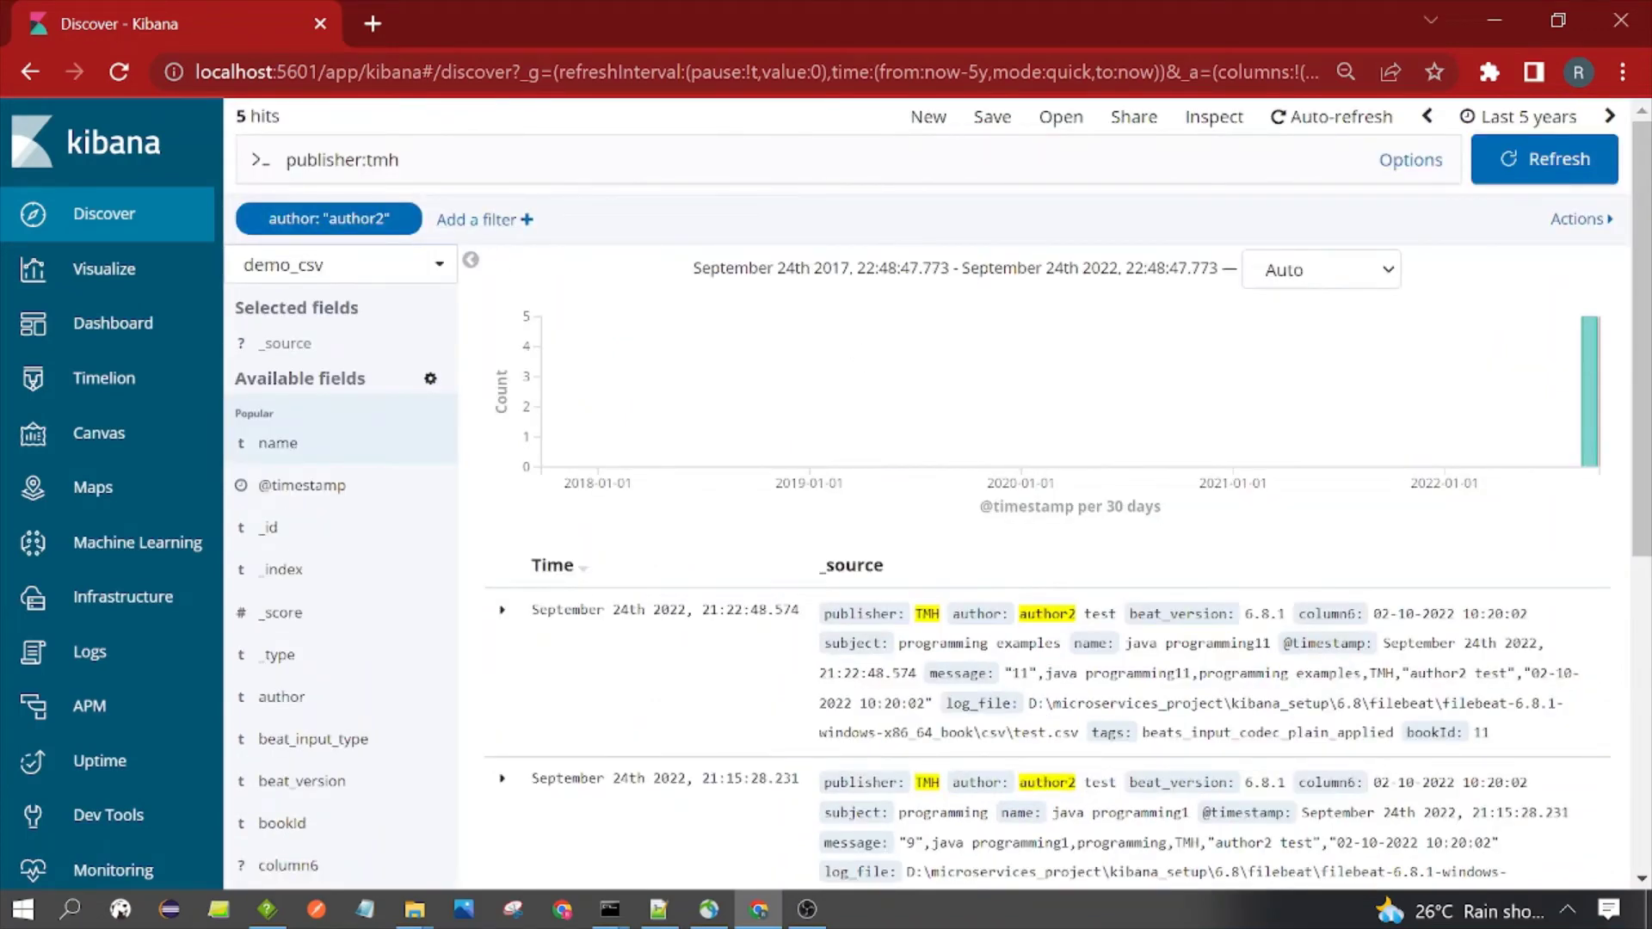
{"action": "scroll", "coordinate": [487, 232], "scroll_direction": "down", "scroll_amount": 2}
{"action": "scroll", "coordinate": [1076, 774], "scroll_direction": "down", "scroll_amount": 5}
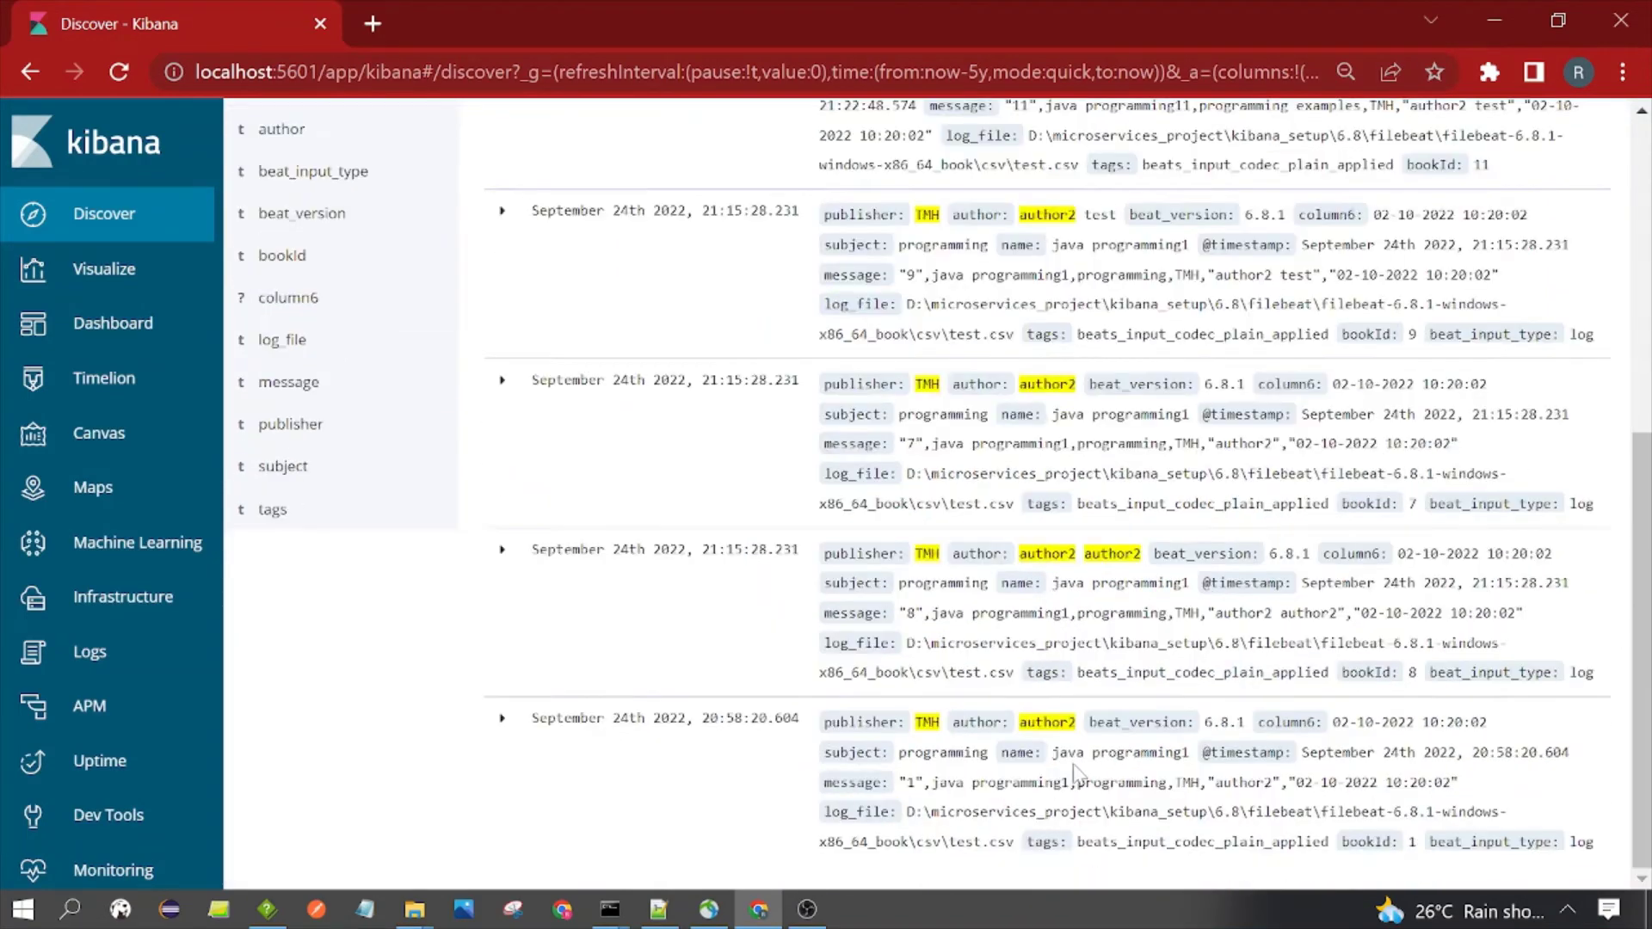
{"action": "left_click_drag", "start_coordinate": [1051, 754], "coordinate": [1192, 754]}
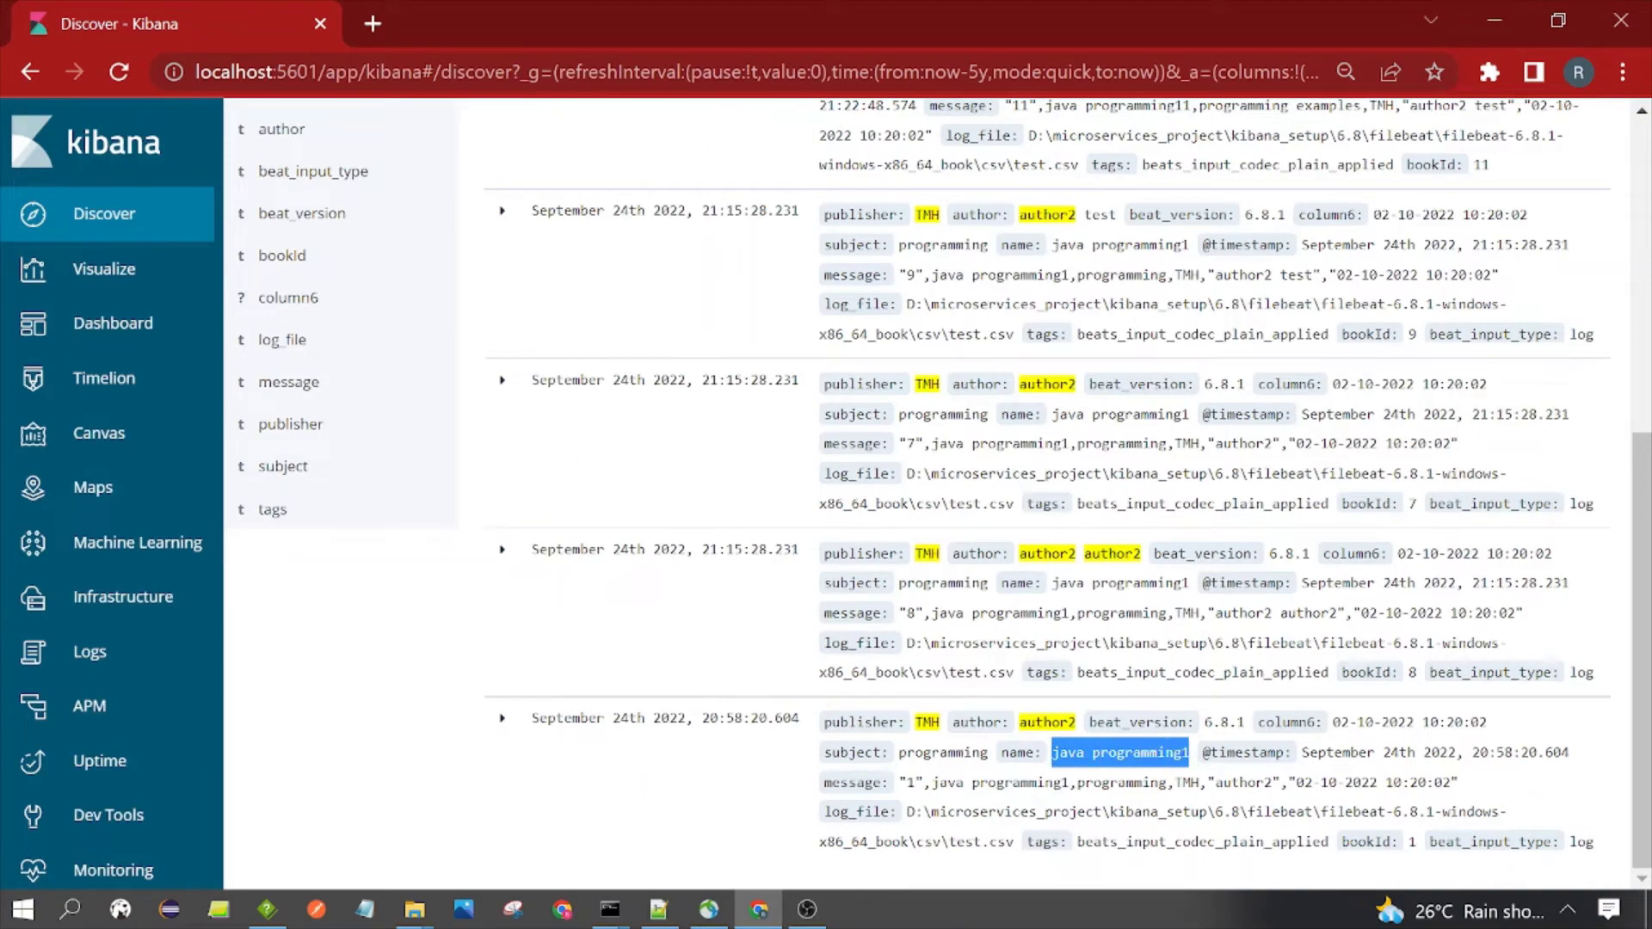
{"action": "scroll", "coordinate": [1134, 779], "scroll_direction": "up", "scroll_amount": 6}
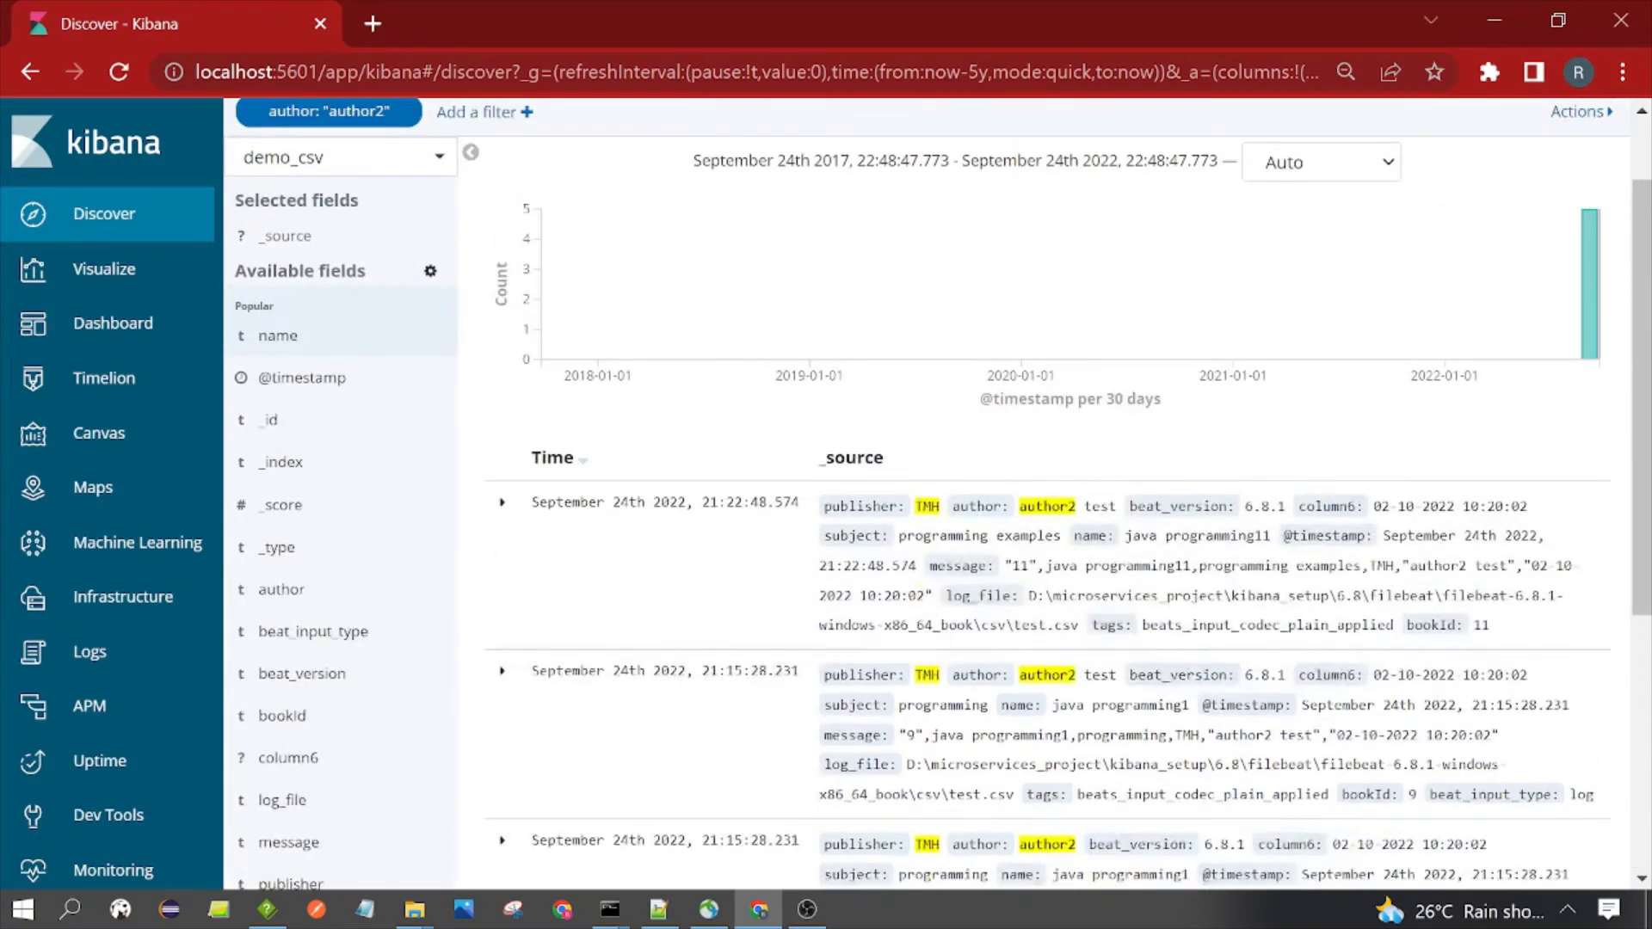
{"action": "left_click_drag", "start_coordinate": [1131, 535], "coordinate": [1271, 535]}
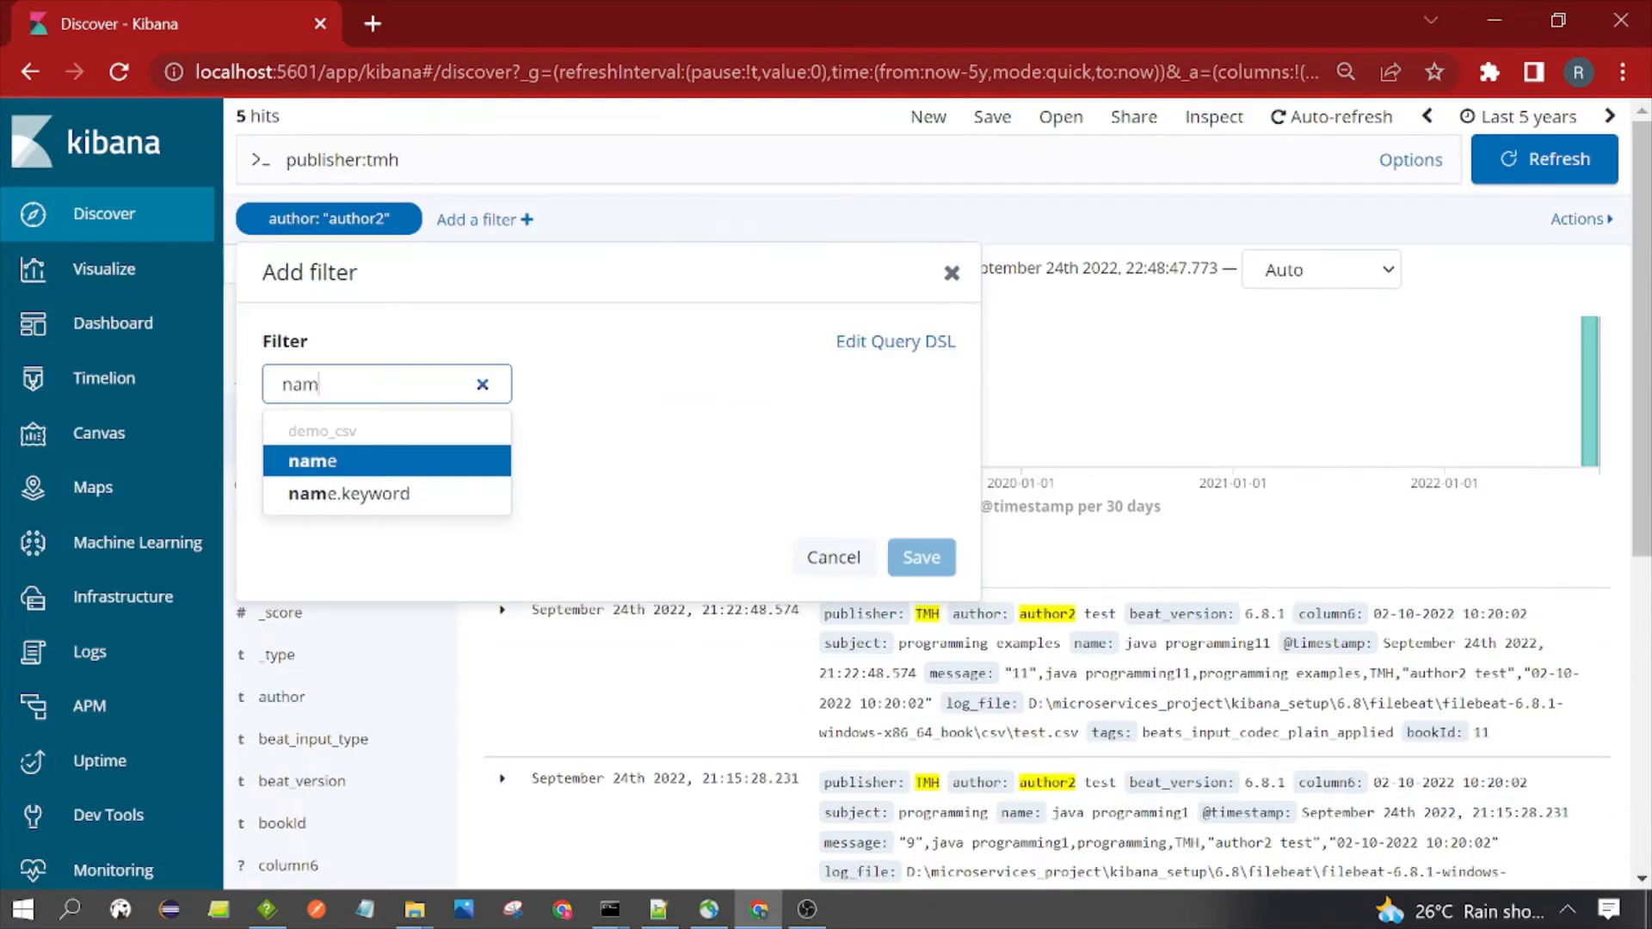
- Add a name is java filter next to the author2 filter
{"action": "type", "text": "e"}
{"action": "left_click", "coordinate": [288, 461]}
{"action": "left_click", "coordinate": [437, 439]}
{"action": "key", "text": "Tab"}
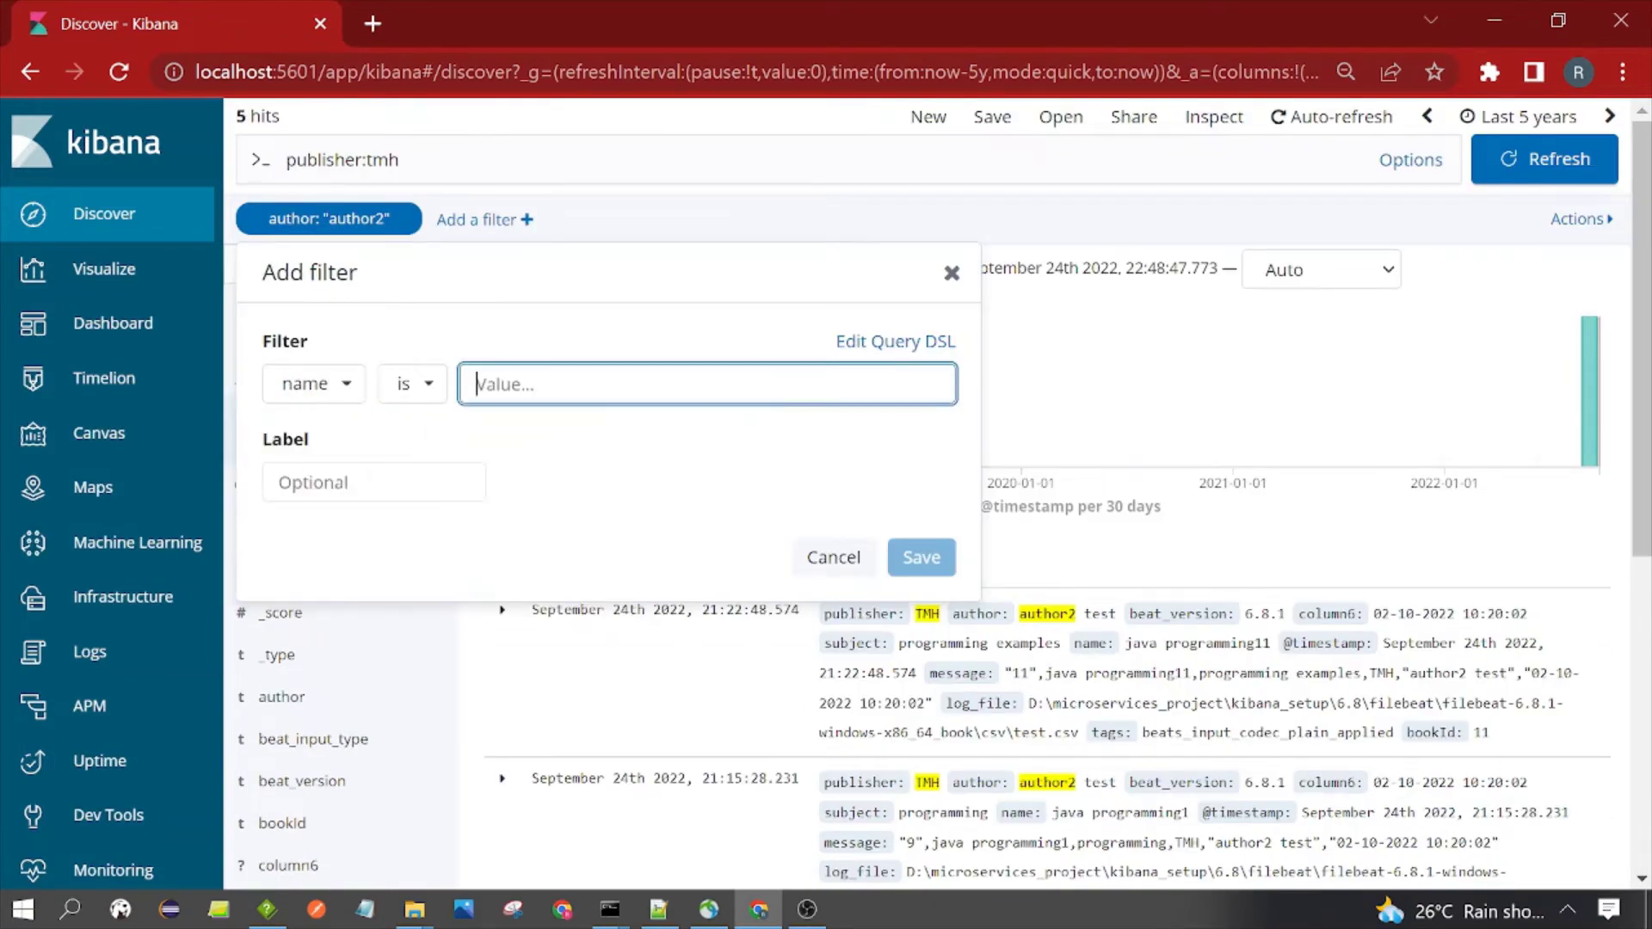
{"action": "type", "text": "java"}
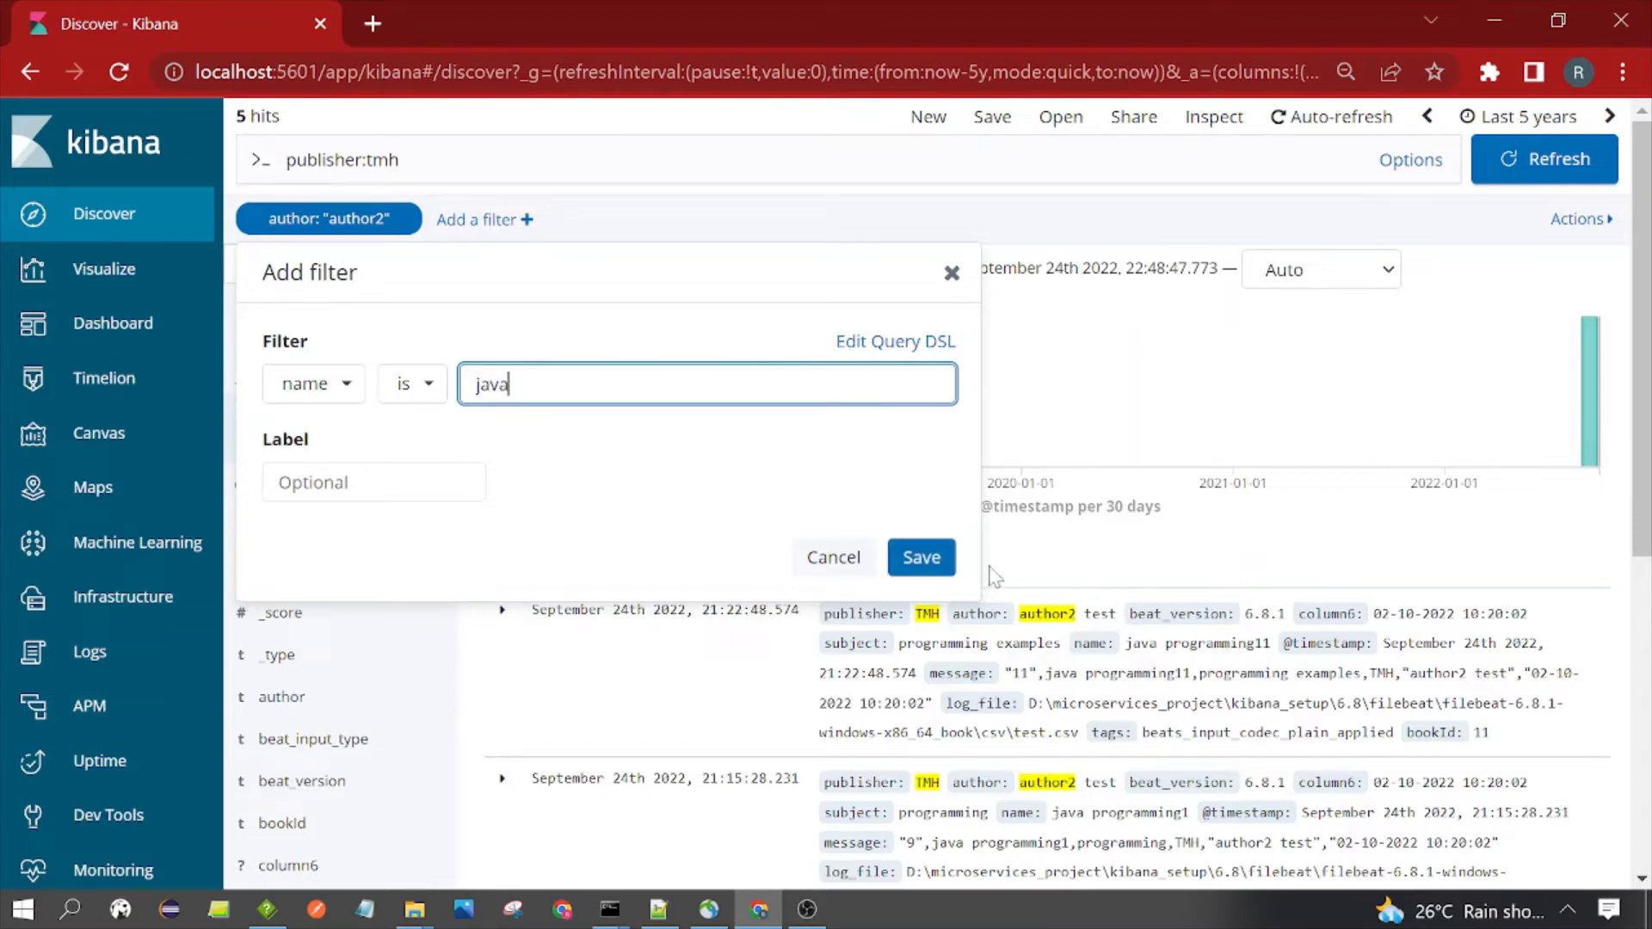
{"action": "left_click", "coordinate": [950, 566]}
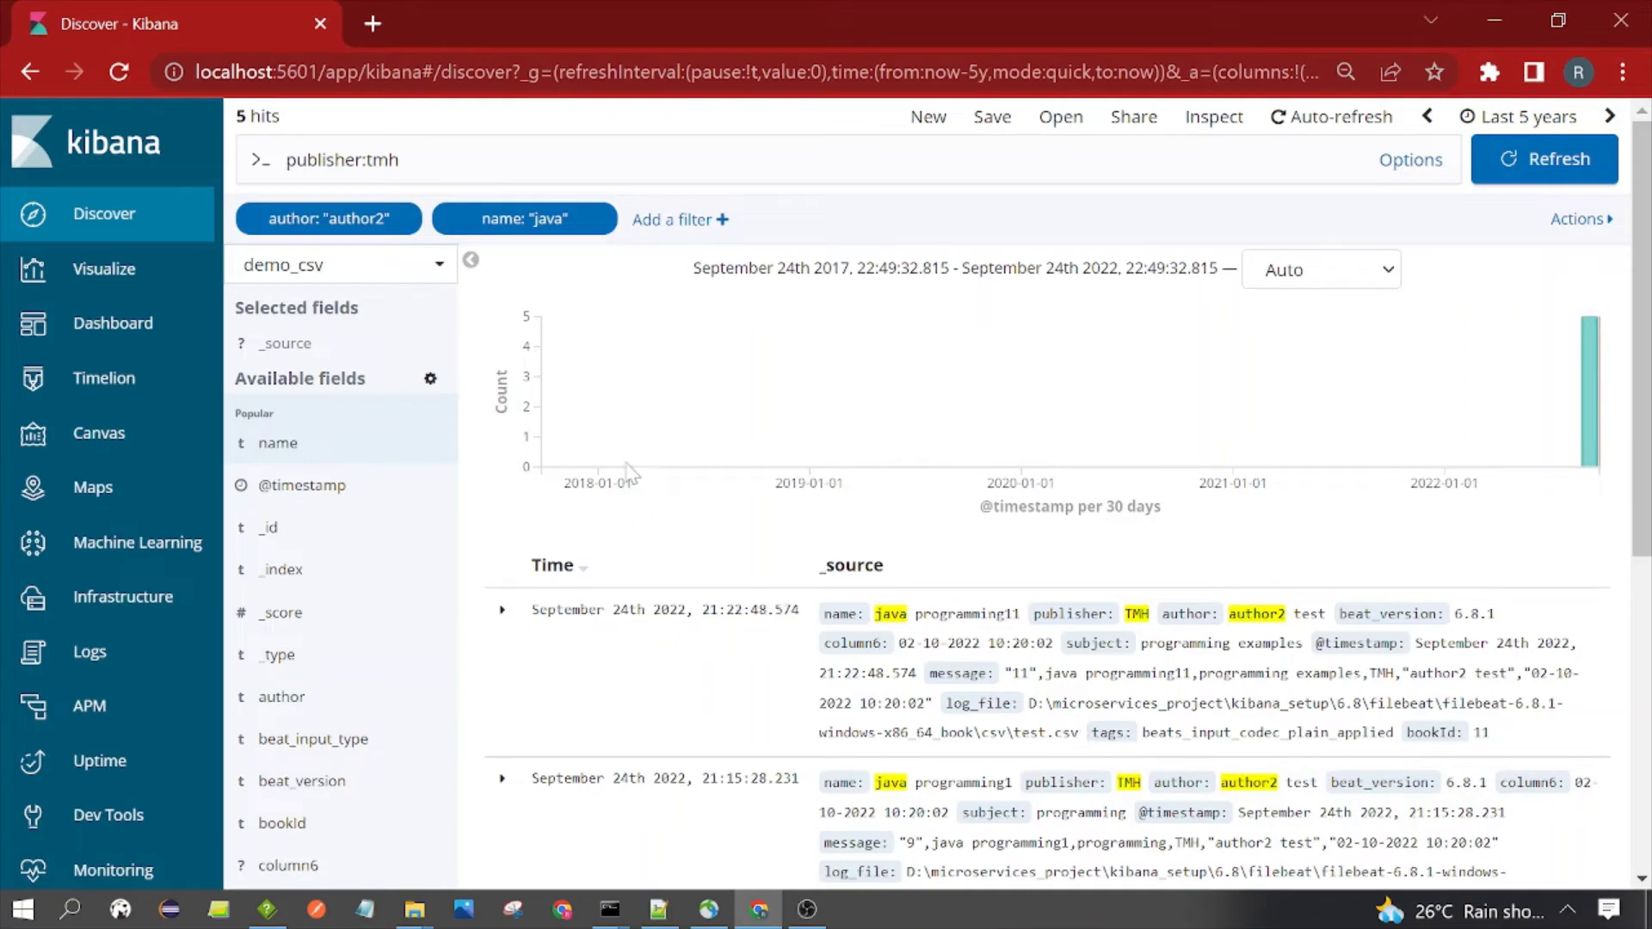
{"action": "left_click_drag", "start_coordinate": [1641, 336], "coordinate": [1641, 650]}
{"action": "scroll", "coordinate": [1032, 482], "scroll_direction": "up", "scroll_amount": 3}
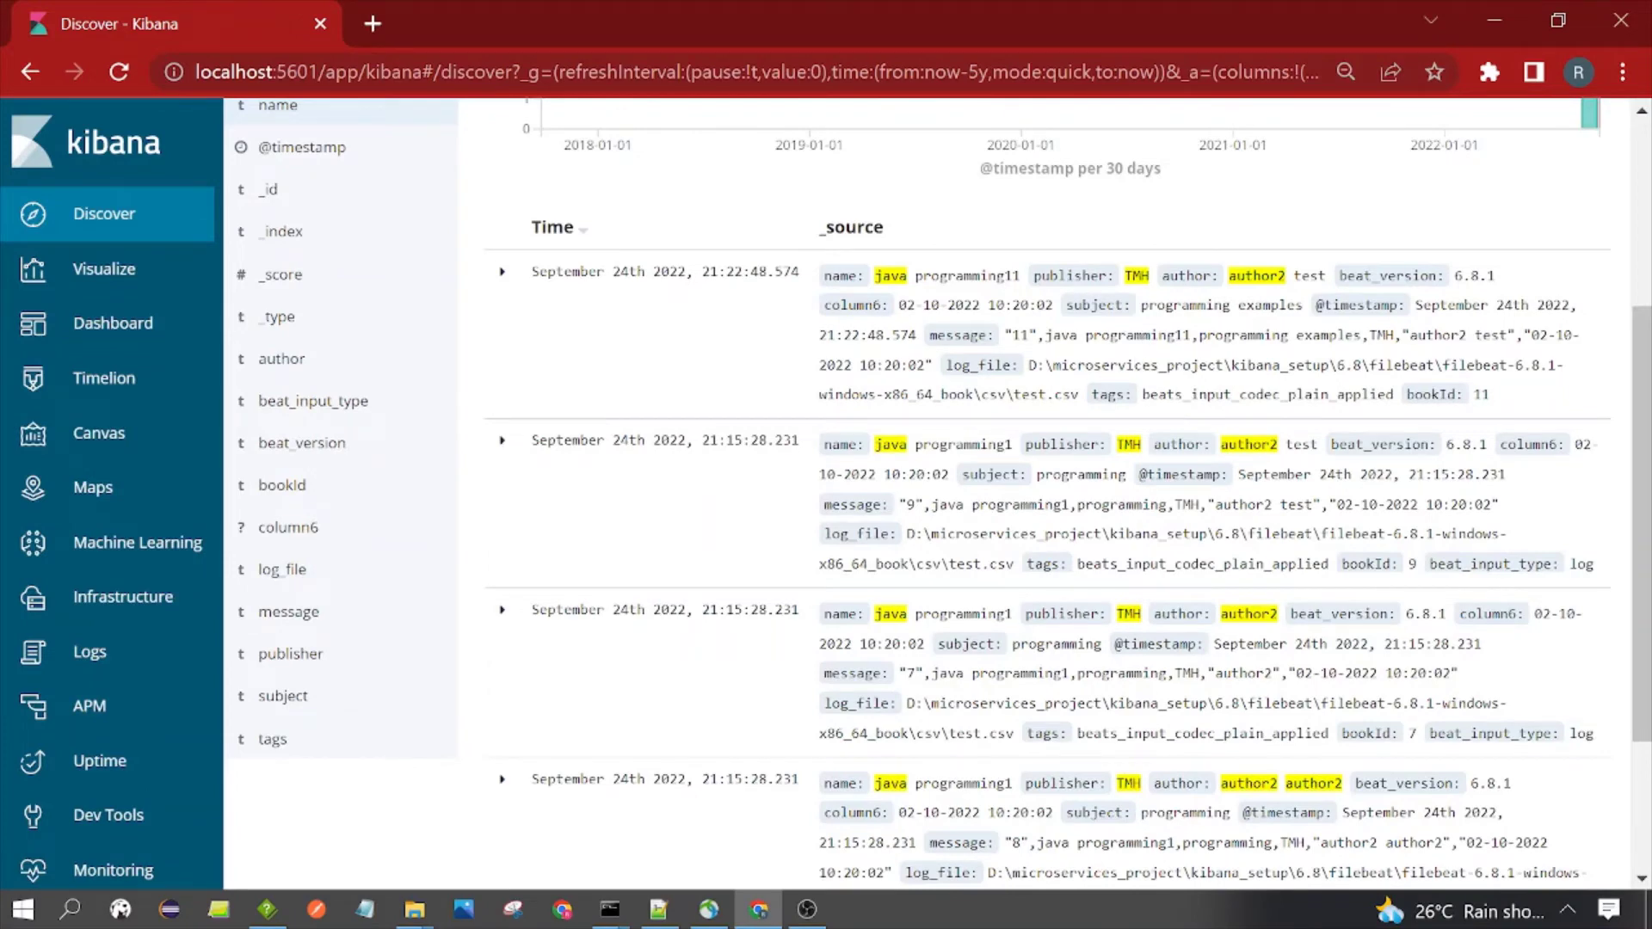
{"action": "left_click_drag", "start_coordinate": [1085, 334], "coordinate": [1191, 335]}
{"action": "key", "text": "ctrl+c"}
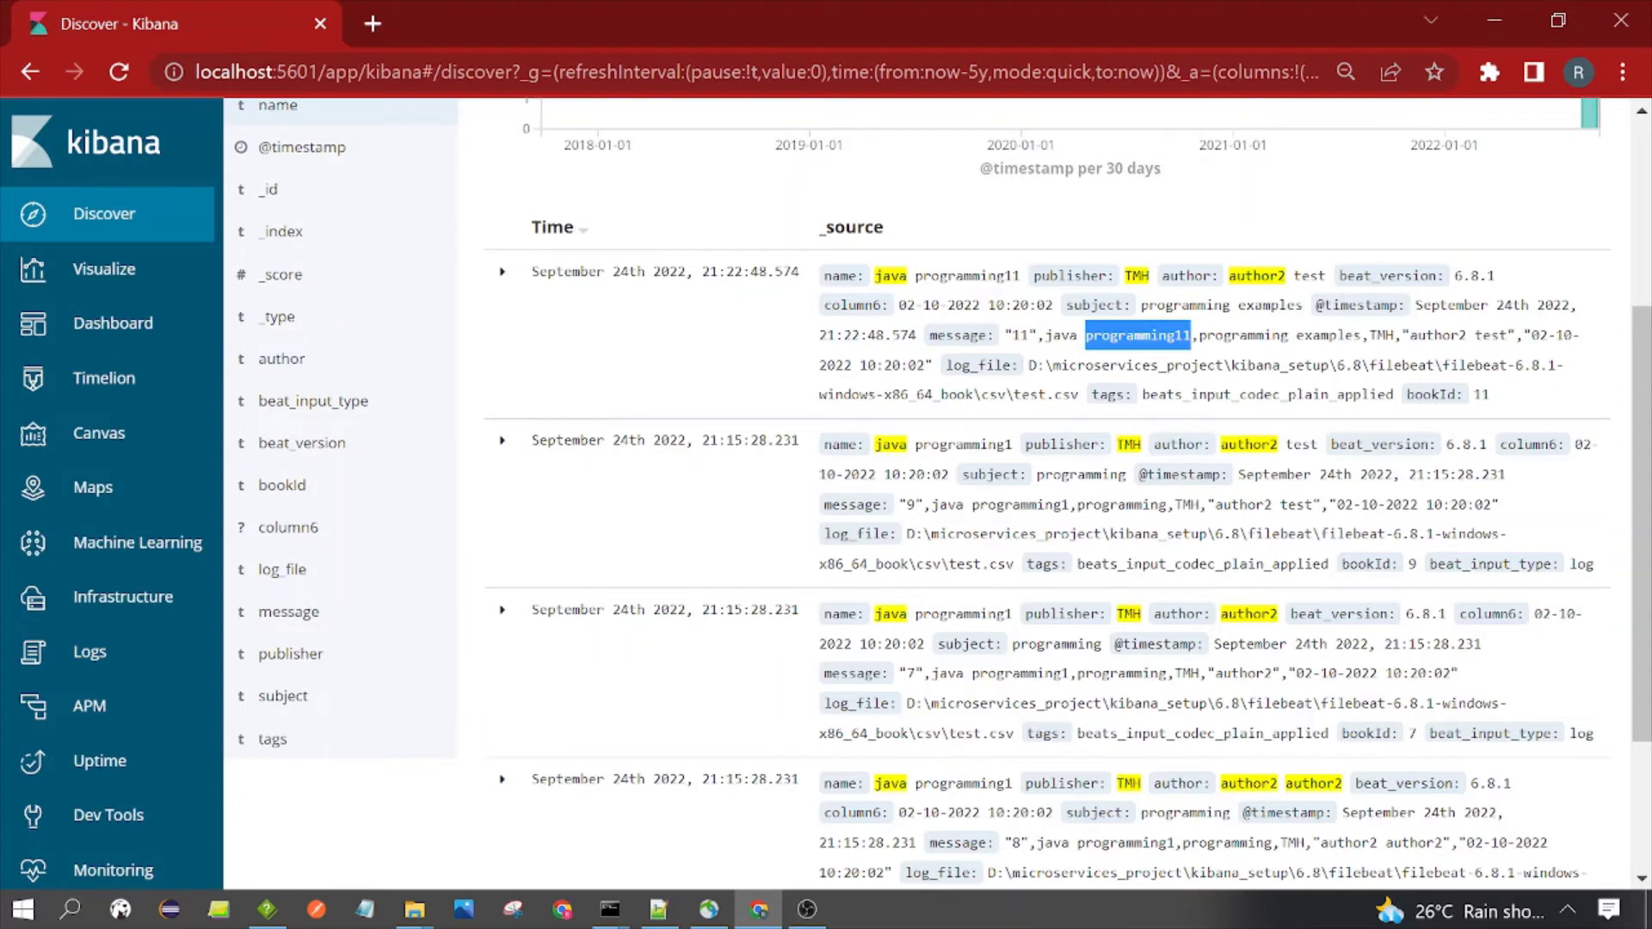
{"action": "scroll", "coordinate": [559, 345], "scroll_direction": "up", "scroll_amount": 4}
- Edit the name filter value to 'java programming11', leaving a single hit
{"action": "mouse_move", "coordinate": [524, 220]}
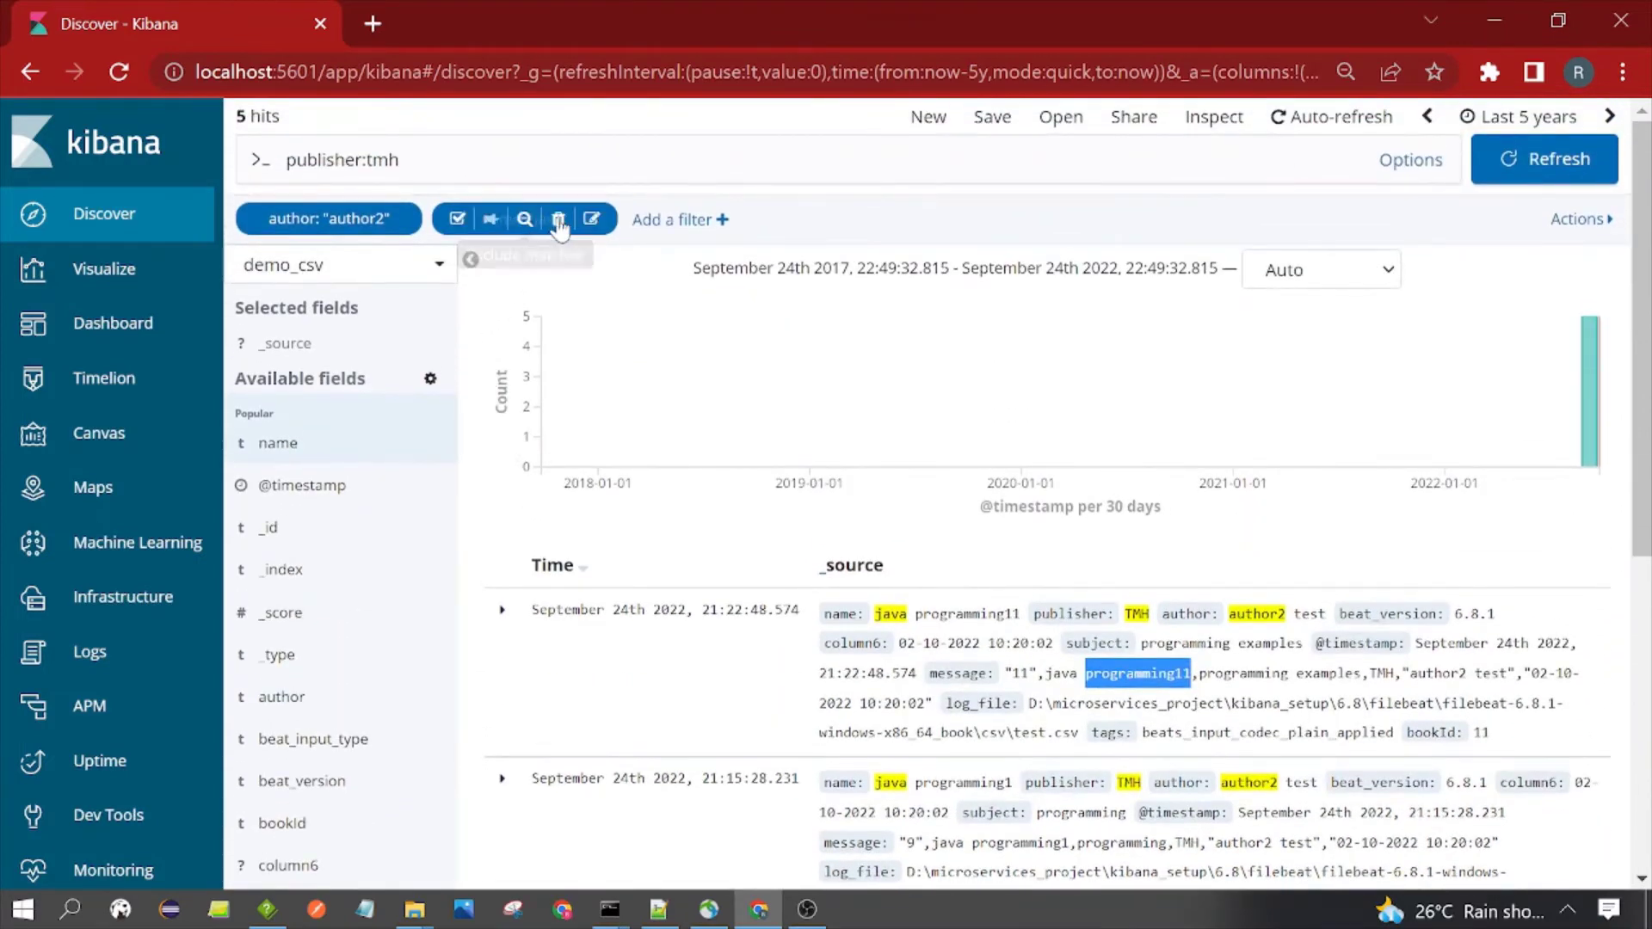
{"action": "left_click", "coordinate": [591, 220]}
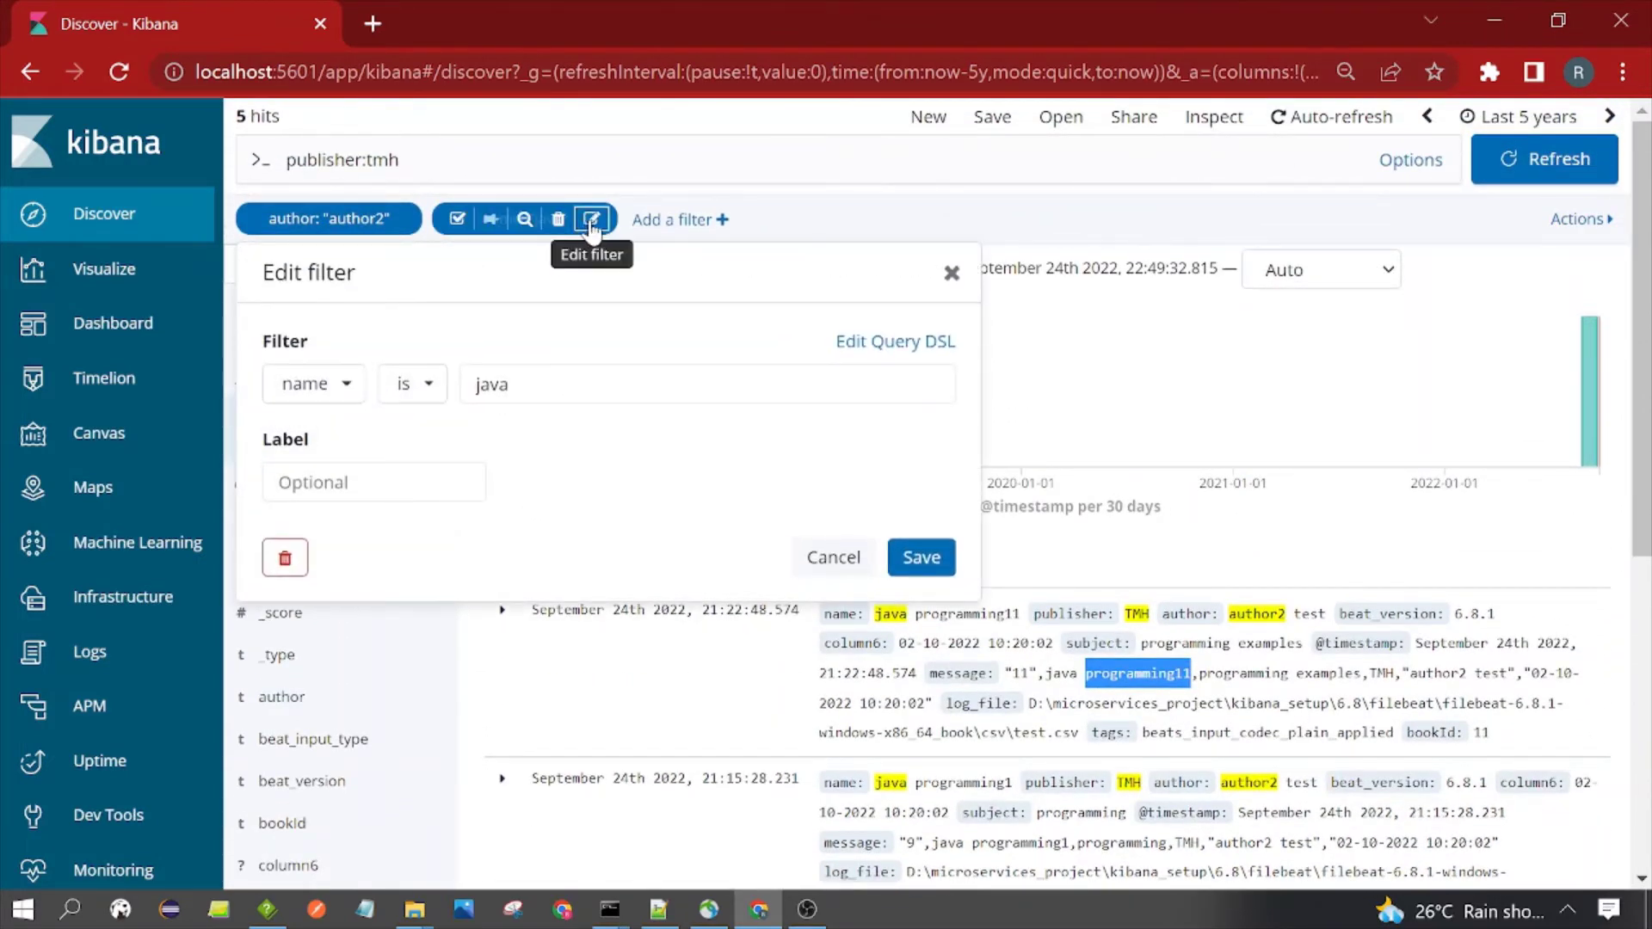
{"action": "left_click", "coordinate": [514, 385]}
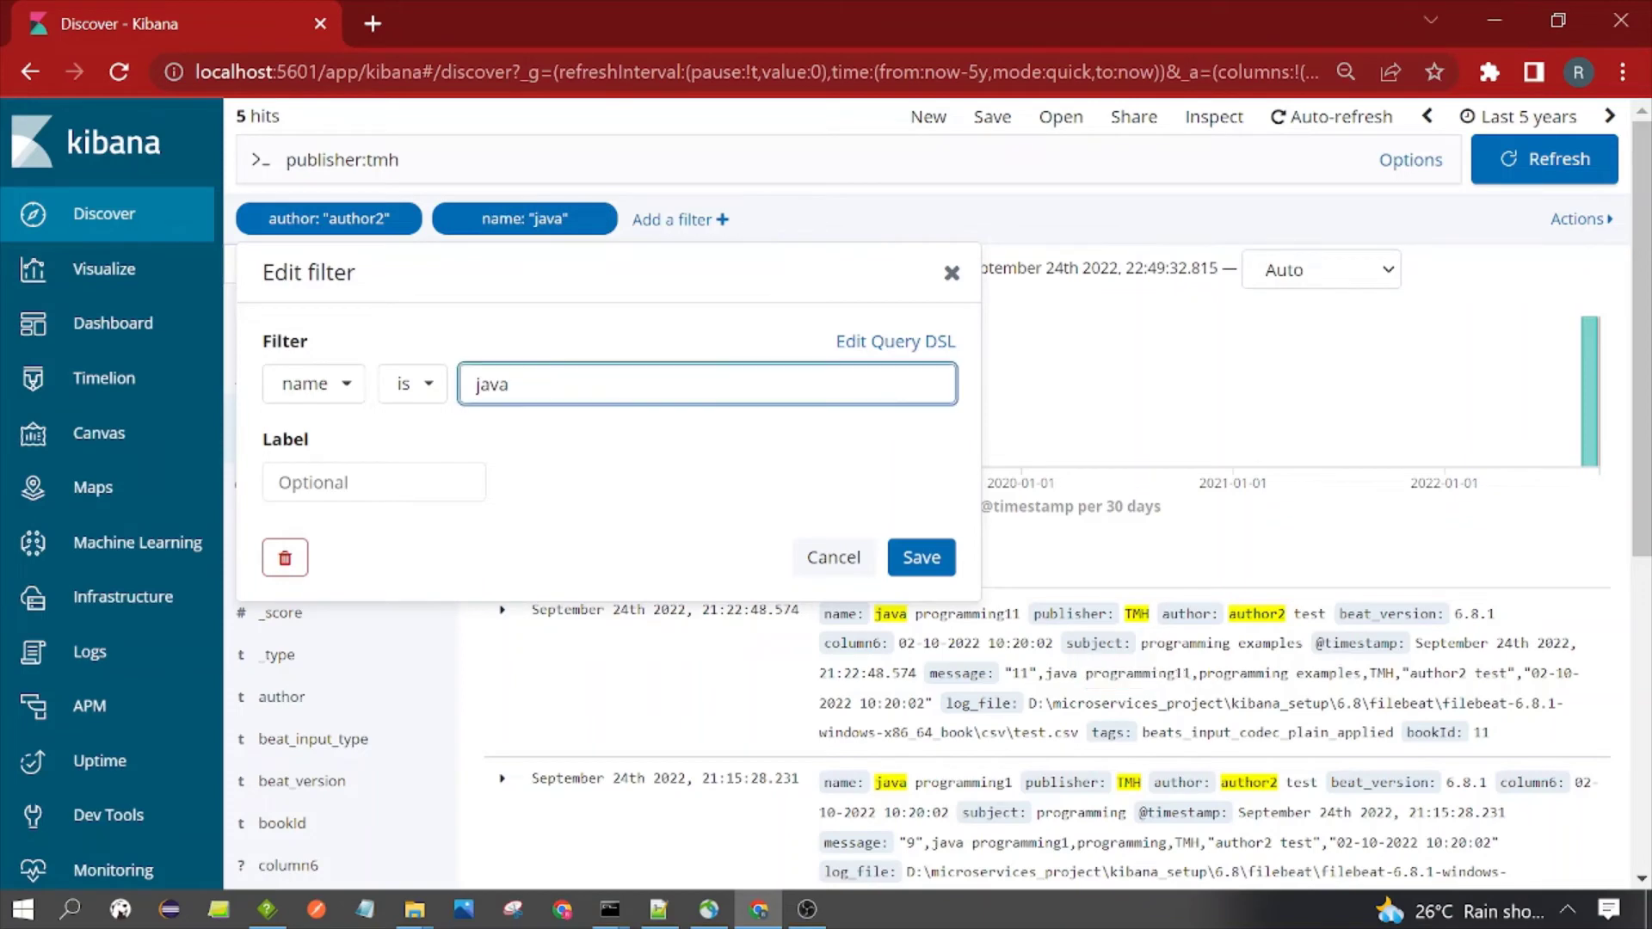
{"action": "key", "text": "ctrl+v"}
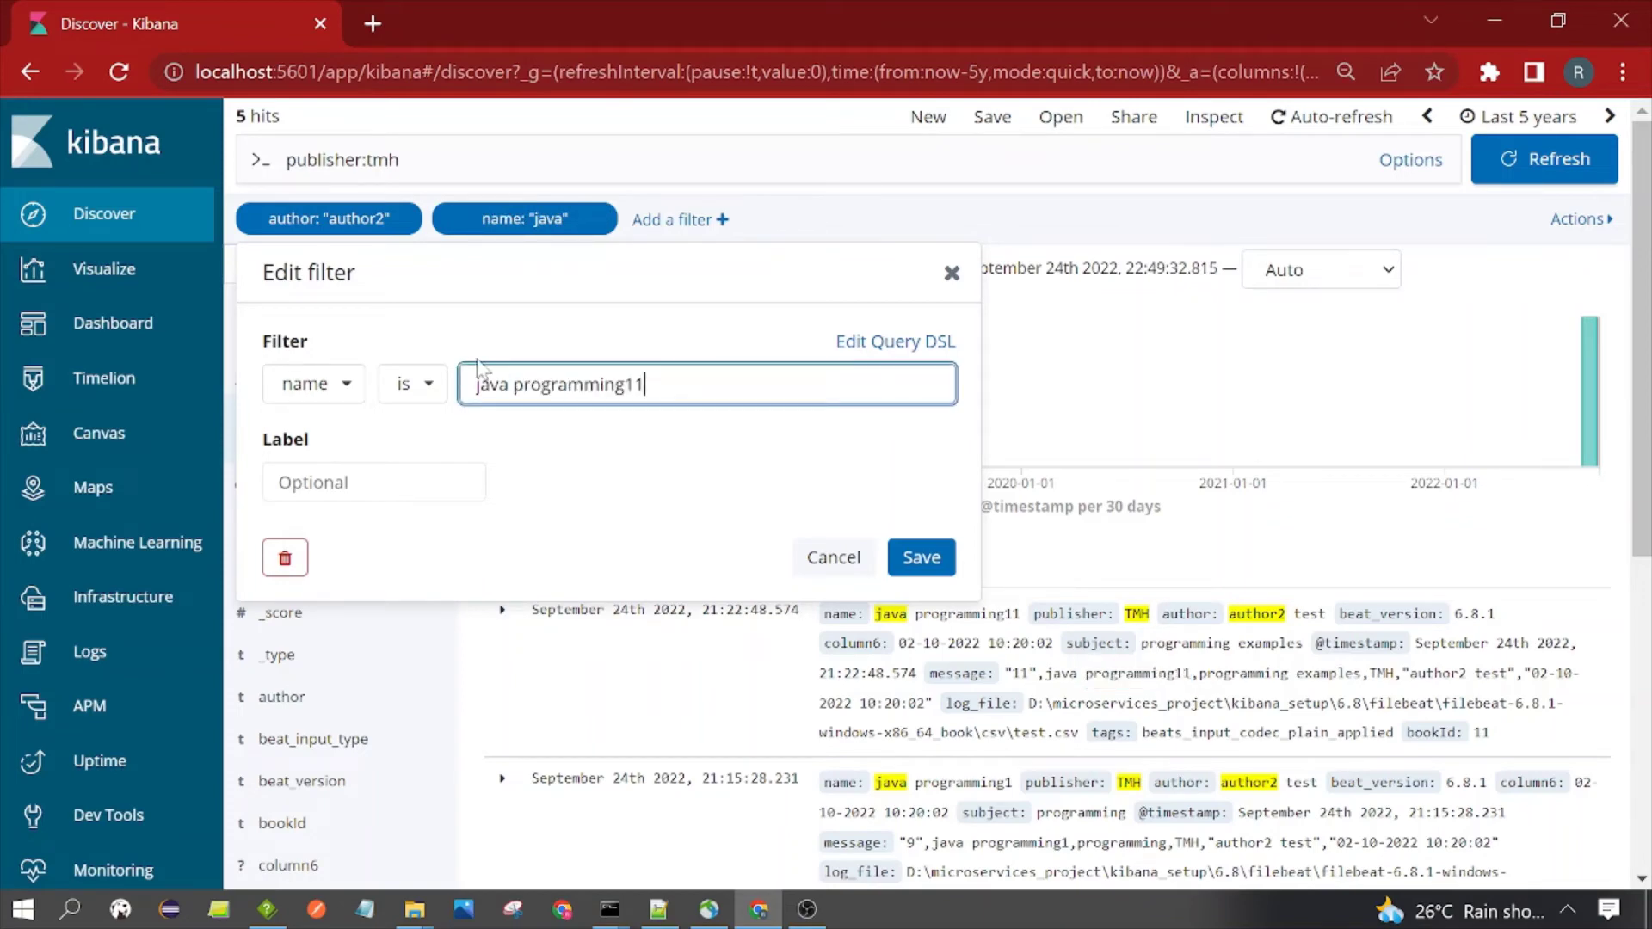
{"action": "left_click", "coordinate": [925, 560]}
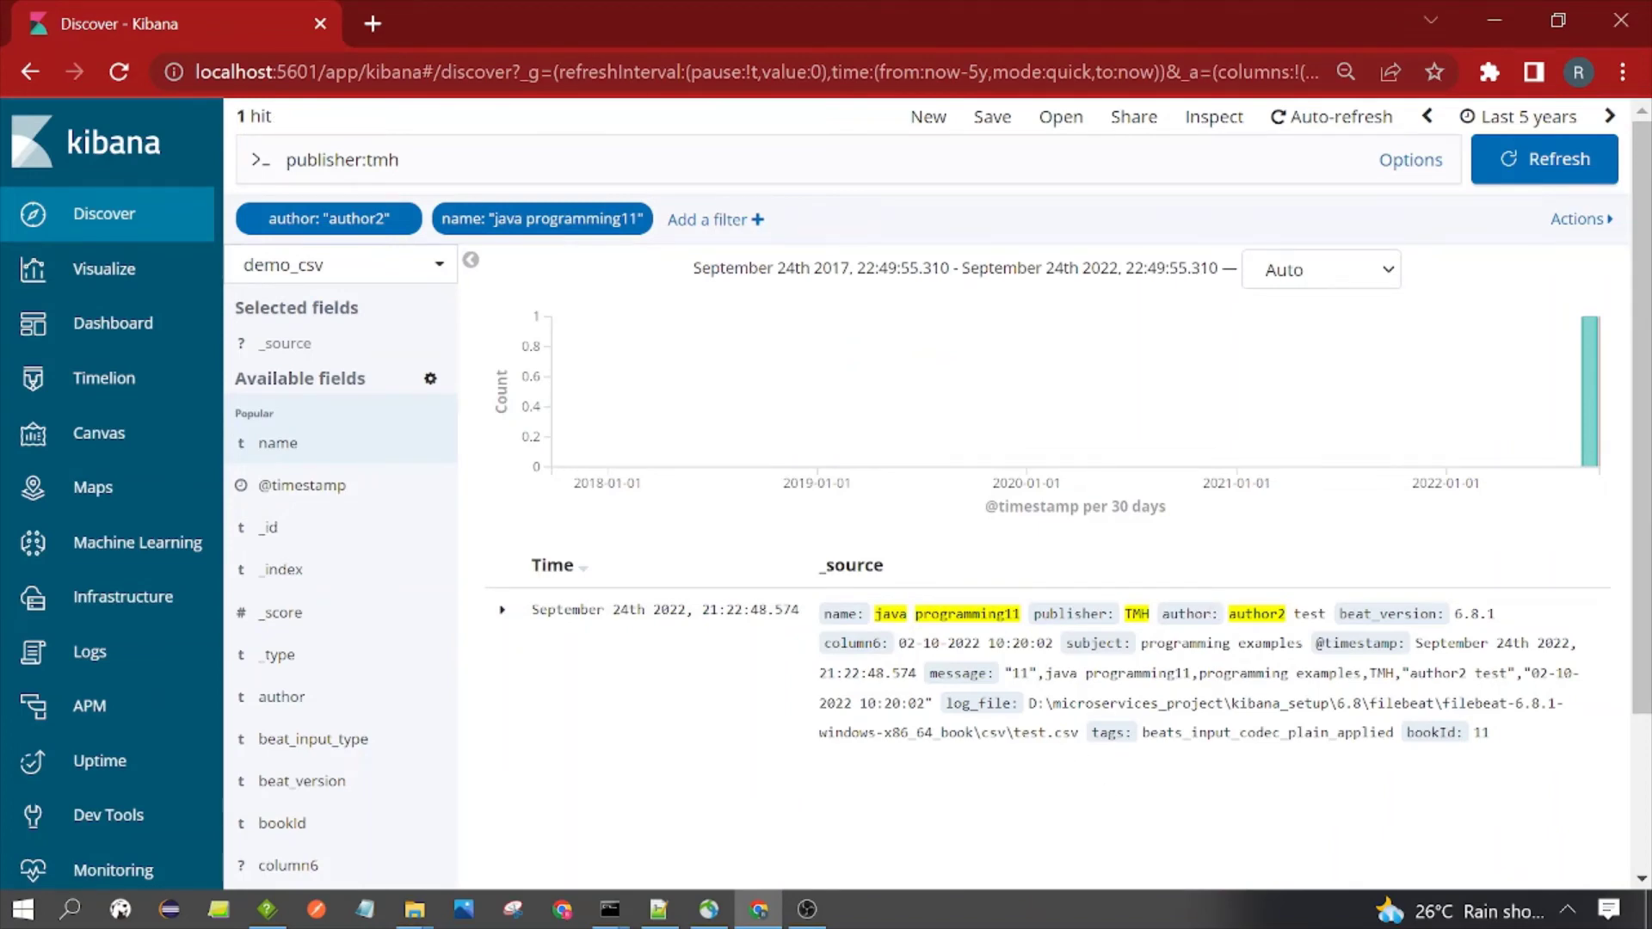
{"action": "left_click_drag", "start_coordinate": [874, 613], "coordinate": [1022, 614]}
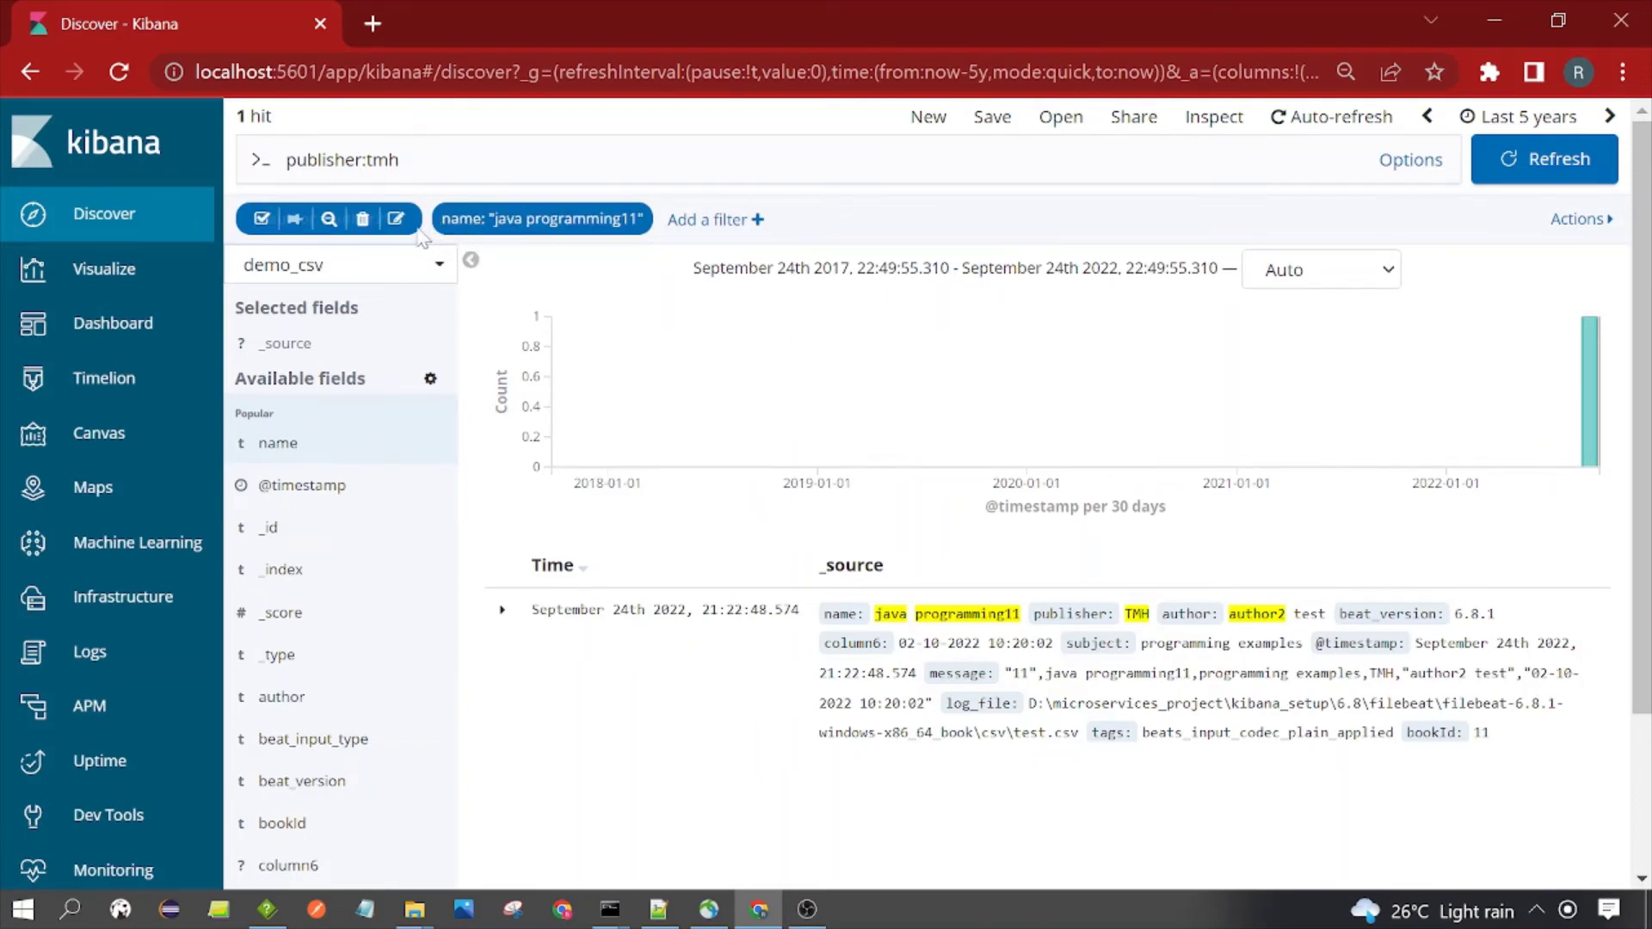
- Change the author filter to 'is one of' with values author and auth
{"action": "mouse_move", "coordinate": [460, 228]}
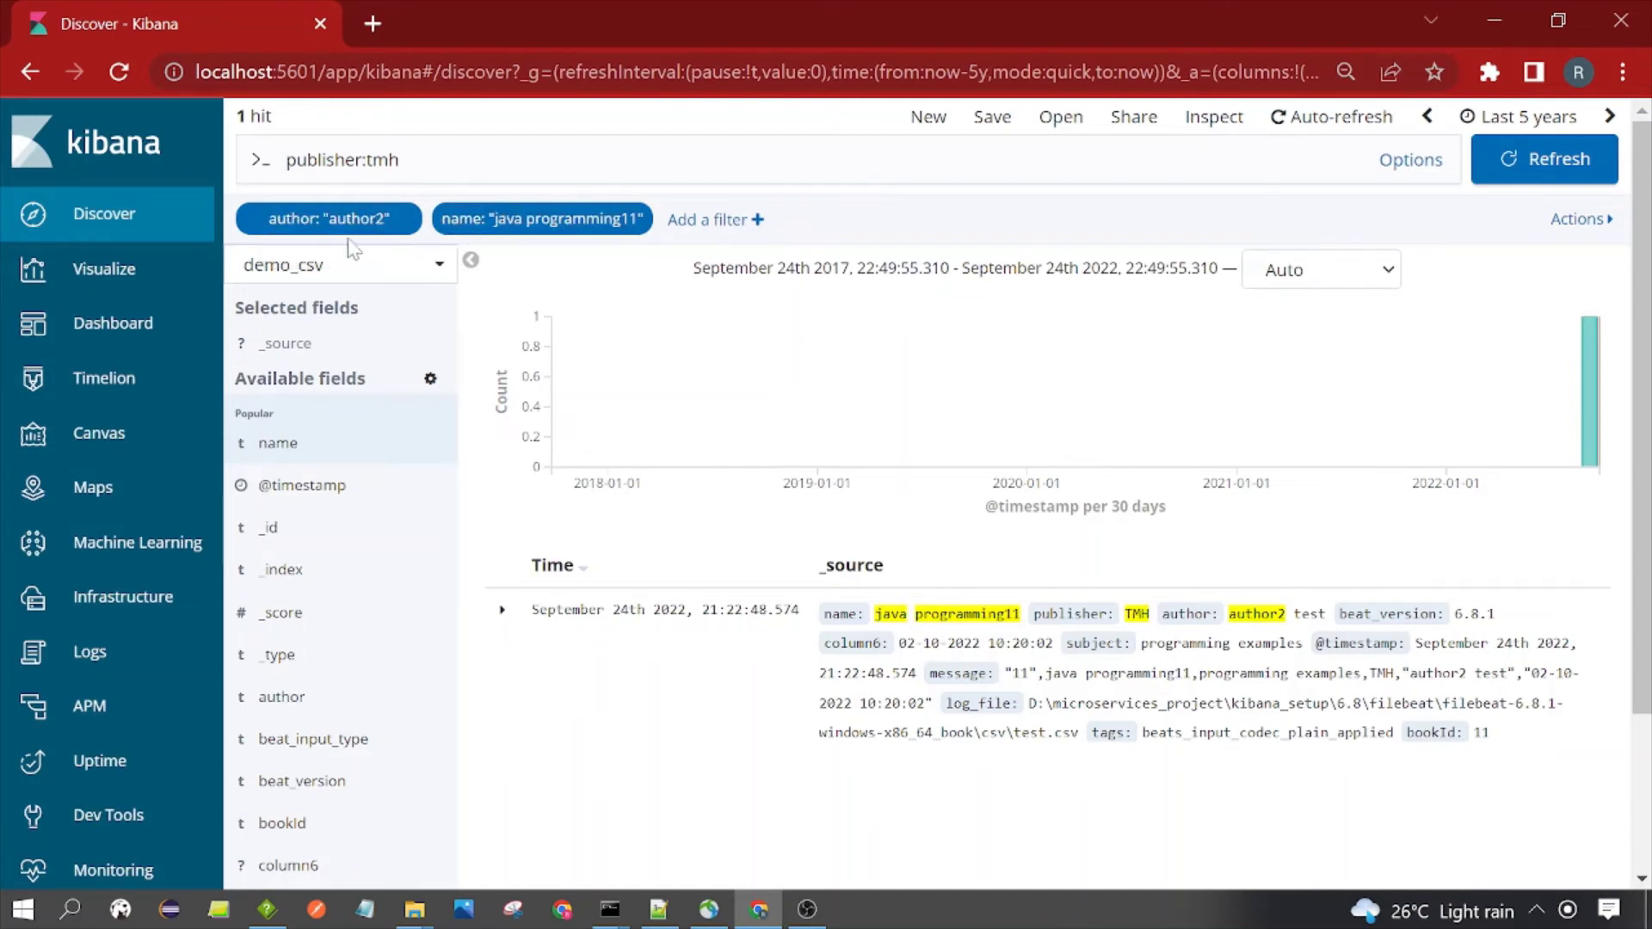
{"action": "left_click", "coordinate": [395, 218]}
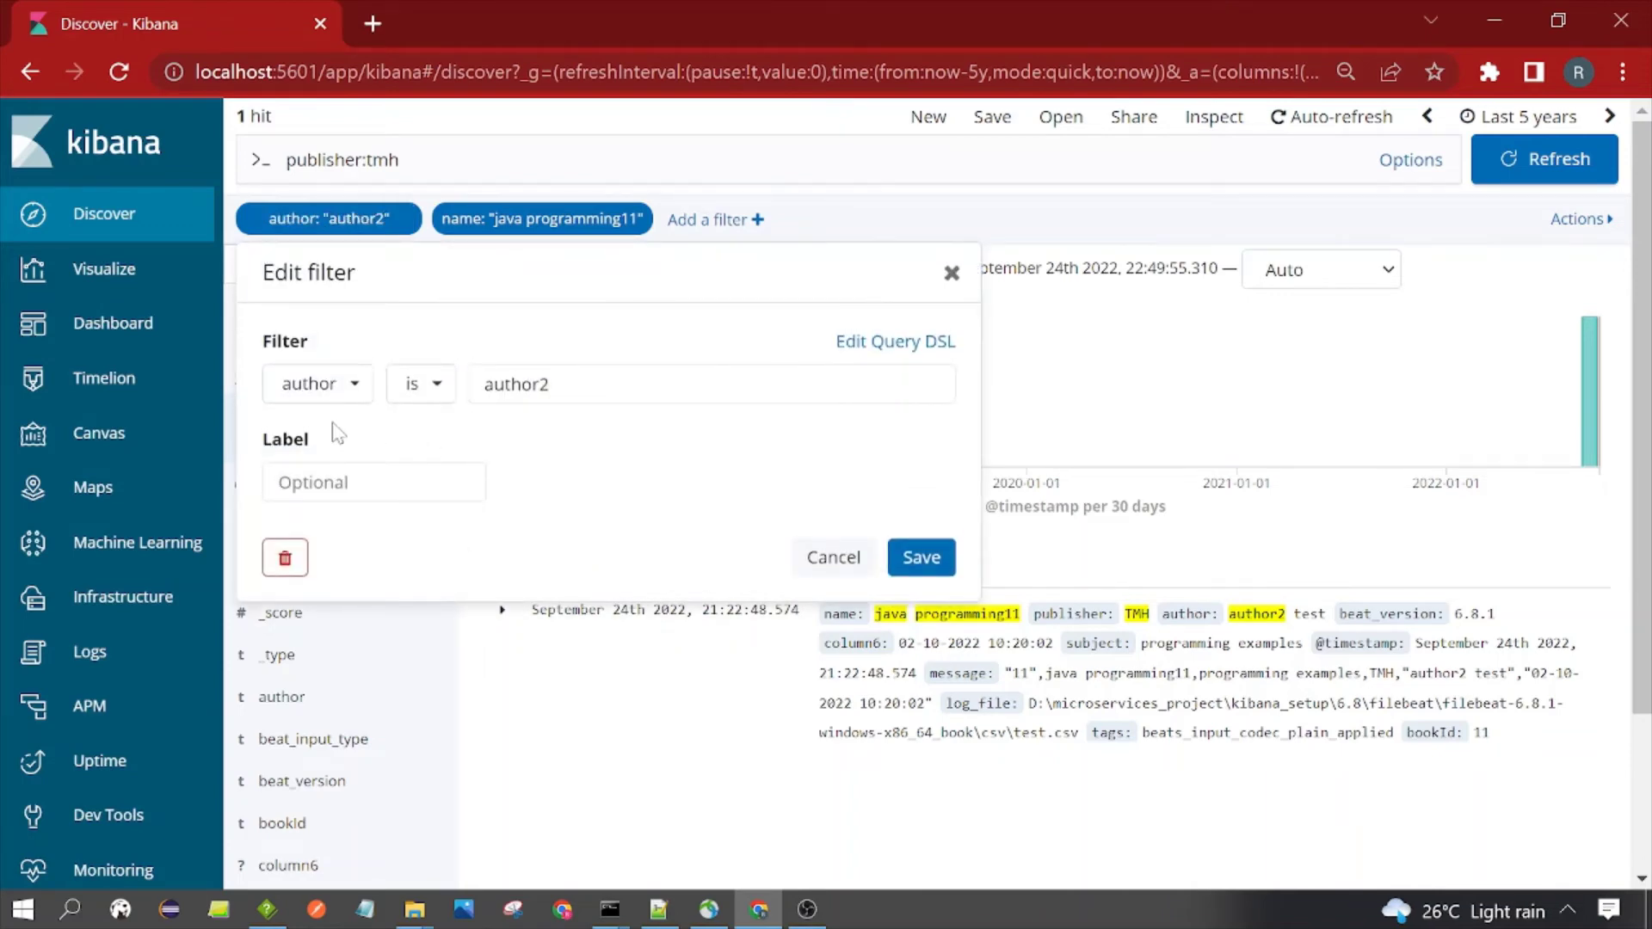
{"action": "left_click", "coordinate": [429, 393]}
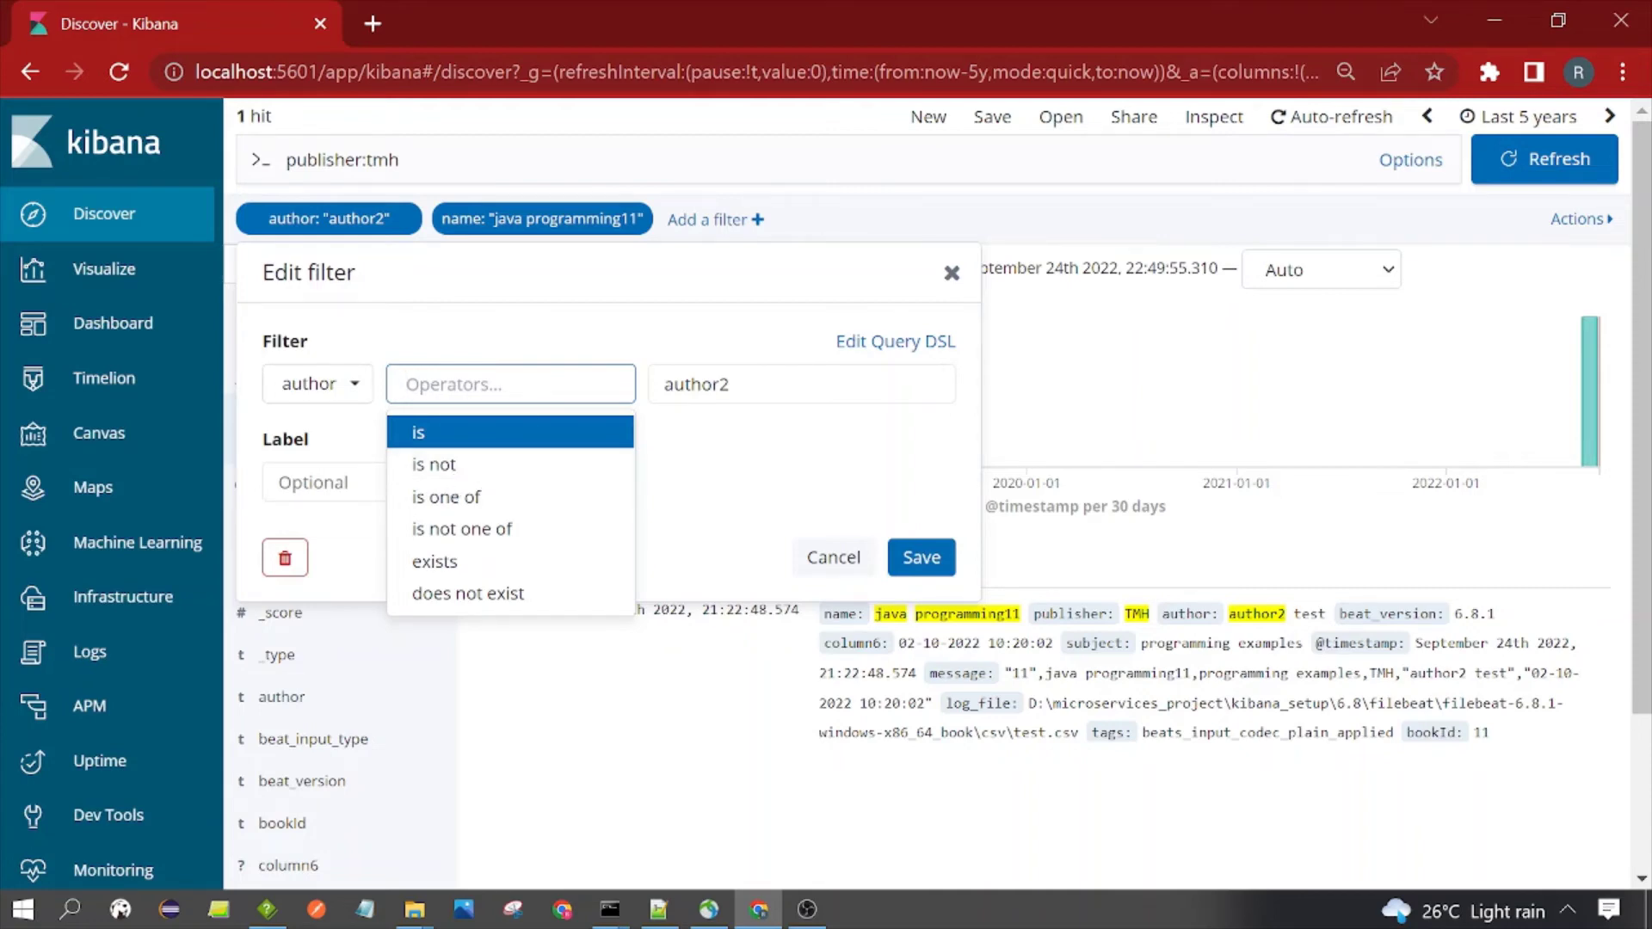
{"action": "left_click", "coordinate": [484, 508]}
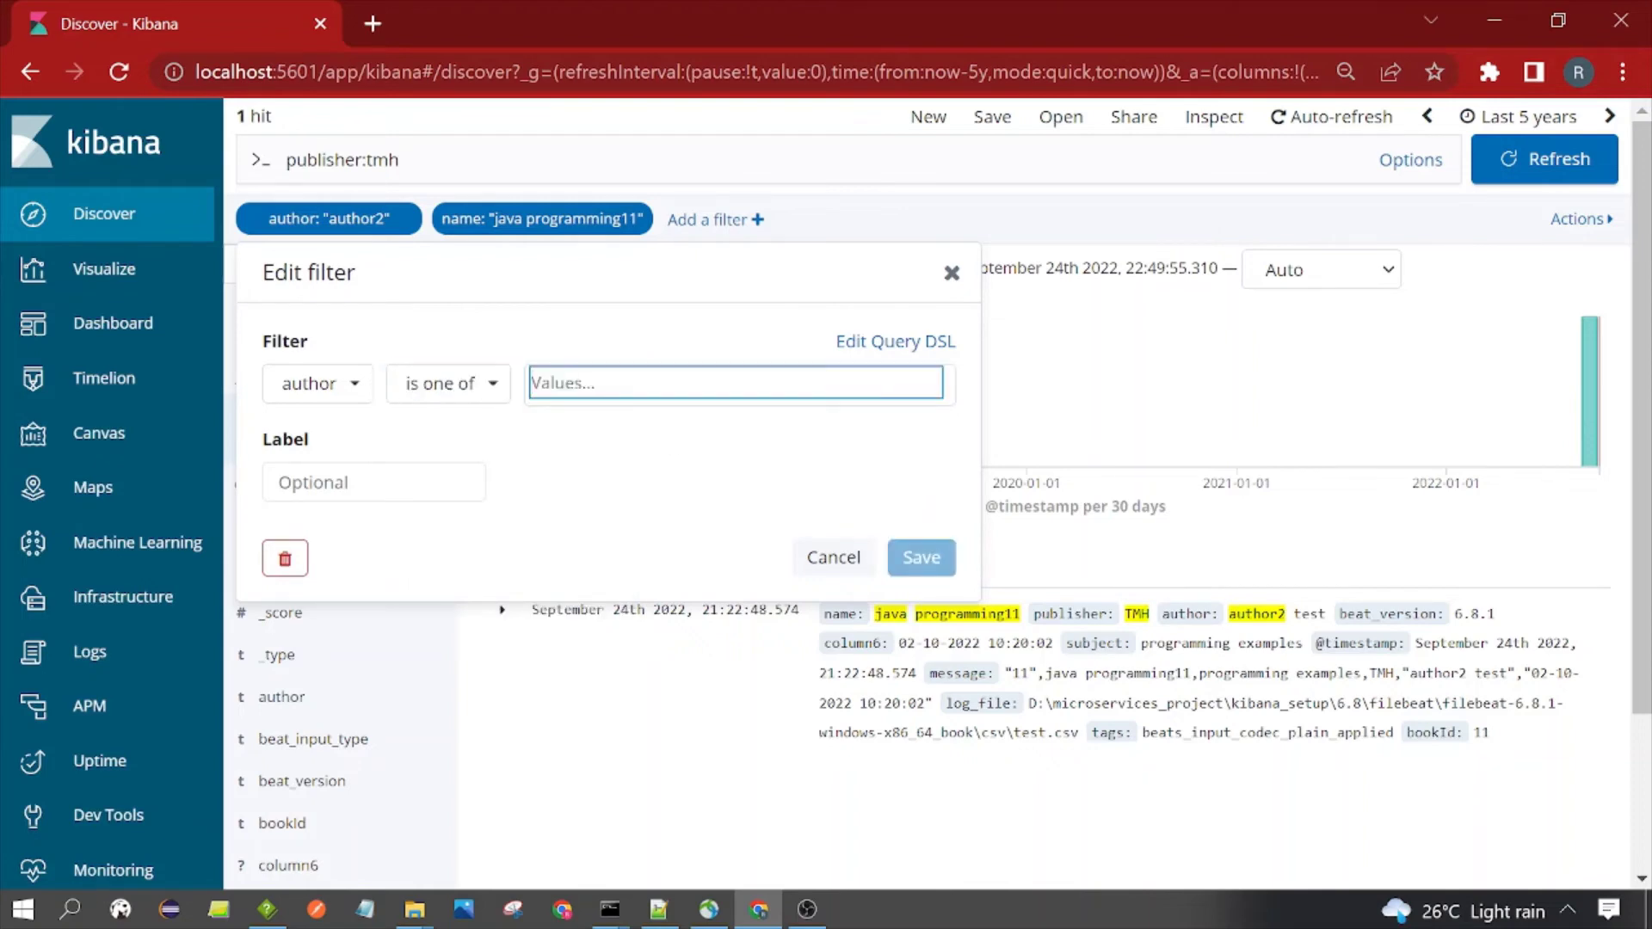
{"action": "type", "text": "al"}
{"action": "type", "text": "uthor"}
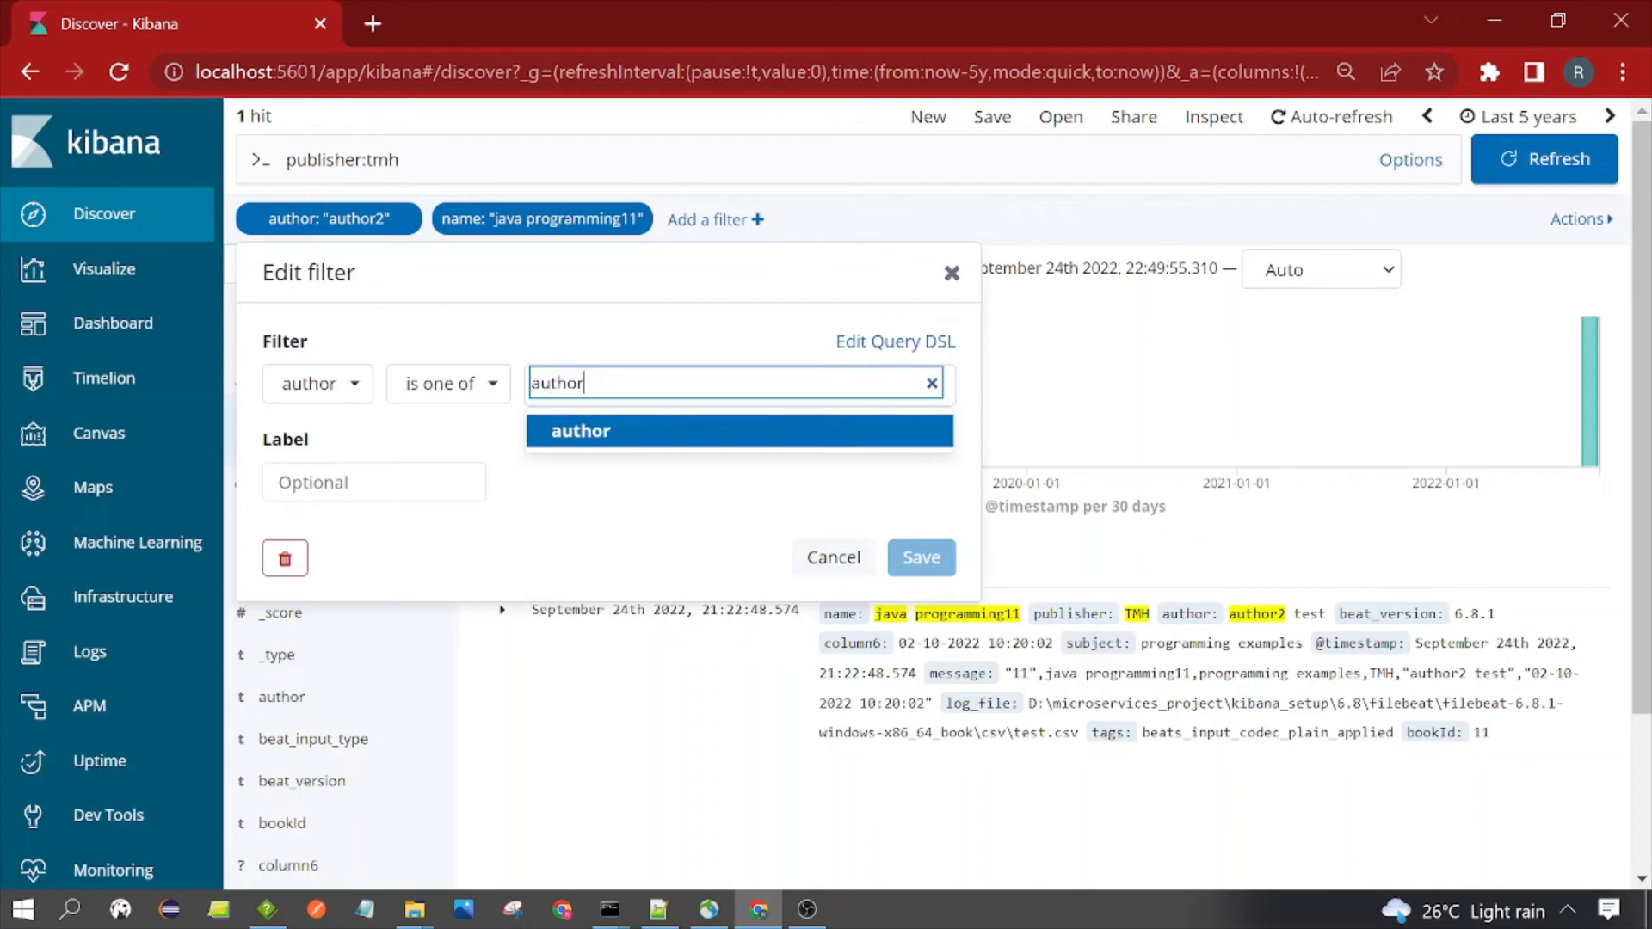
{"action": "left_click", "coordinate": [628, 451]}
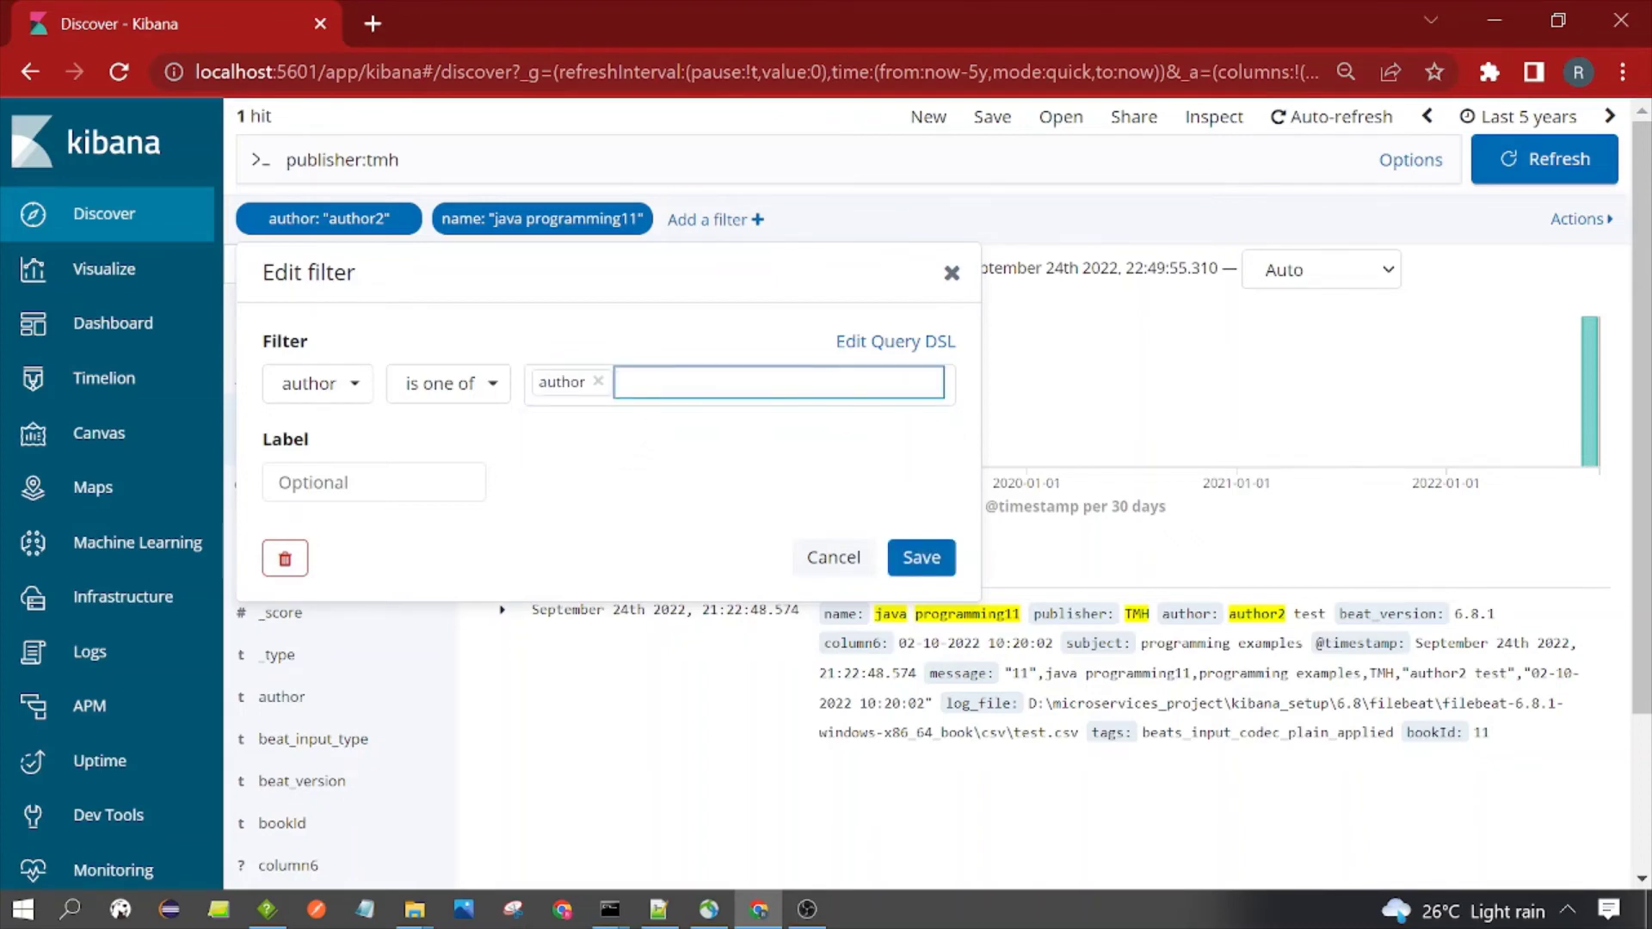
{"action": "type", "text": "auth"}
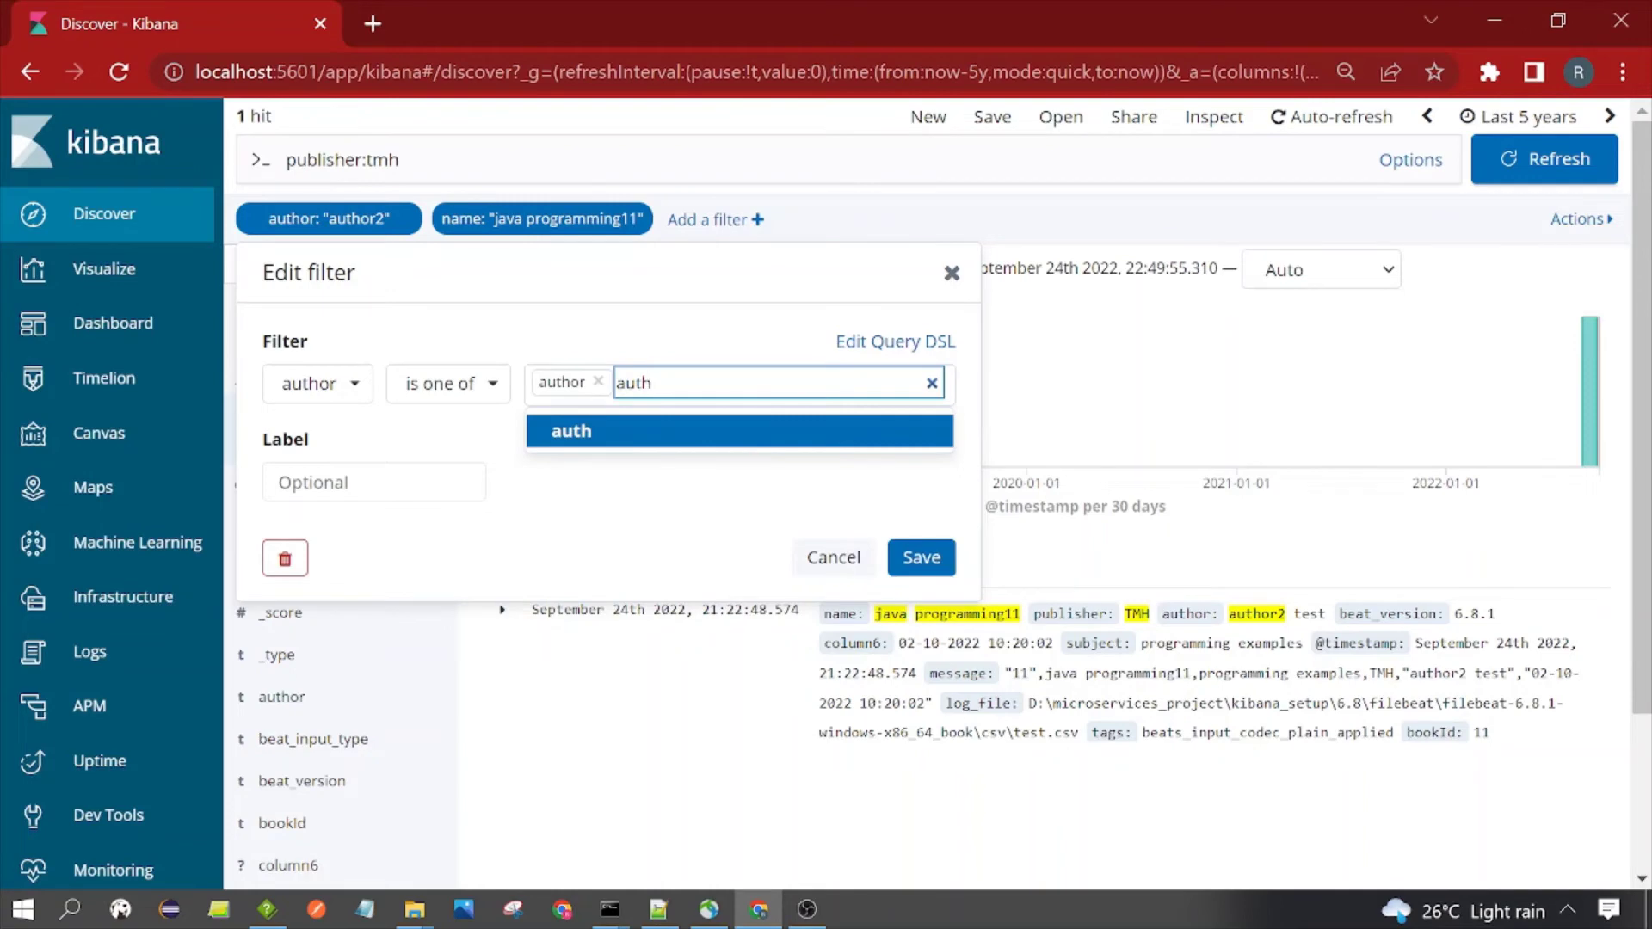
{"action": "left_click", "coordinate": [643, 428]}
{"action": "left_click", "coordinate": [919, 558]}
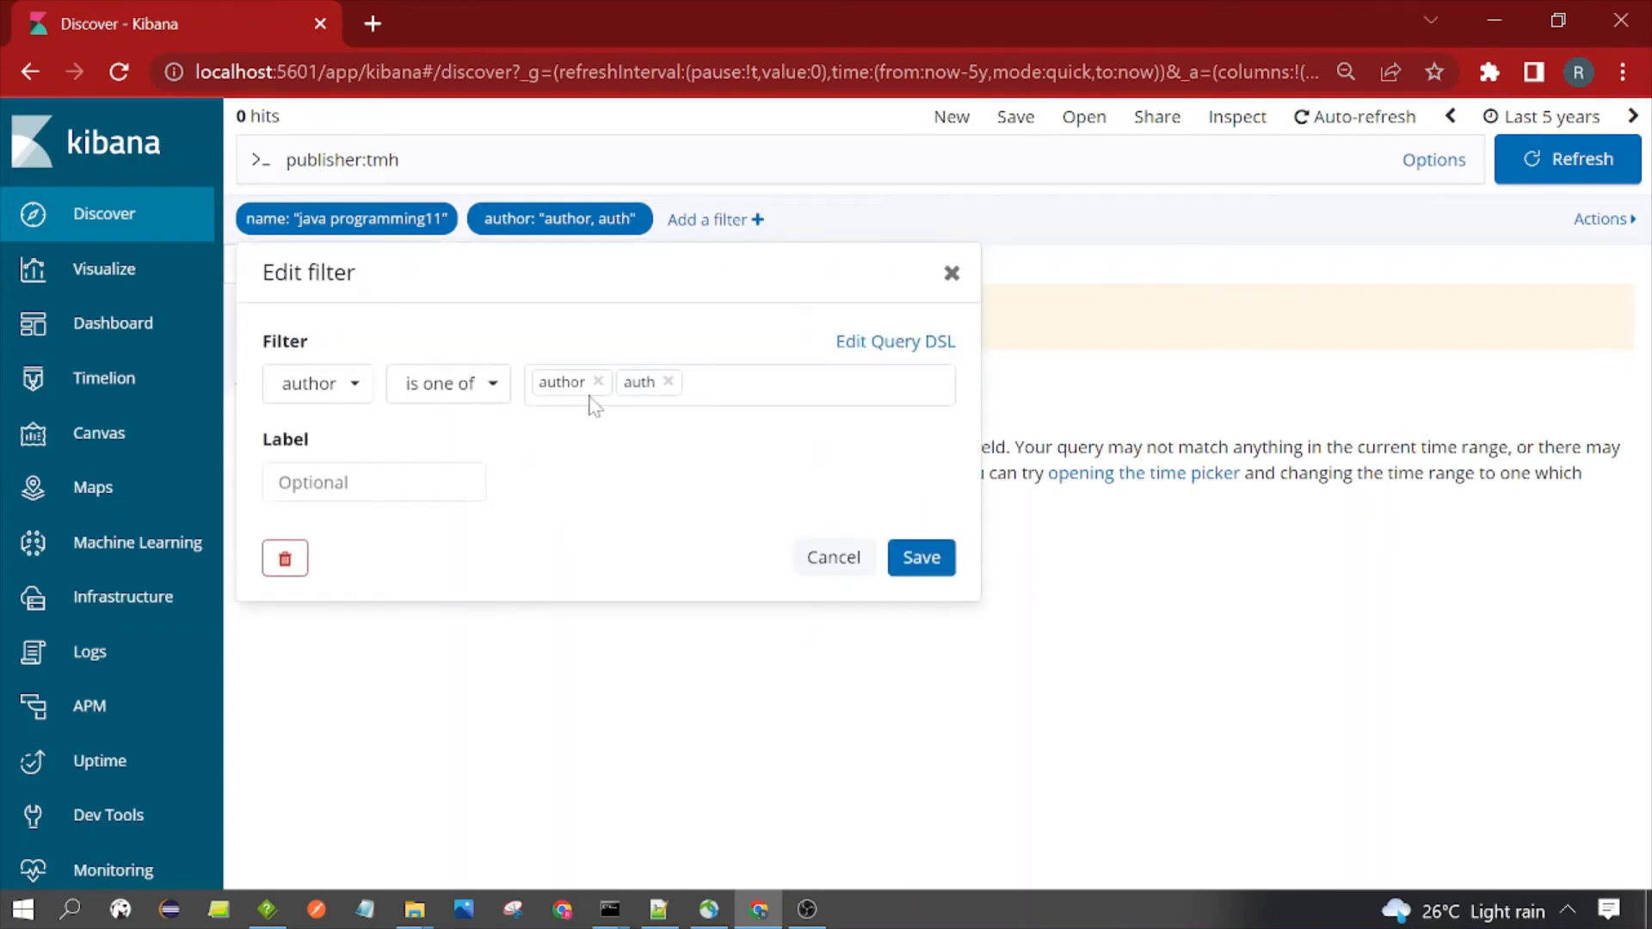
- Switch the author filter operator to 'exists' and save it
{"action": "left_click", "coordinate": [437, 382]}
{"action": "left_click", "coordinate": [431, 570]}
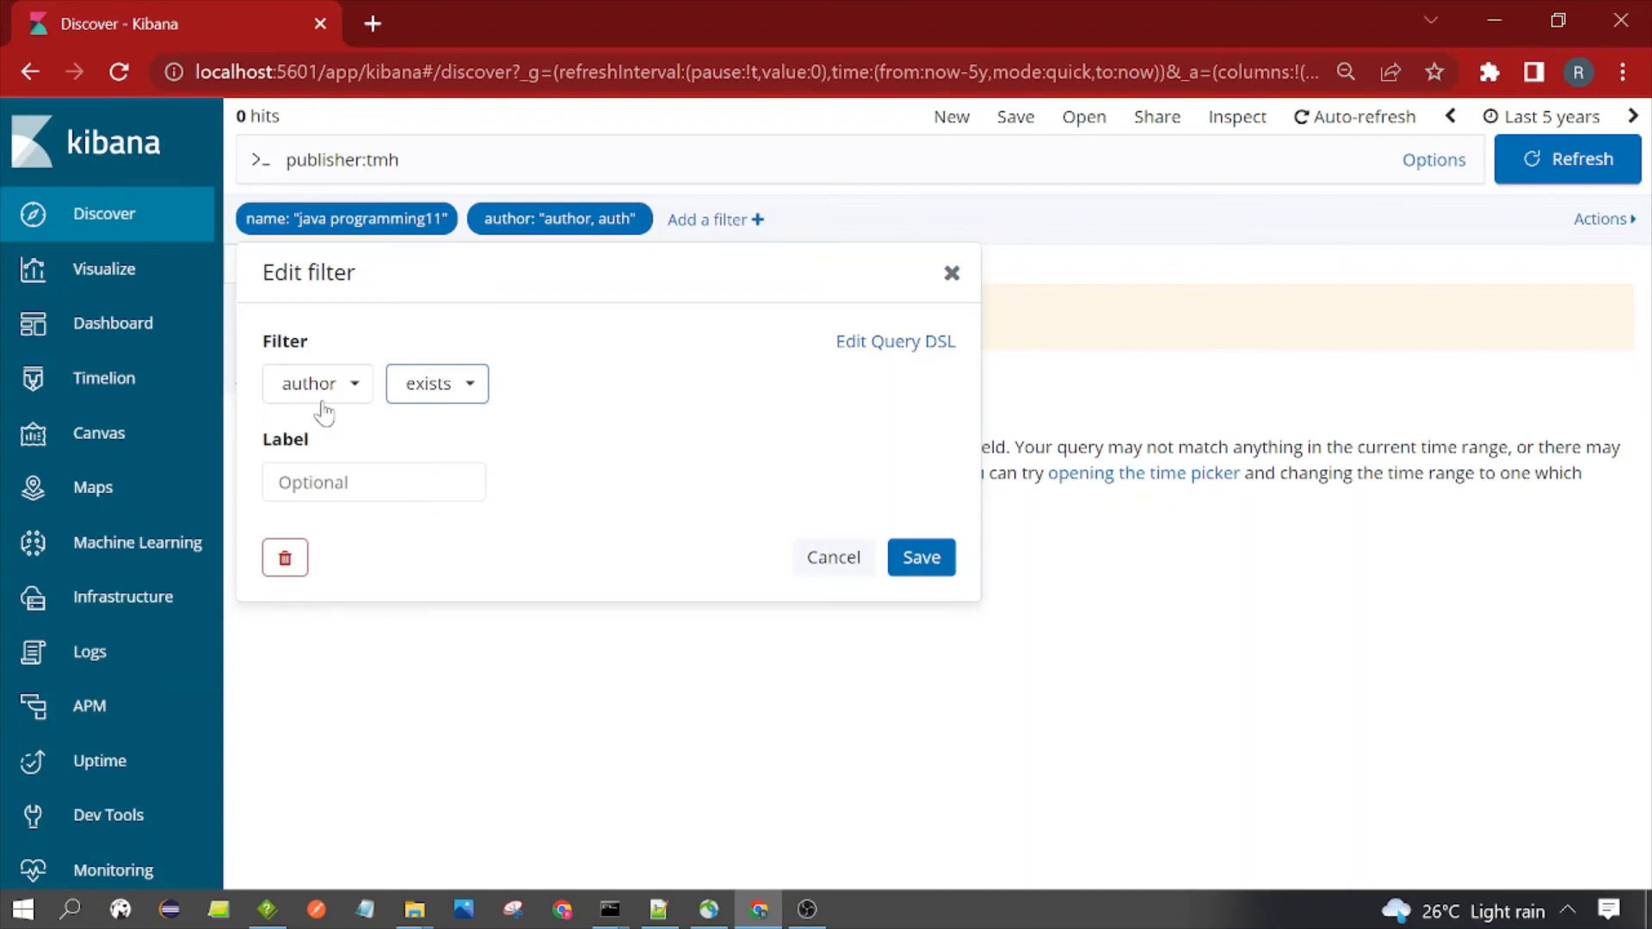
{"action": "left_click", "coordinate": [913, 560]}
- Set the author filter operator to 'does not exist' and save, giving 0 hits
{"action": "scroll", "coordinate": [1623, 373], "scroll_direction": "down", "scroll_amount": 10}
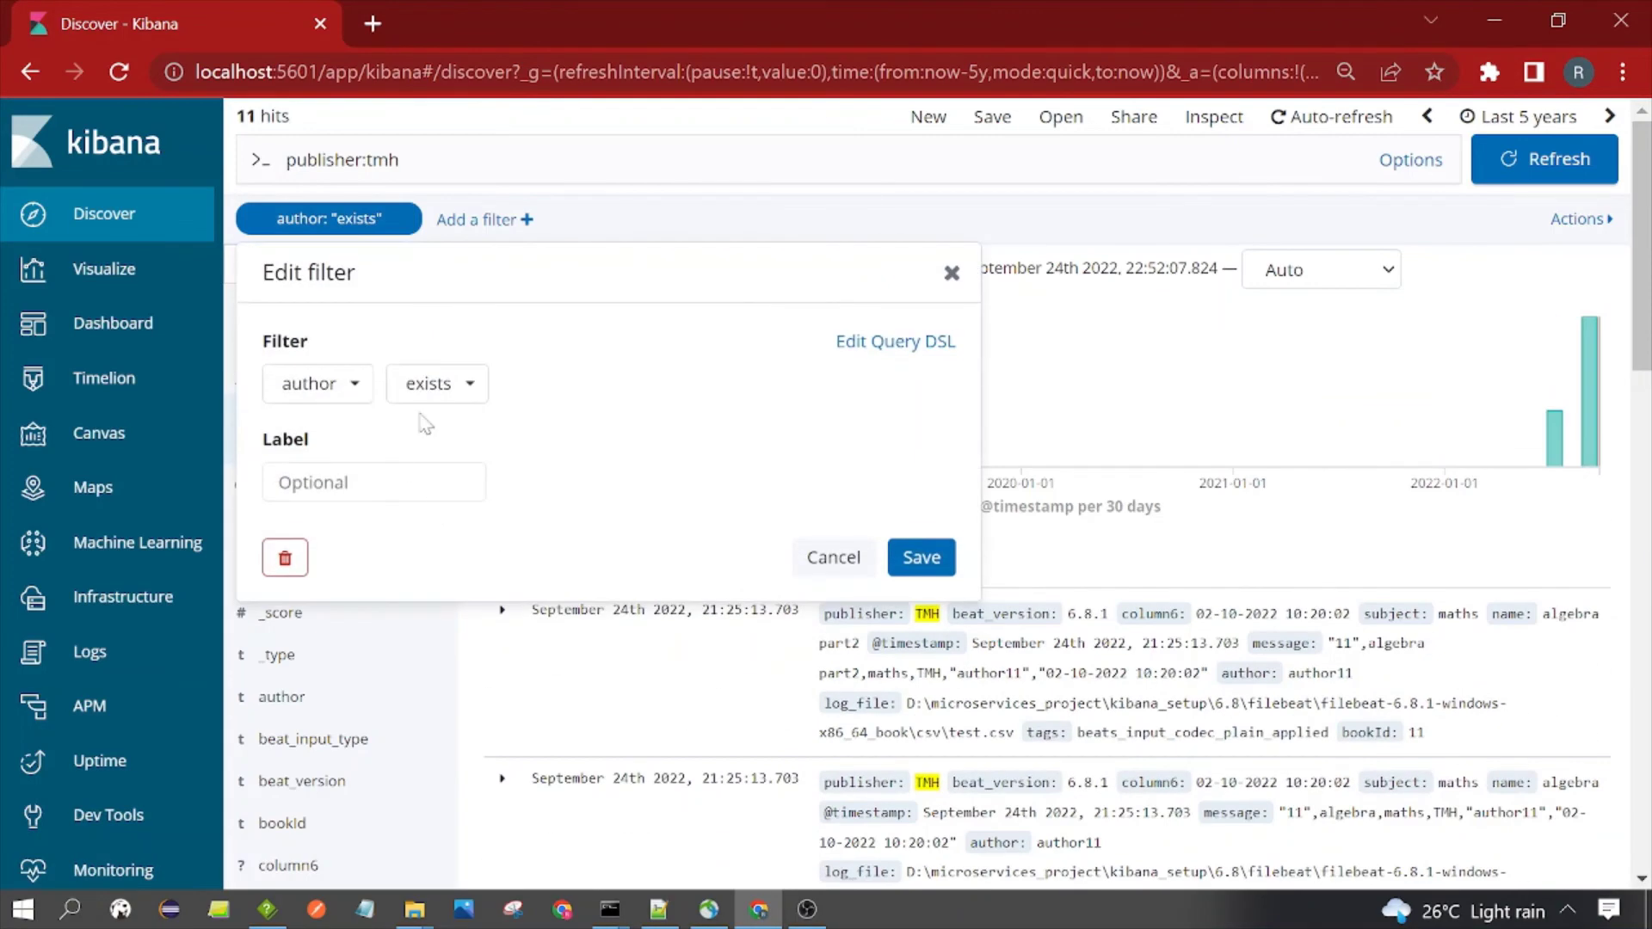
{"action": "left_click", "coordinate": [446, 386]}
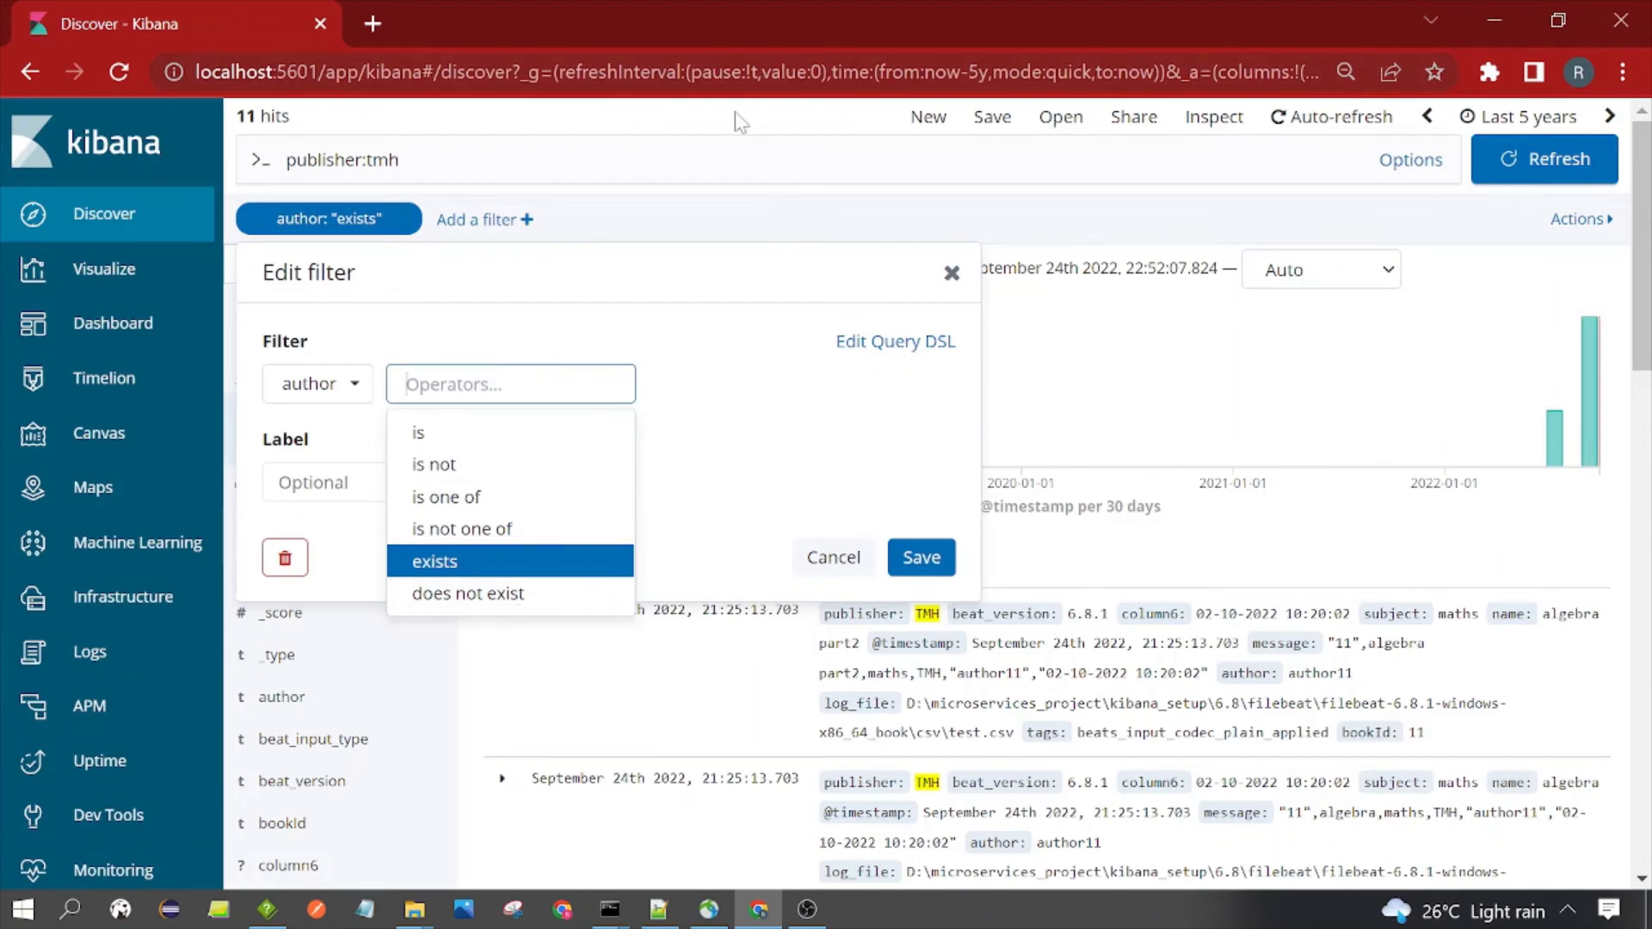
{"action": "left_click", "coordinate": [707, 300]}
{"action": "left_click", "coordinate": [466, 394]}
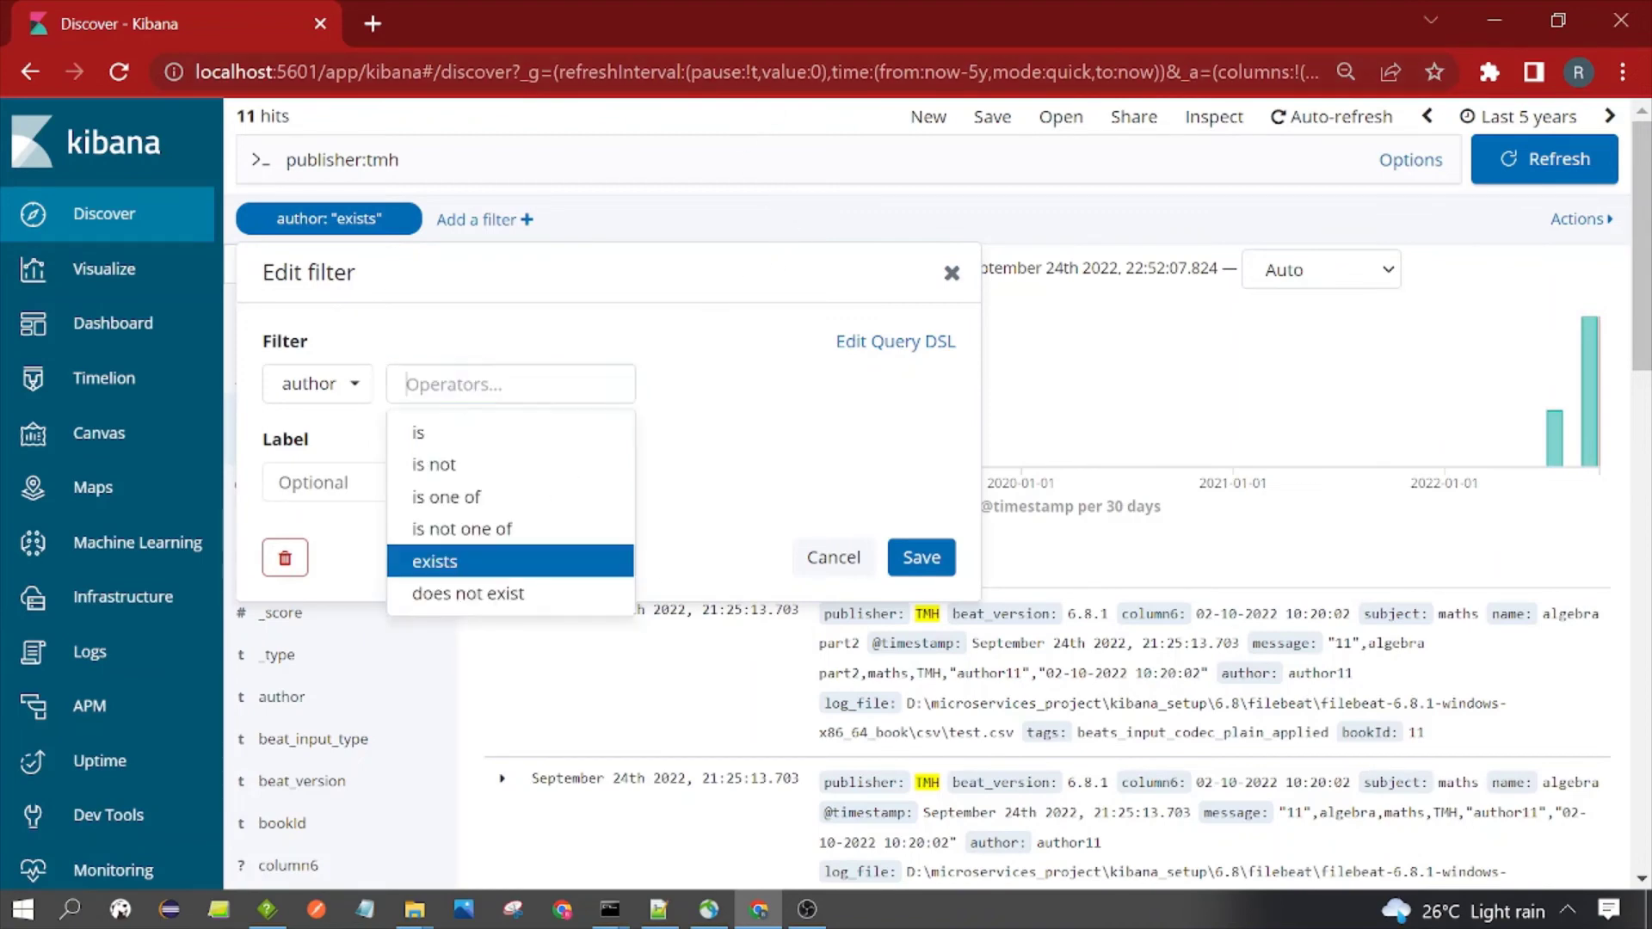
{"action": "left_click", "coordinate": [485, 595]}
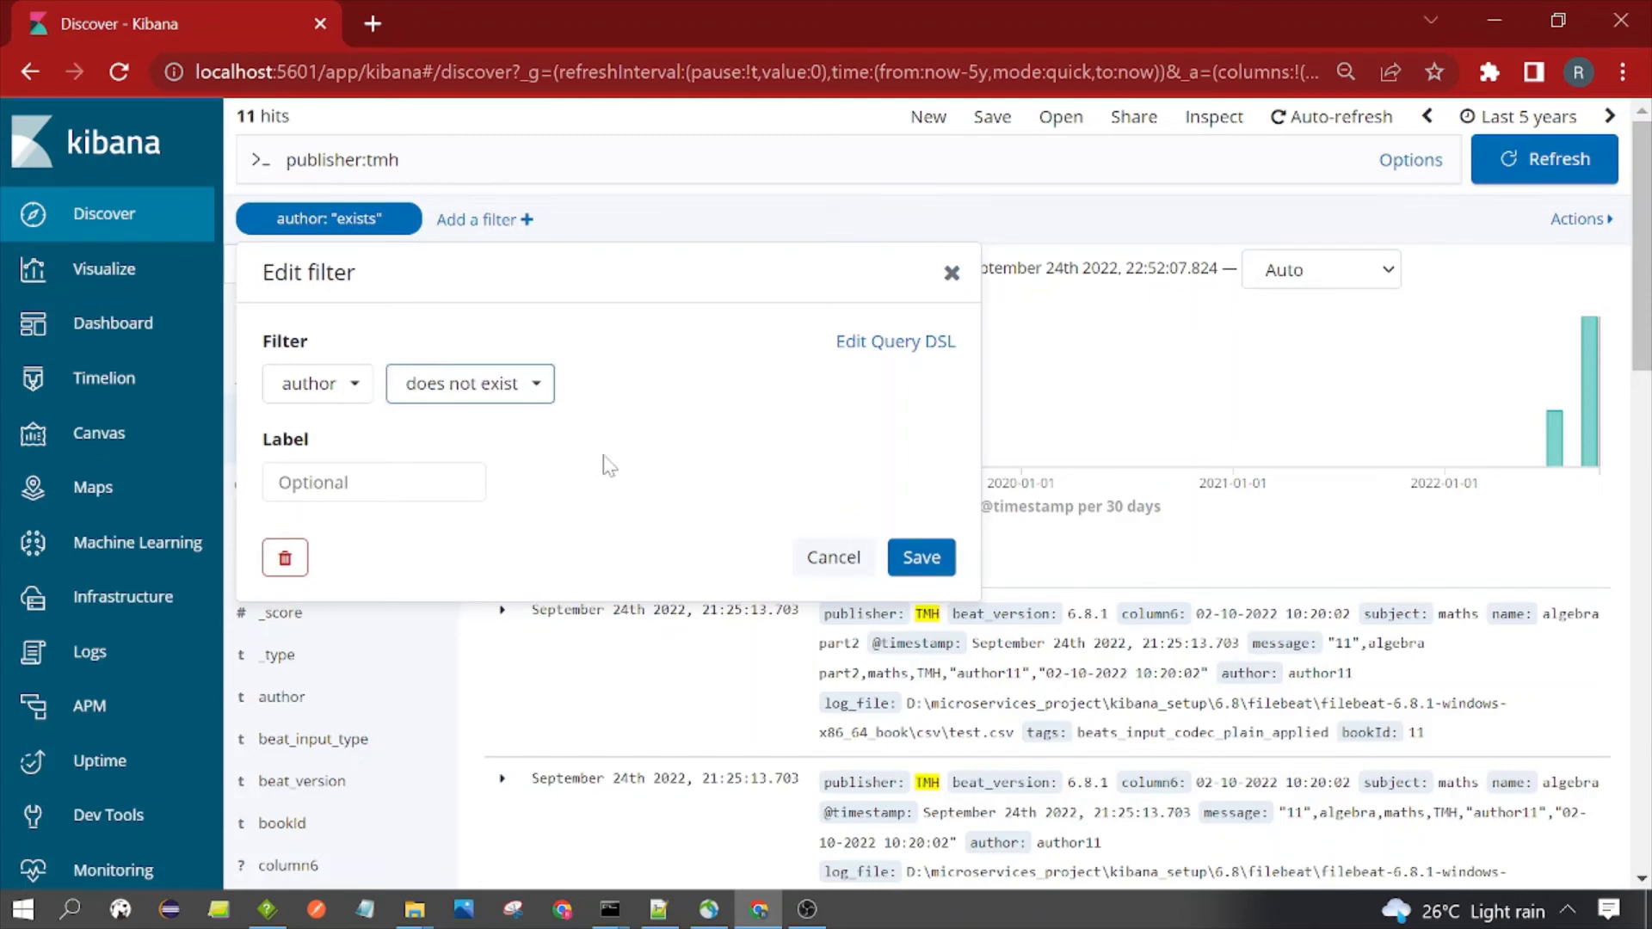
{"action": "key", "text": "Return"}
{"action": "mouse_move", "coordinate": [339, 224]}
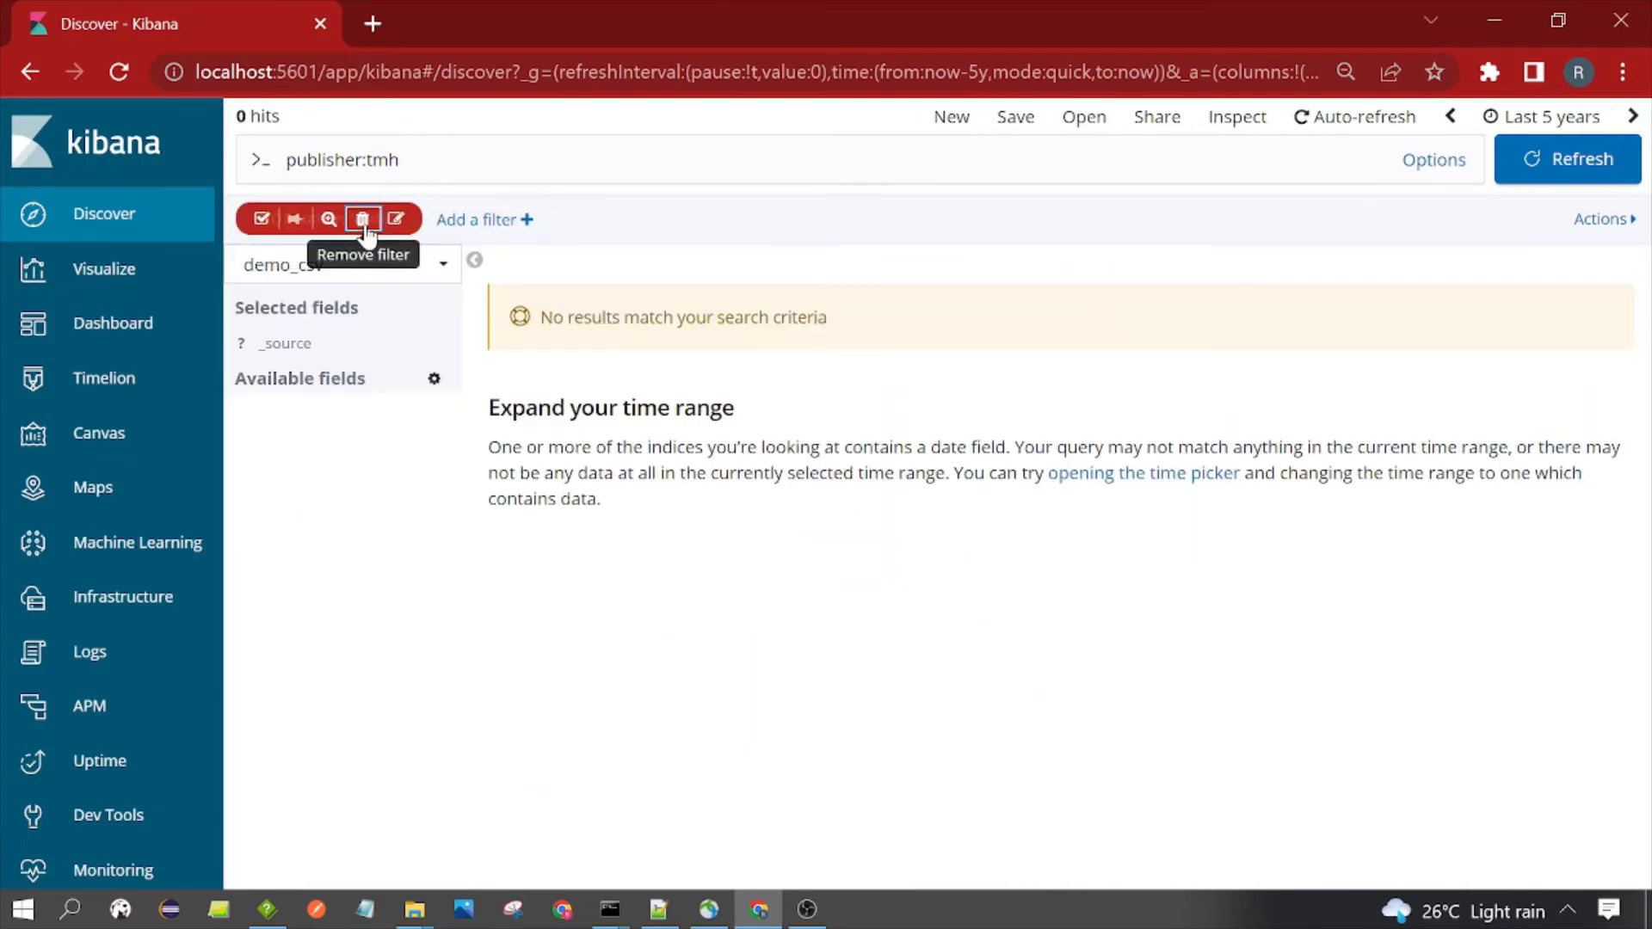
- Delete the author filter pill, then select the publisher:tmh query text
{"action": "left_click", "coordinate": [362, 221]}
{"action": "left_click", "coordinate": [402, 160]}
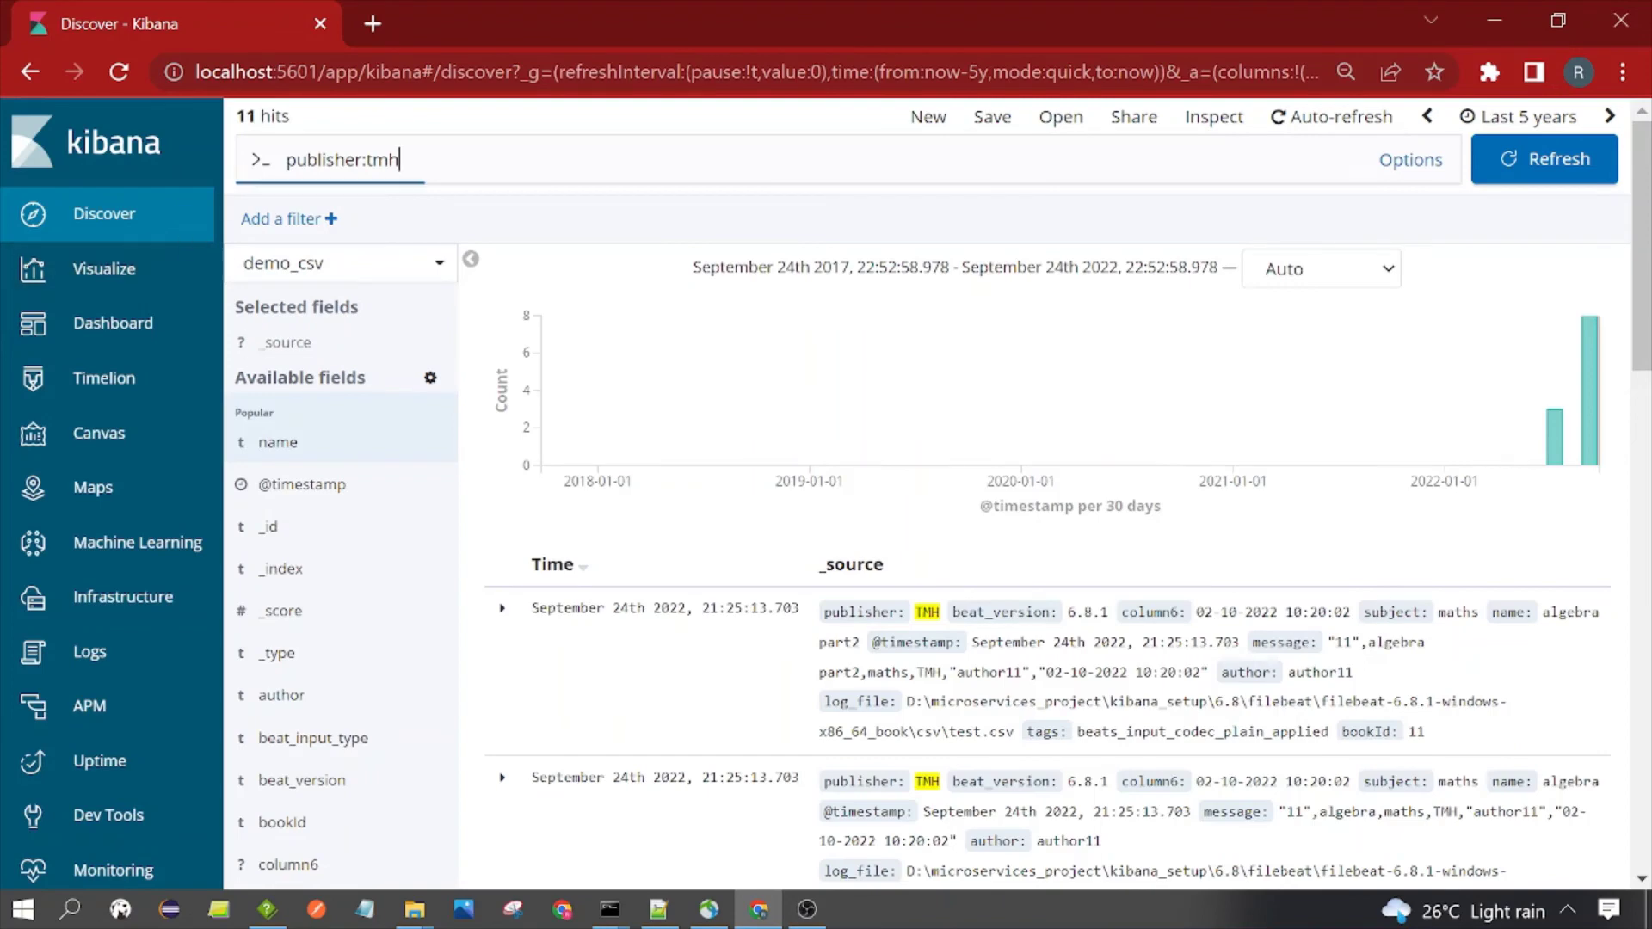
{"action": "key", "text": "ctrl+a"}
{"action": "left_click", "coordinate": [520, 125]}
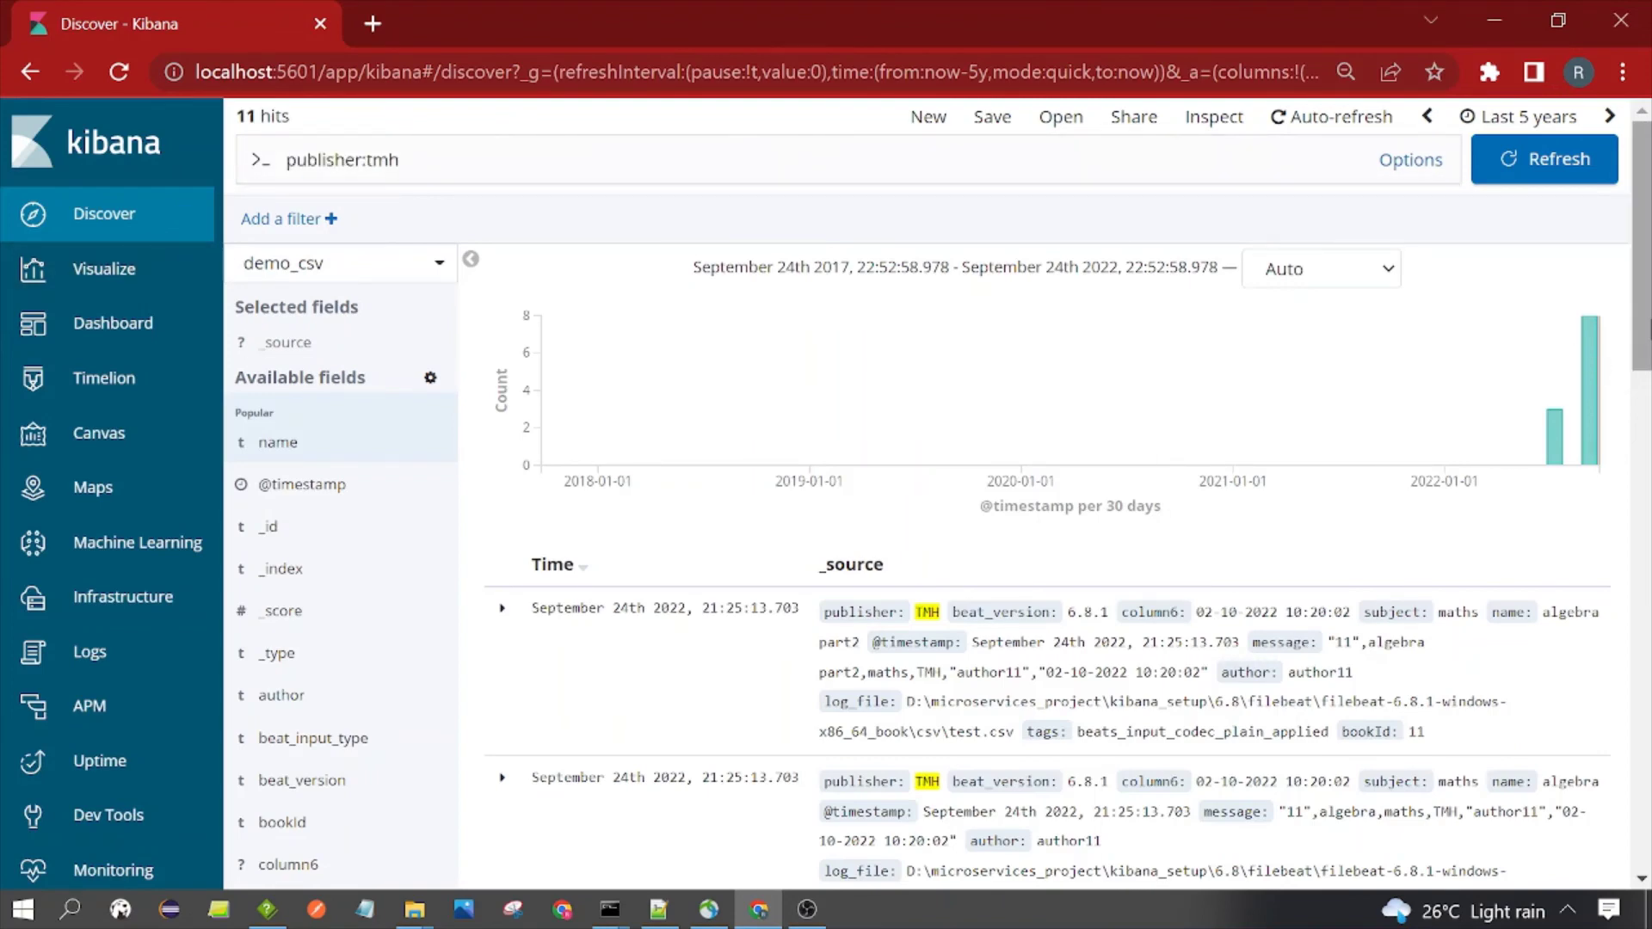
{"action": "left_click_drag", "start_coordinate": [399, 160], "coordinate": [284, 160]}
{"action": "left_click", "coordinate": [607, 125]}
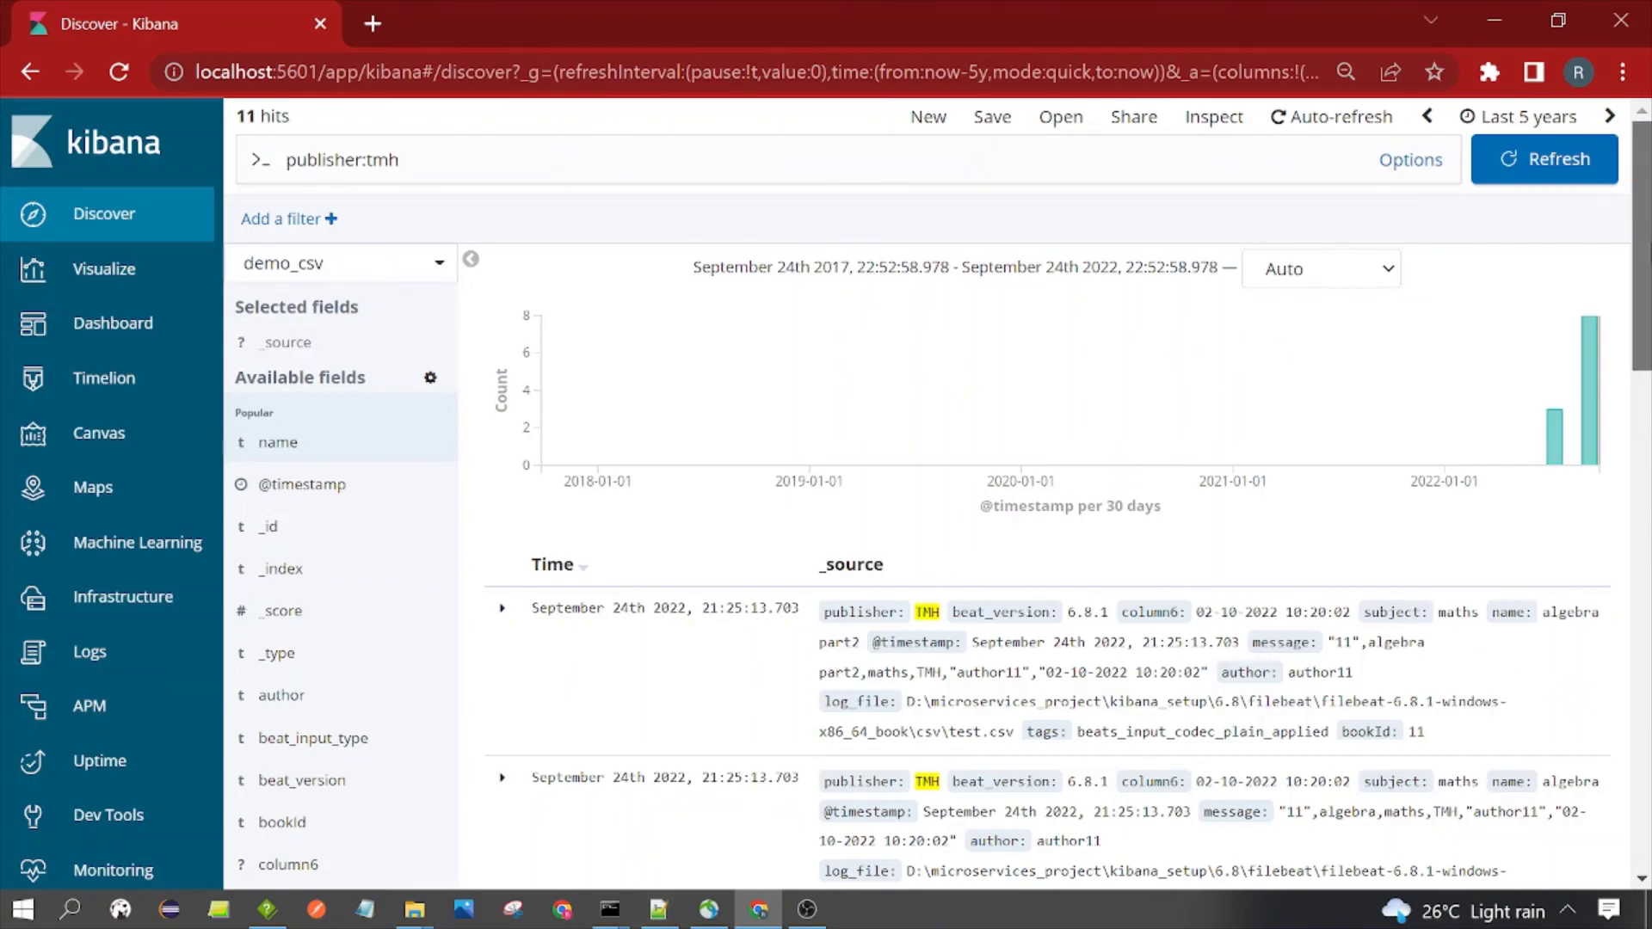
- Scroll through the 11 restored publisher:tmh hits
{"action": "scroll", "coordinate": [1226, 351], "scroll_direction": "down", "scroll_amount": 10}
{"action": "scroll", "coordinate": [1226, 350], "scroll_direction": "up", "scroll_amount": 10}
{"action": "scroll", "coordinate": [1226, 350], "scroll_direction": "down", "scroll_amount": 5}
{"action": "scroll", "coordinate": [757, 317], "scroll_direction": "down", "scroll_amount": 3}
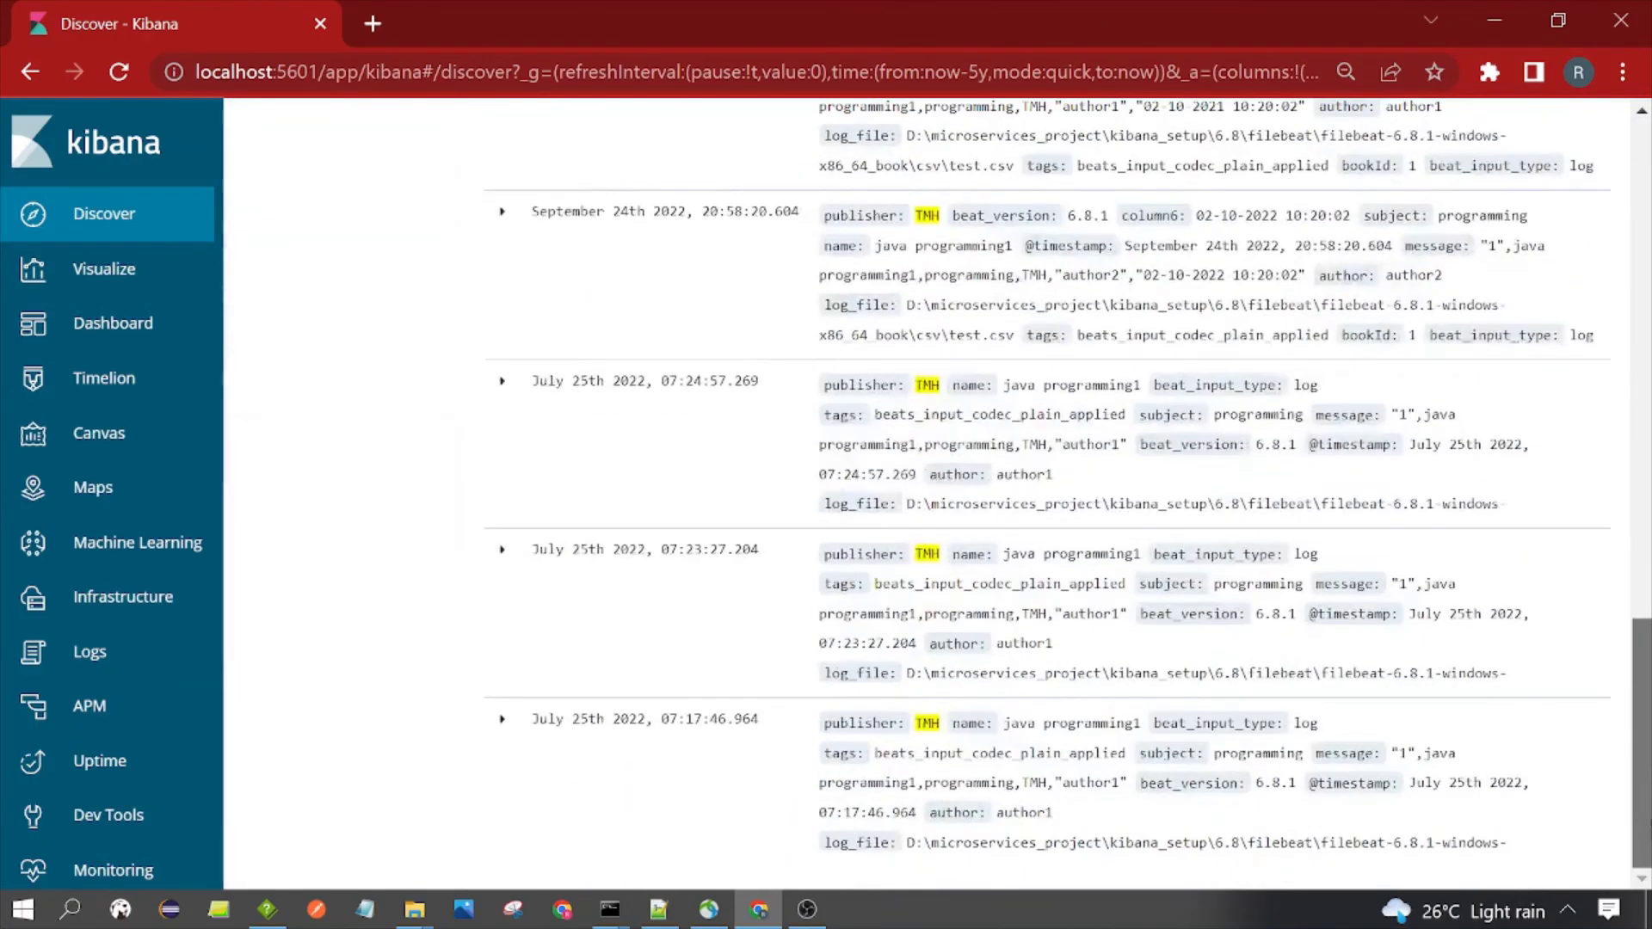
{"action": "scroll", "coordinate": [757, 317], "scroll_direction": "up", "scroll_amount": 10}
{"action": "scroll", "coordinate": [529, 400], "scroll_direction": "down", "scroll_amount": 3}
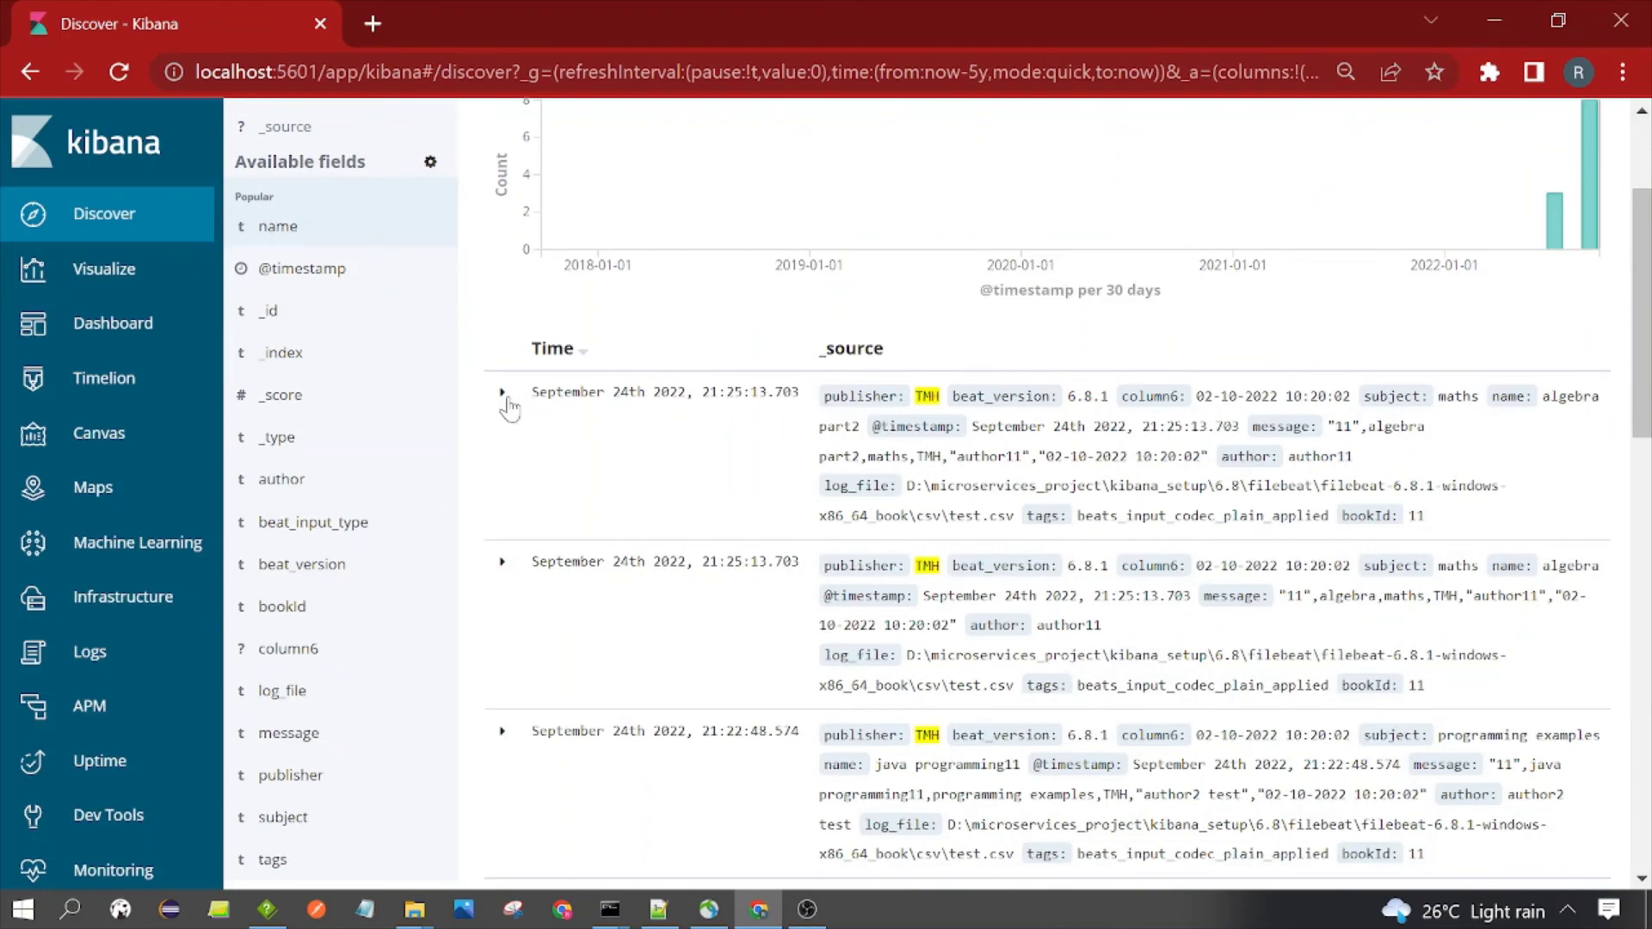
- Expand the algebra part2 document's table view and filter on its publisher value TMH
{"action": "left_click", "coordinate": [504, 395]}
{"action": "scroll", "coordinate": [839, 585], "scroll_direction": "down", "scroll_amount": 5}
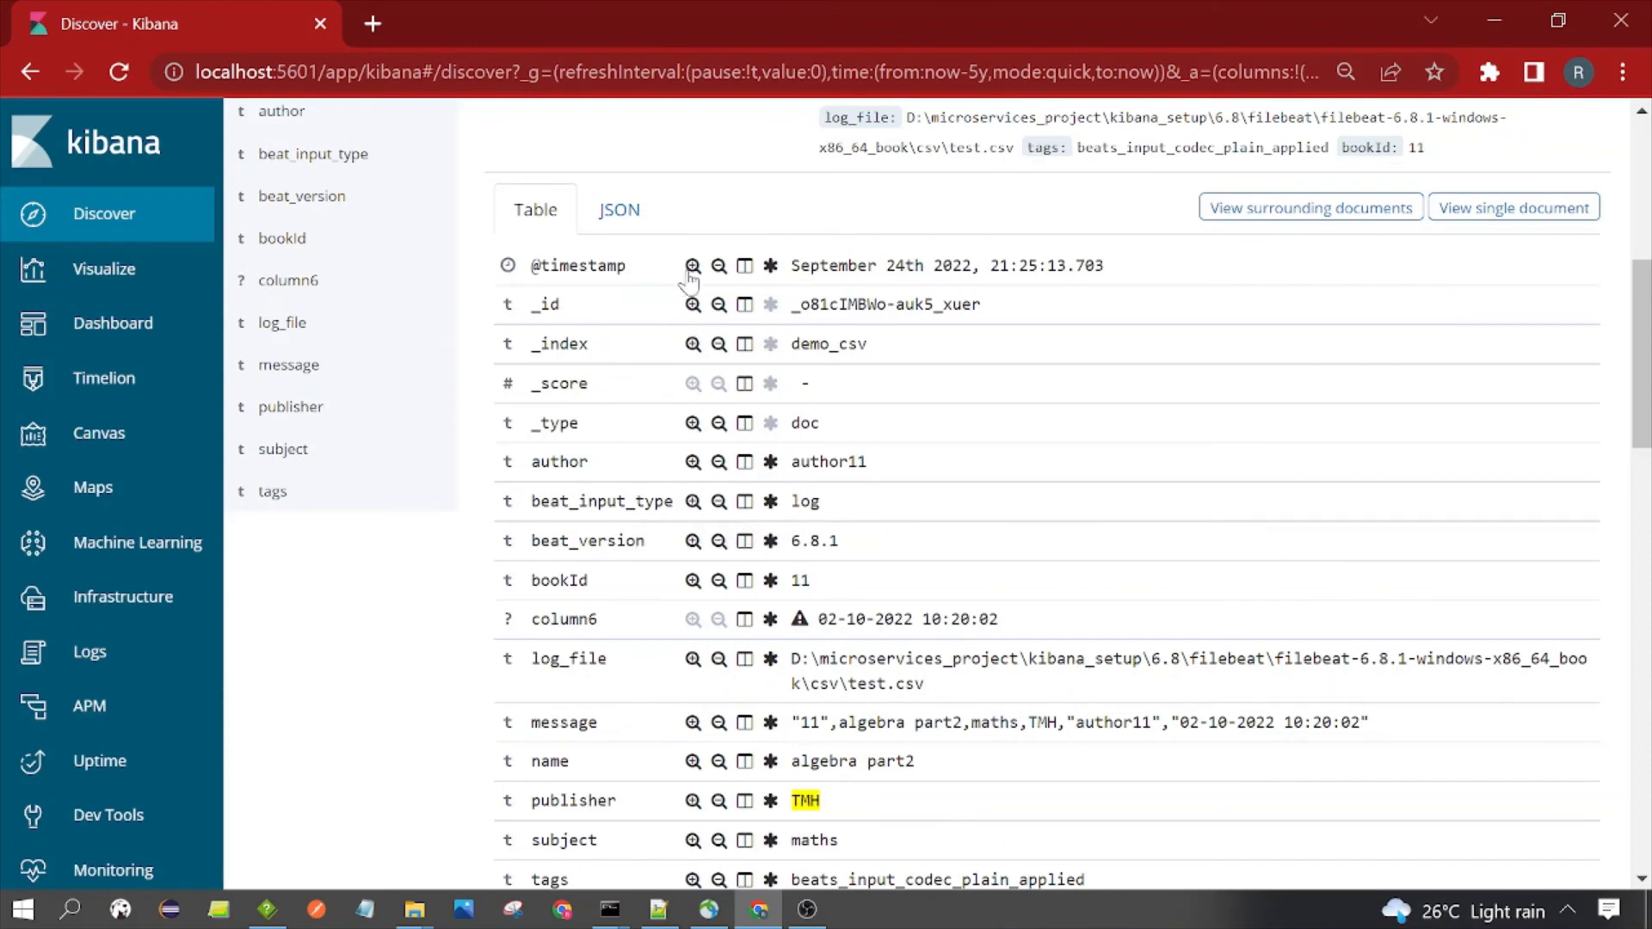
{"action": "scroll", "coordinate": [704, 805], "scroll_direction": "down", "scroll_amount": 2}
{"action": "scroll", "coordinate": [704, 805], "scroll_direction": "down", "scroll_amount": 1}
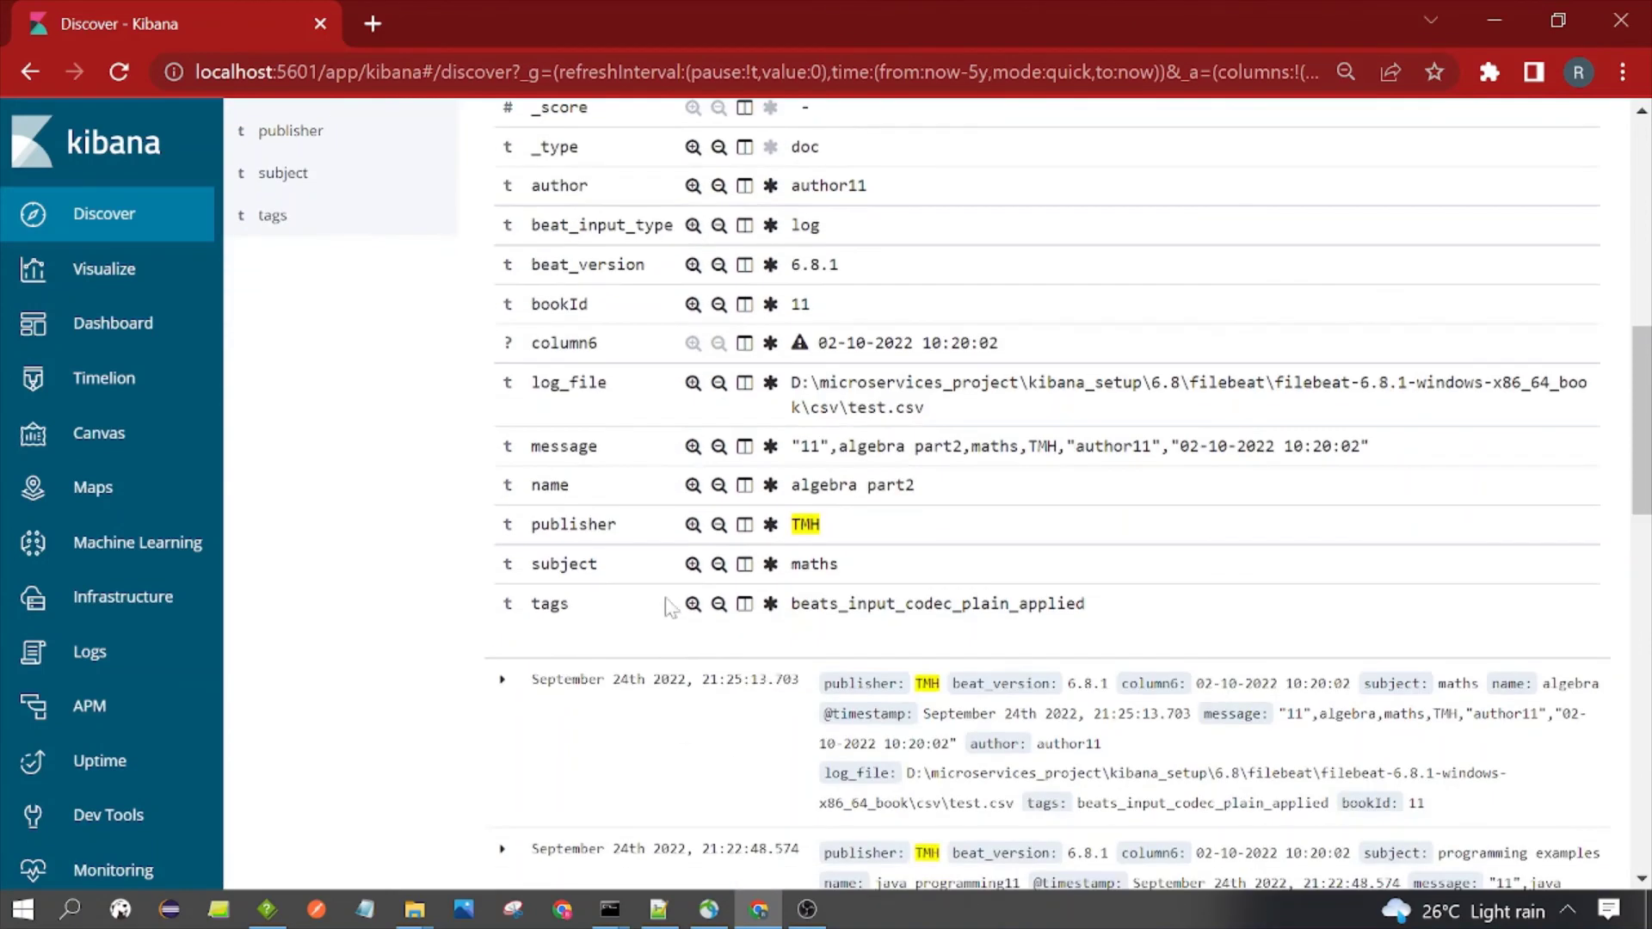
{"action": "scroll", "coordinate": [671, 602], "scroll_direction": "up", "scroll_amount": 2}
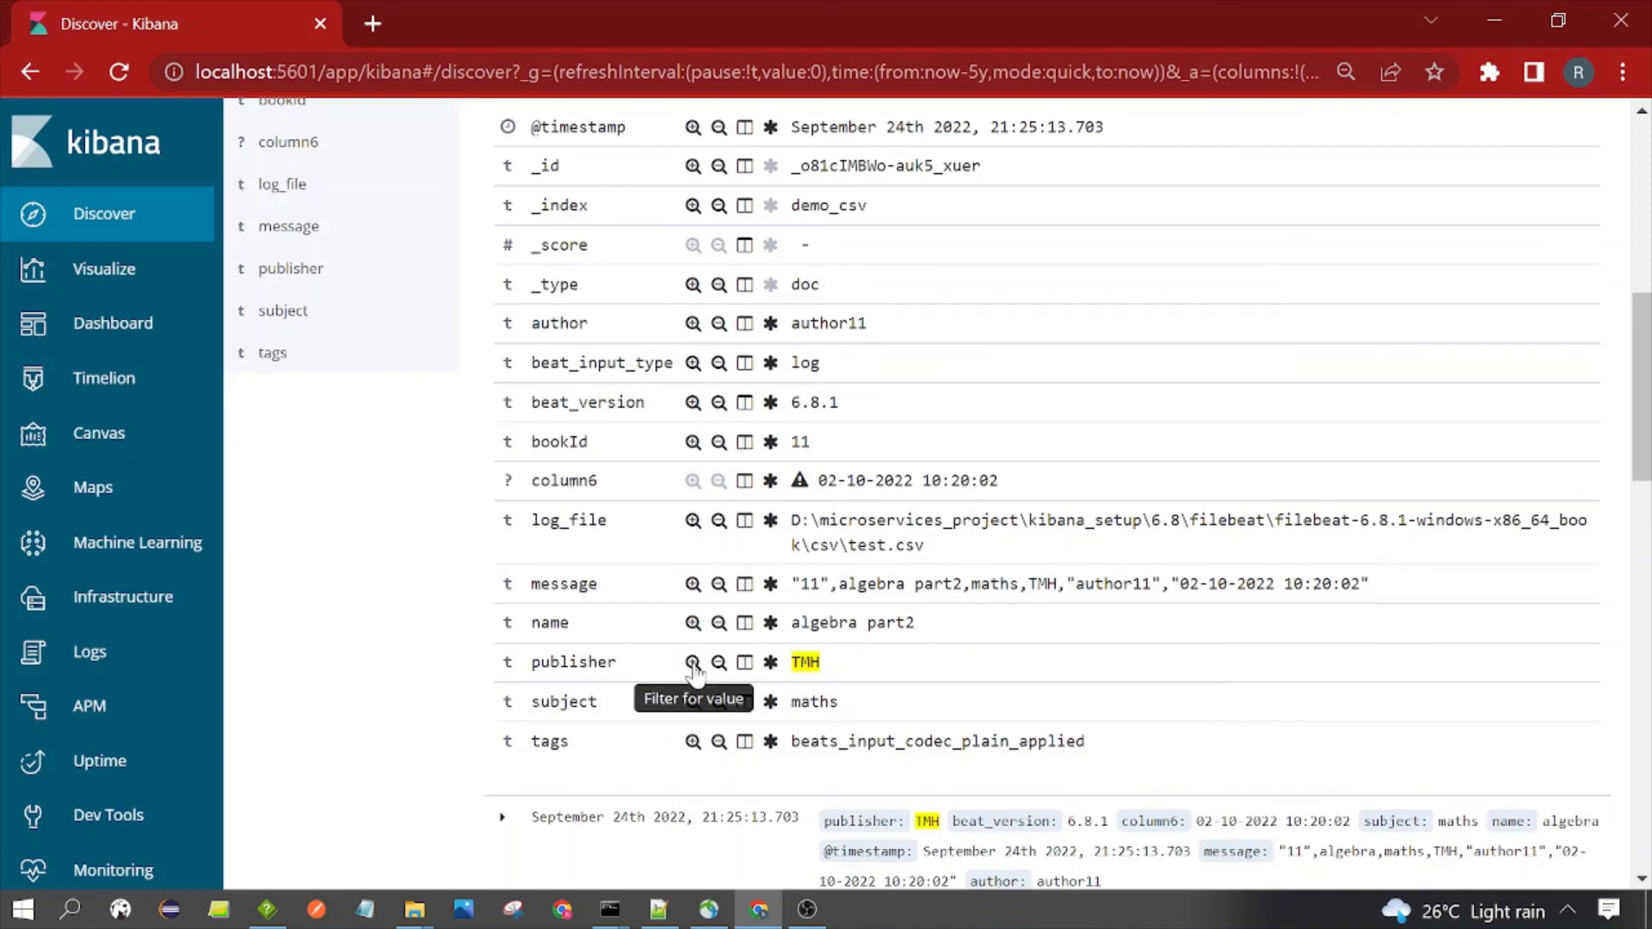
{"action": "left_click", "coordinate": [694, 663]}
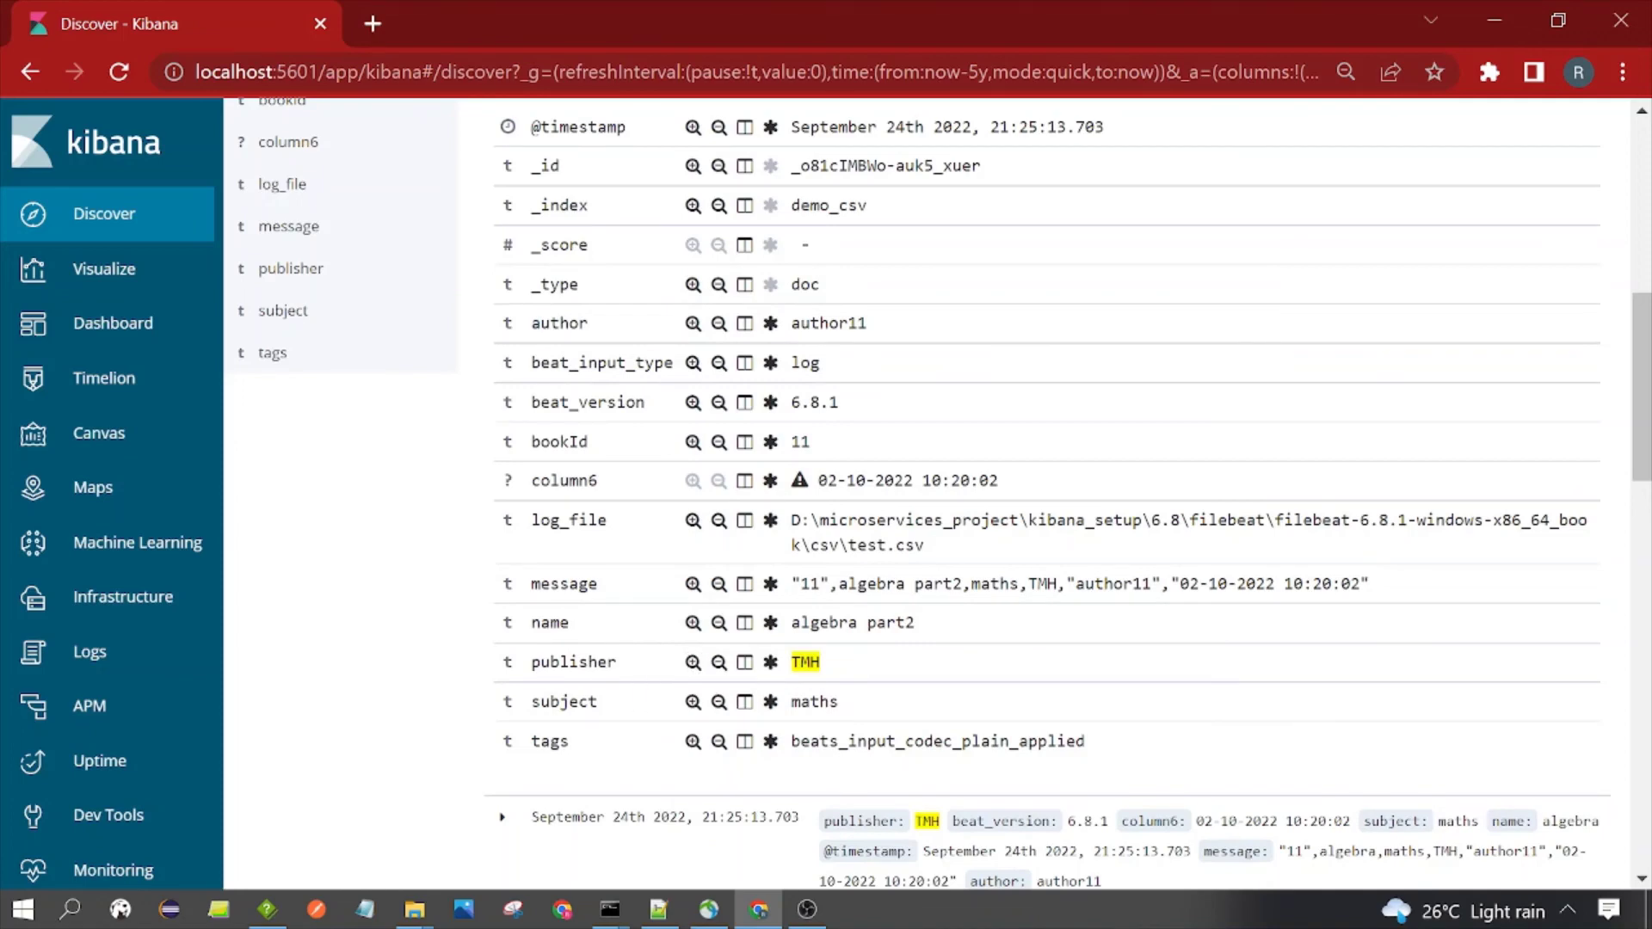
- Add publisher: TMH and subject: maths filters from the expanded document's field rows
{"action": "left_click", "coordinate": [693, 662]}
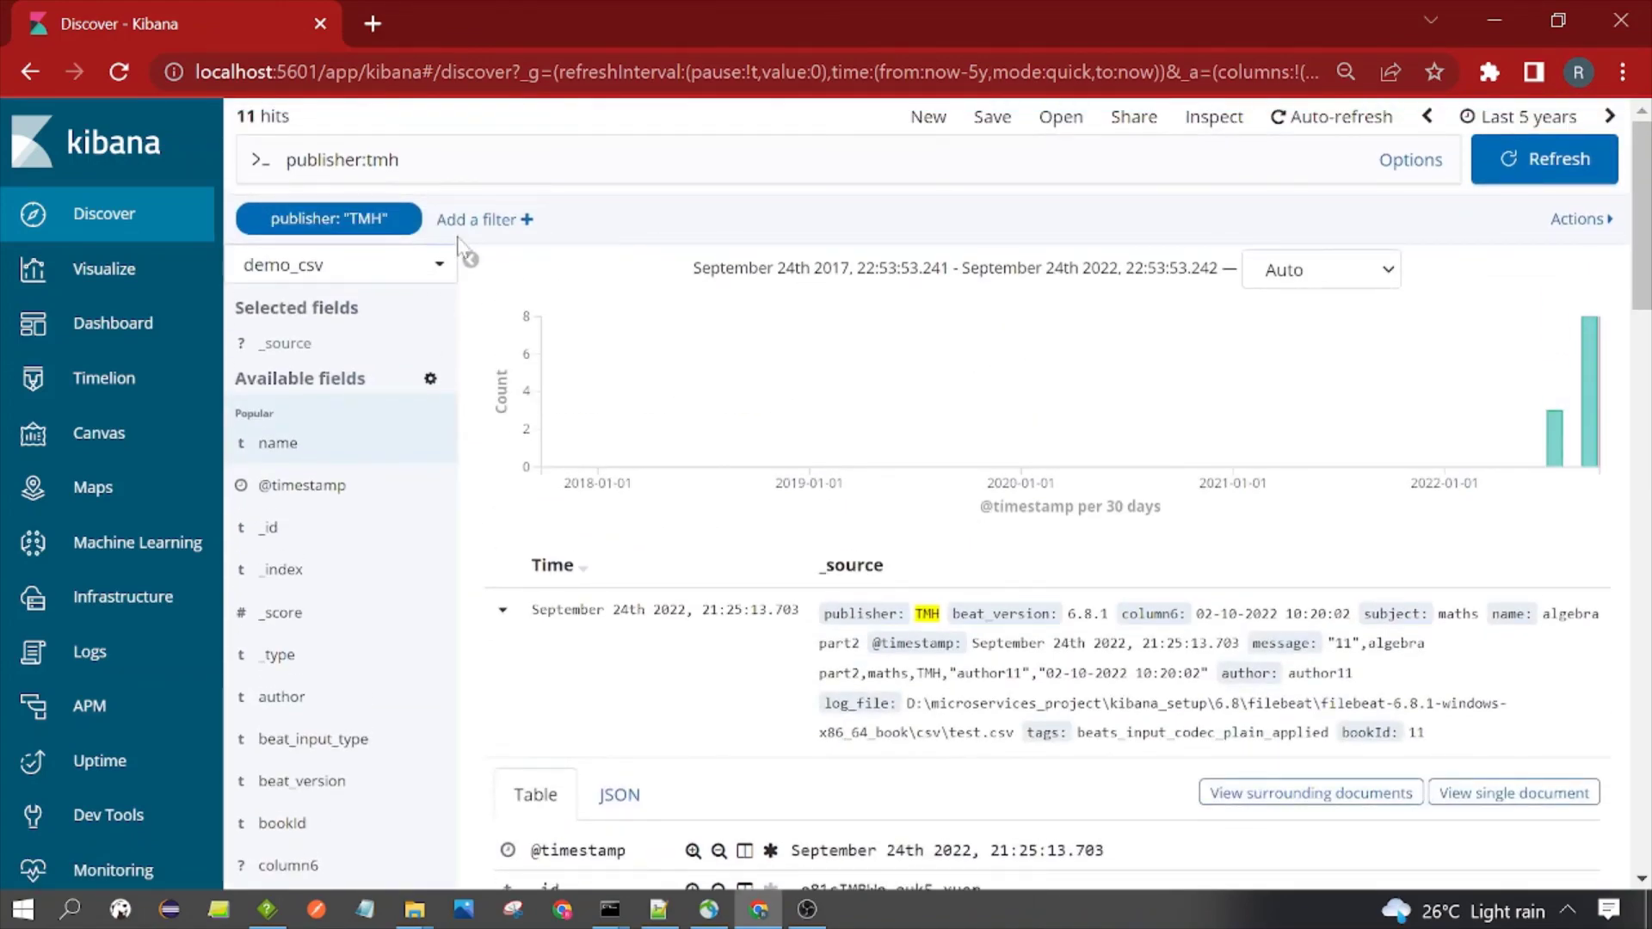
{"action": "left_click", "coordinate": [1516, 157]}
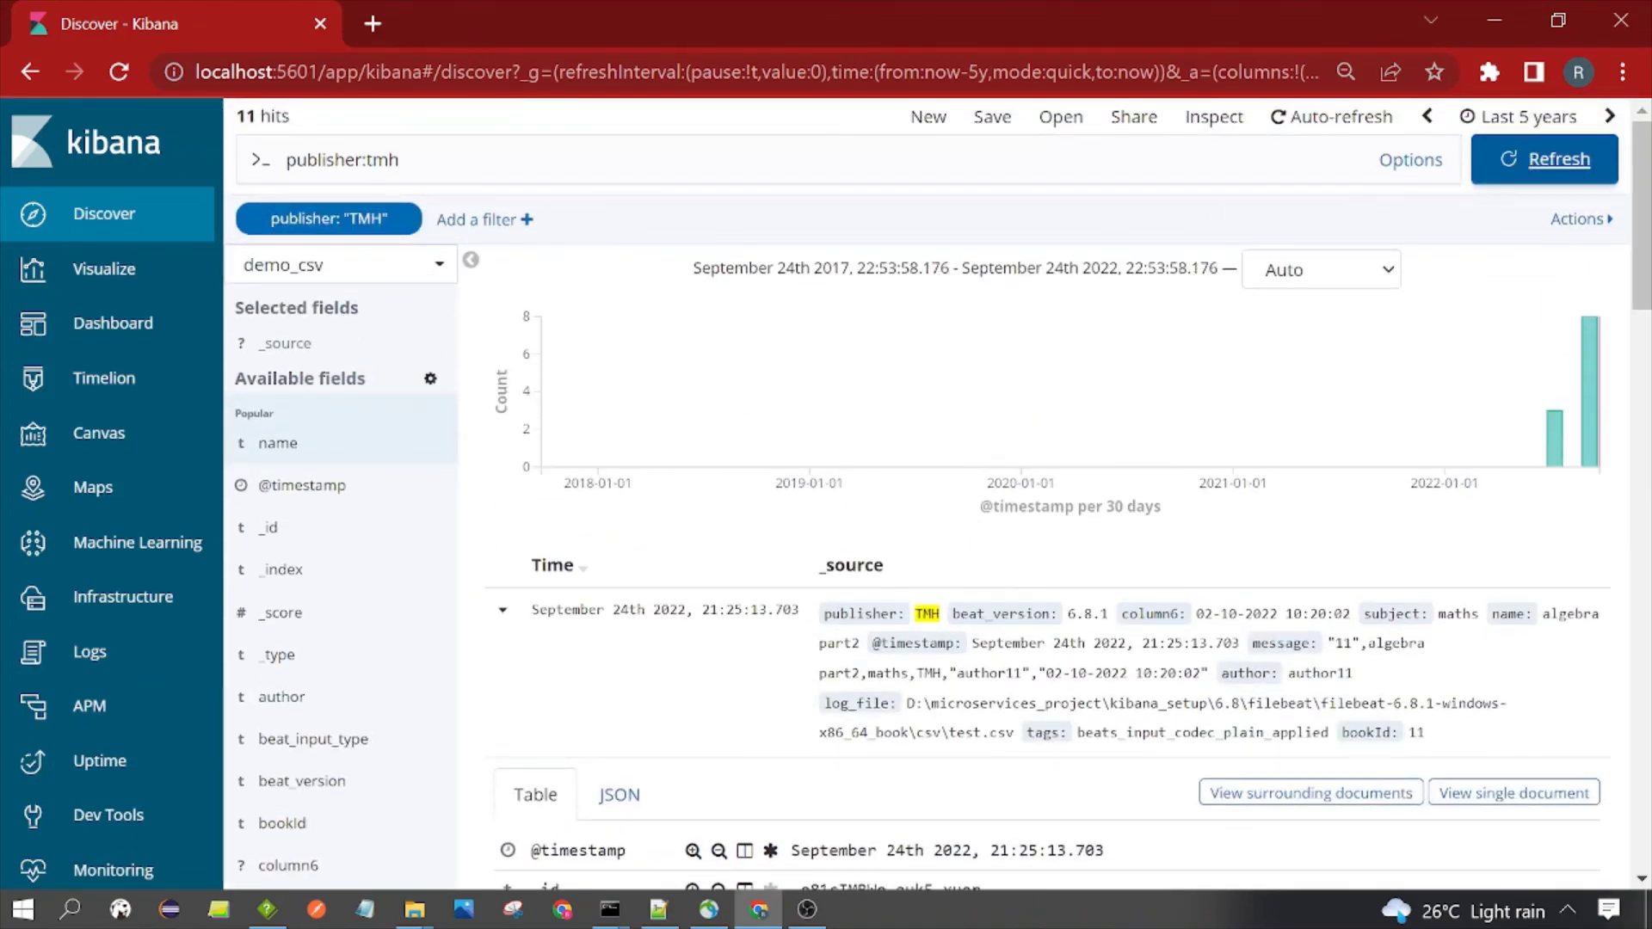
{"action": "scroll", "coordinate": [800, 636], "scroll_direction": "down", "scroll_amount": 4}
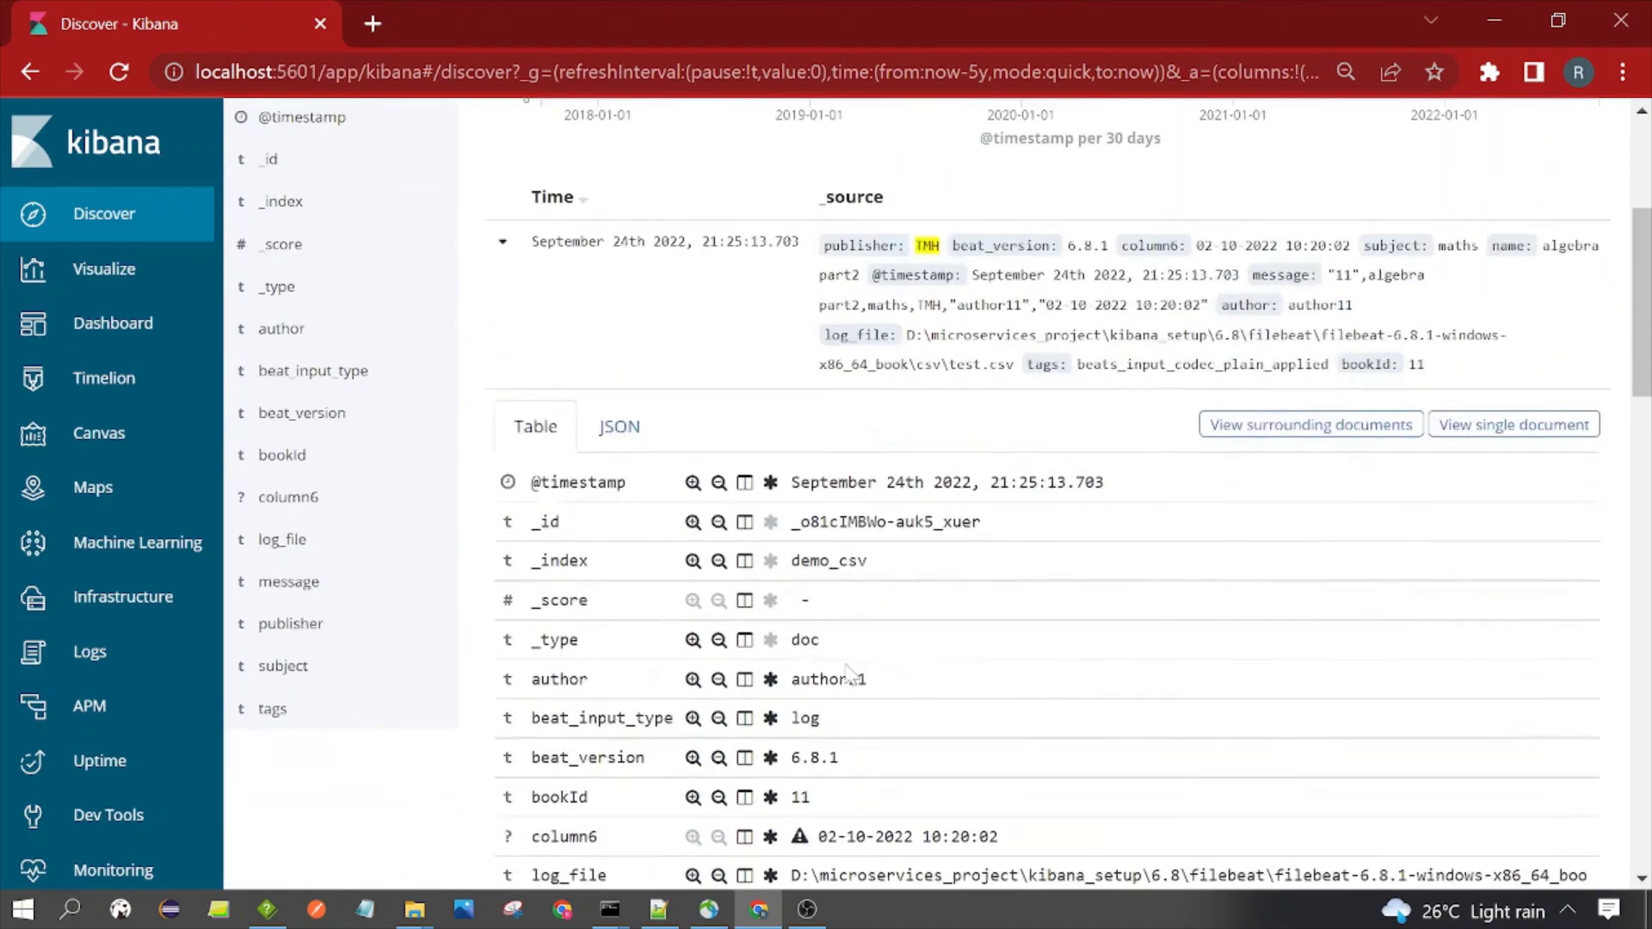
{"action": "scroll", "coordinate": [852, 675], "scroll_direction": "down", "scroll_amount": 7}
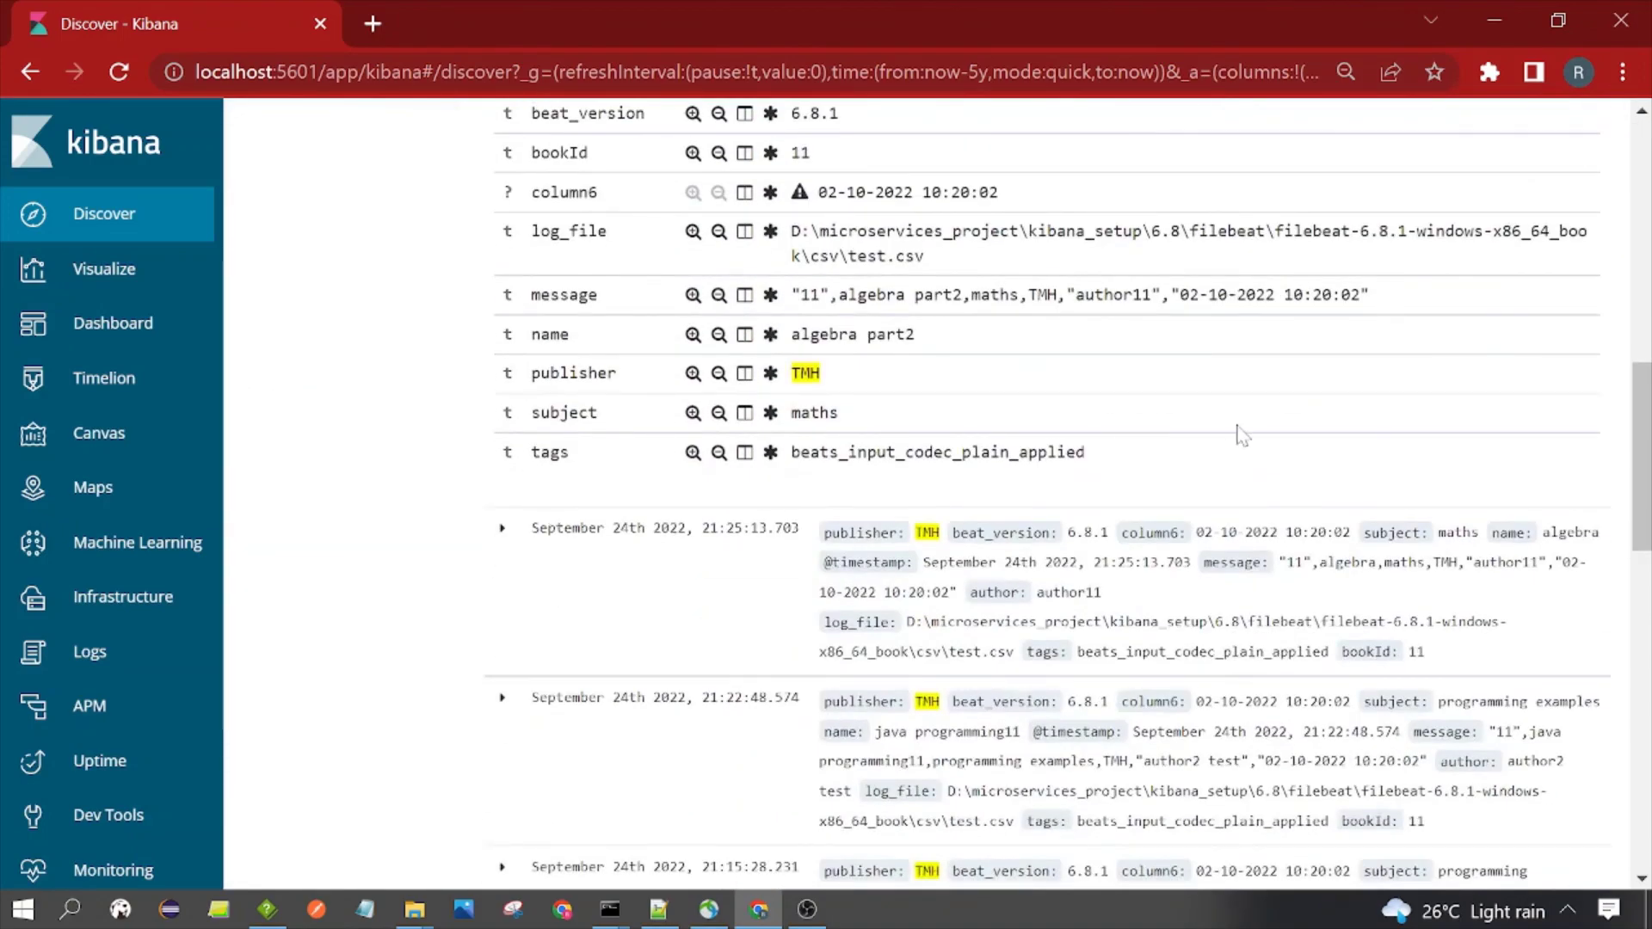
{"action": "left_click", "coordinate": [693, 412]}
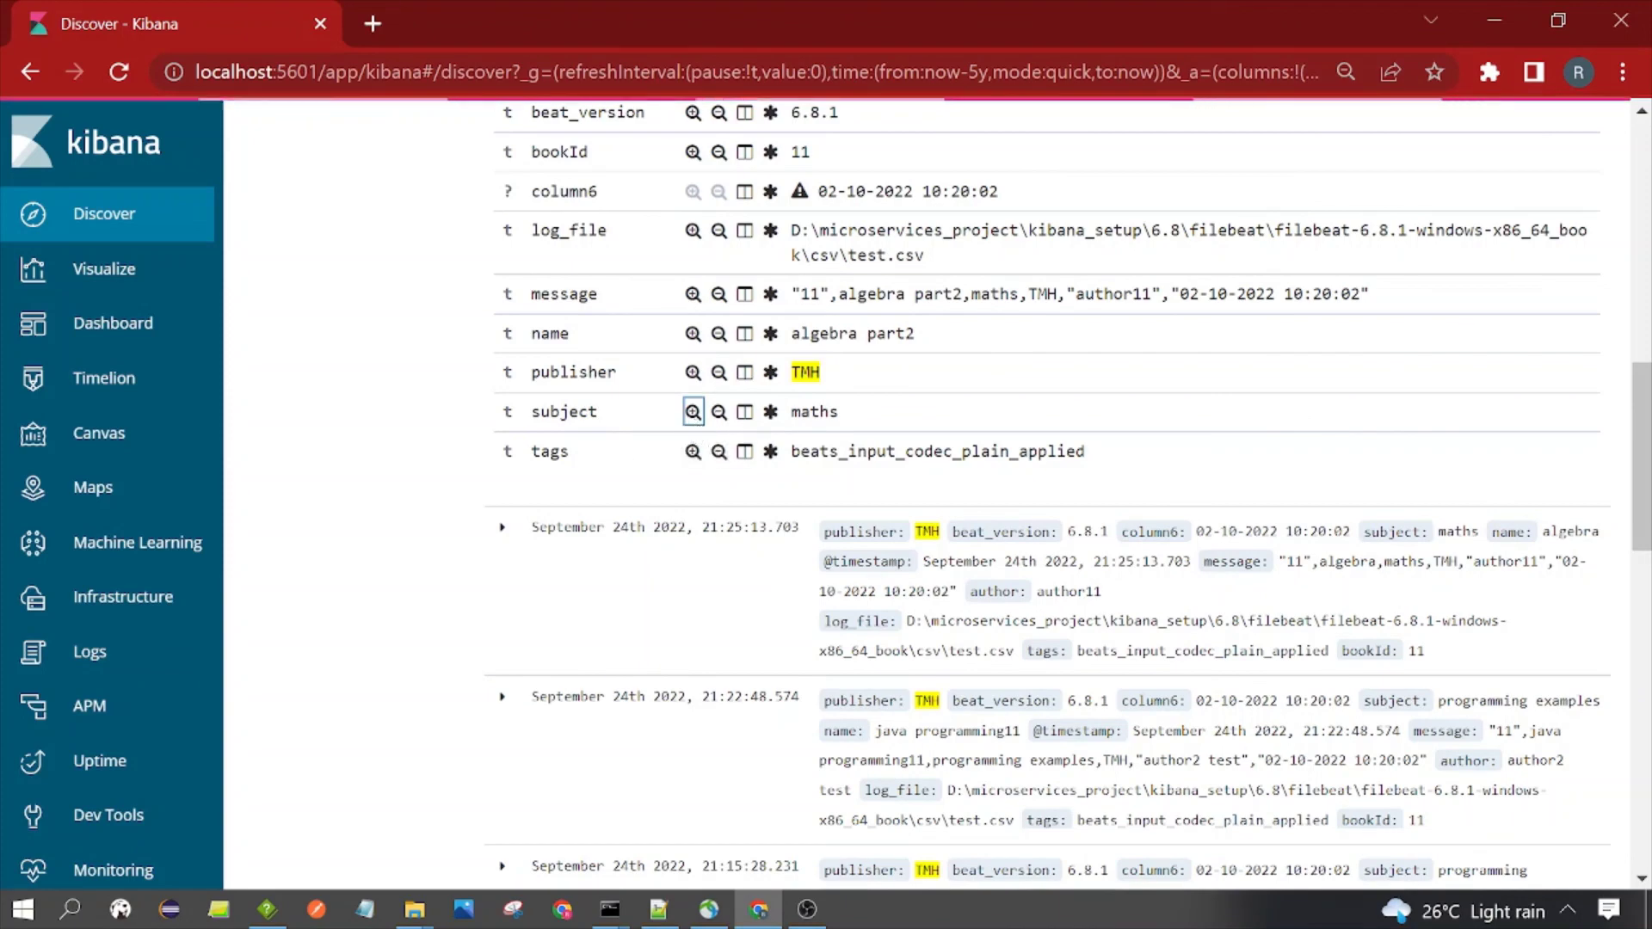